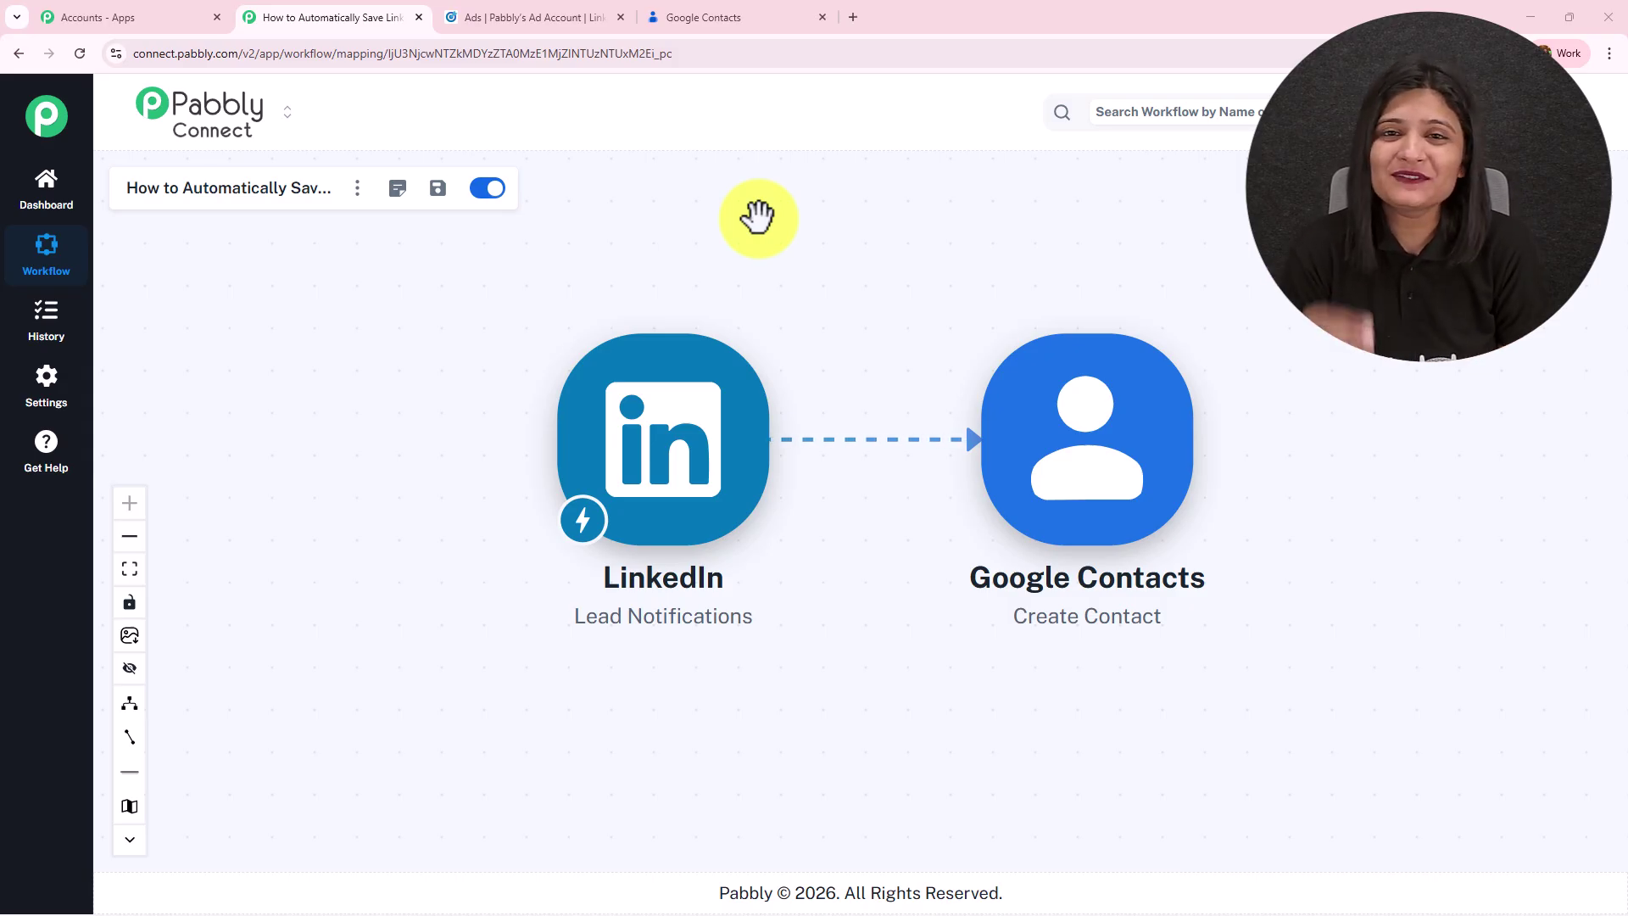
# Preview the Pabbly Connect lead-gen ad as a LinkedIn post, checking the Contacts and workflow tabs.
pyautogui.click(606, 7)
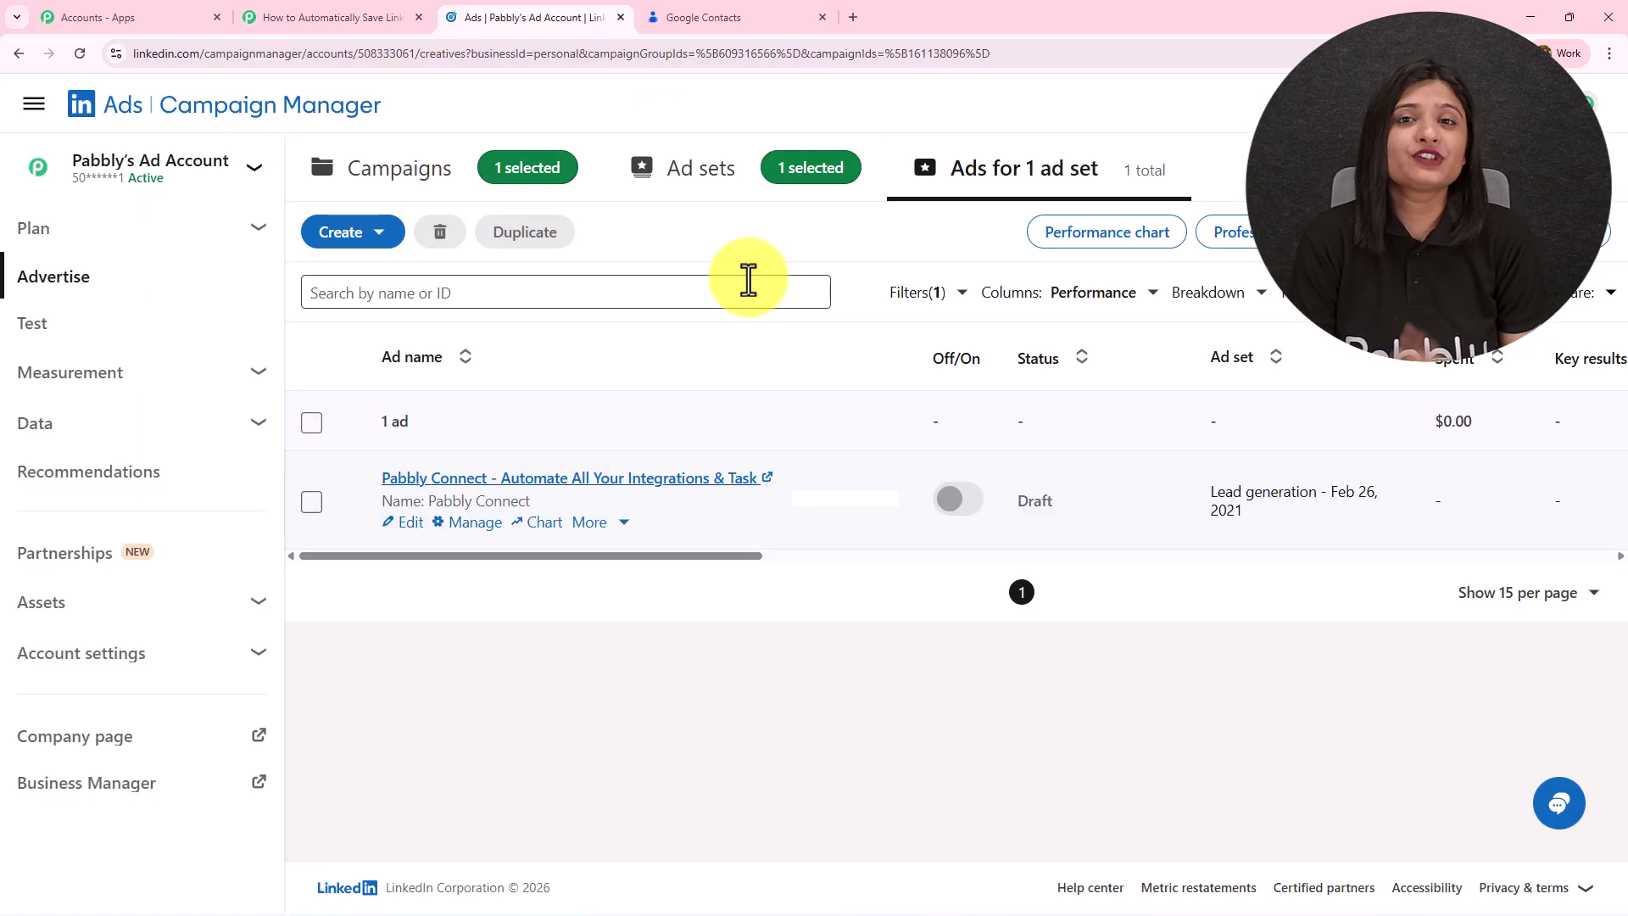
pyautogui.click(676, 492)
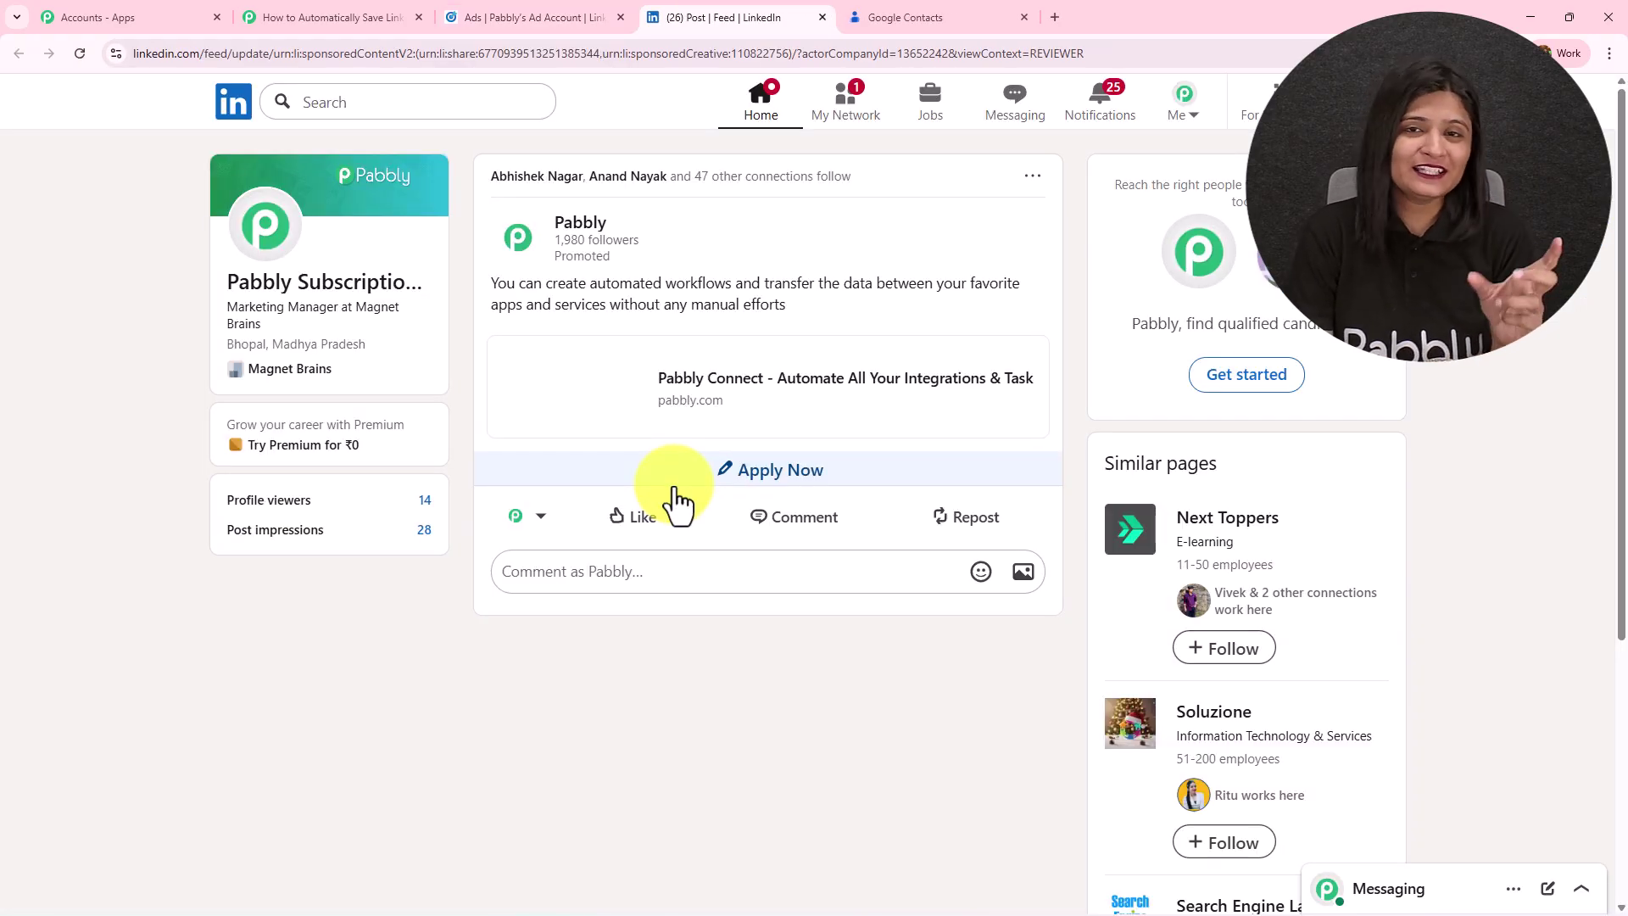
pyautogui.click(893, 12)
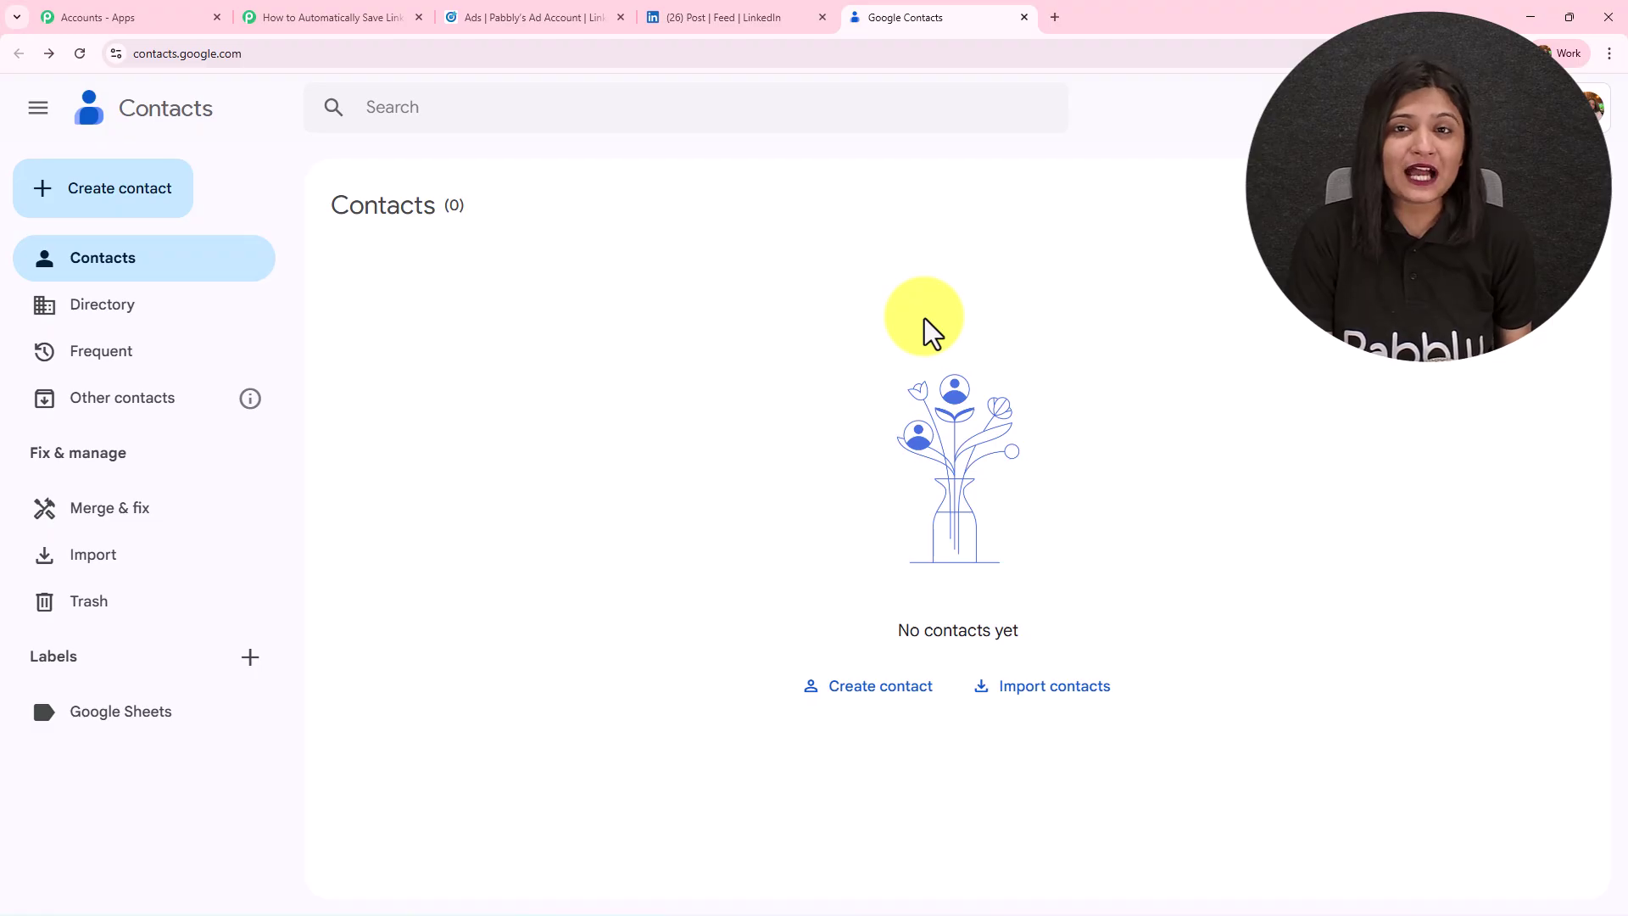
pyautogui.click(741, 12)
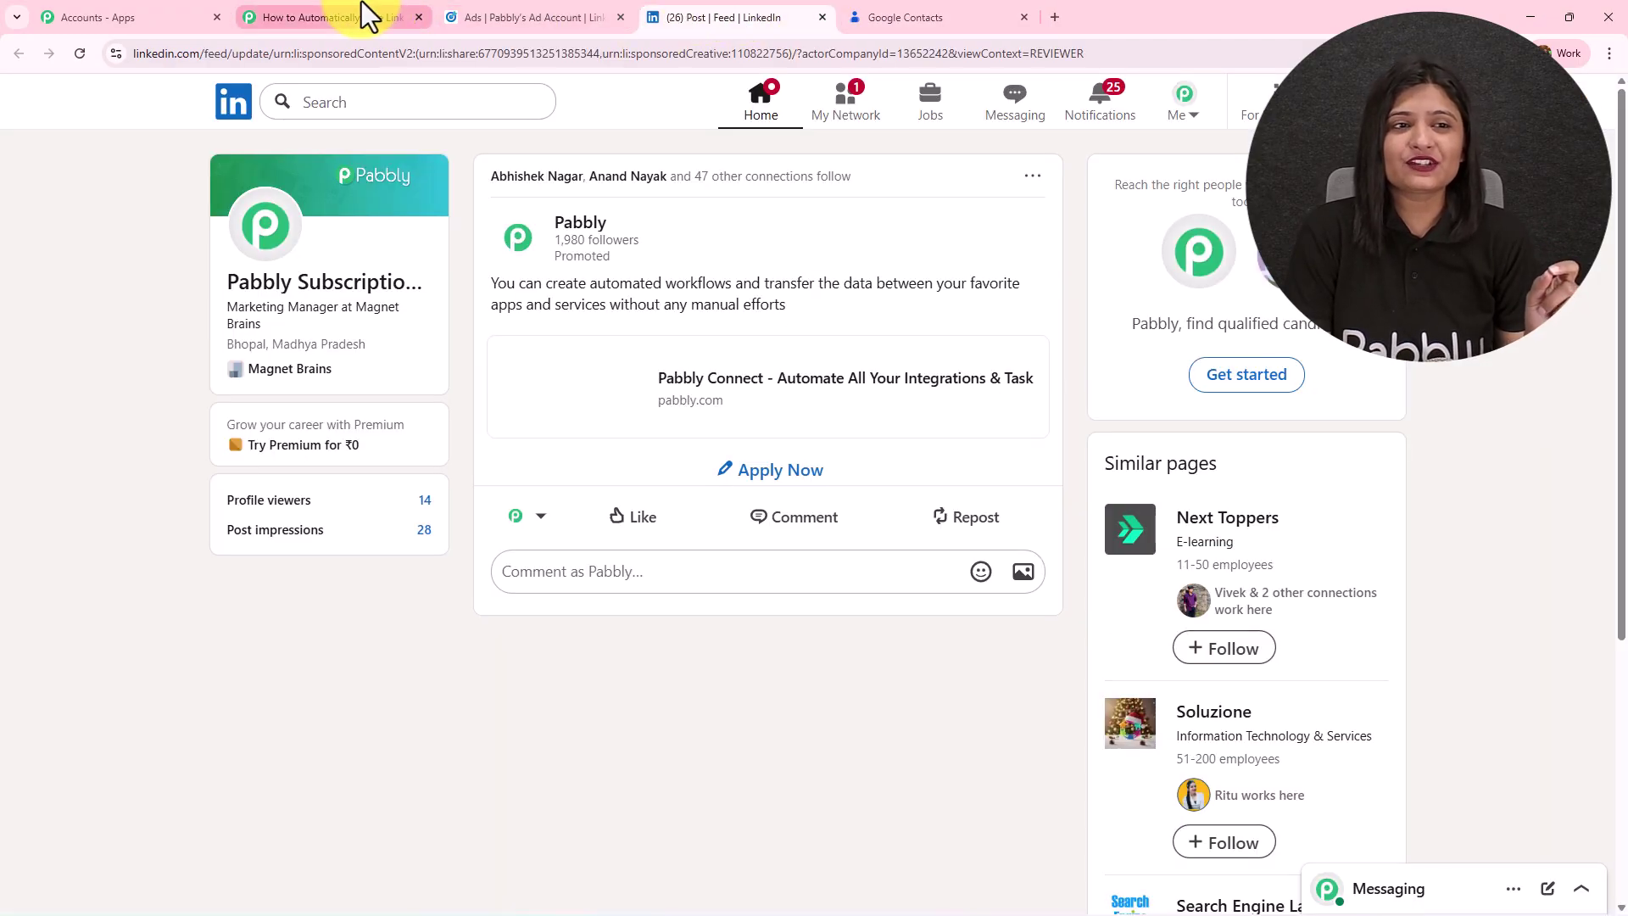
pyautogui.click(361, 15)
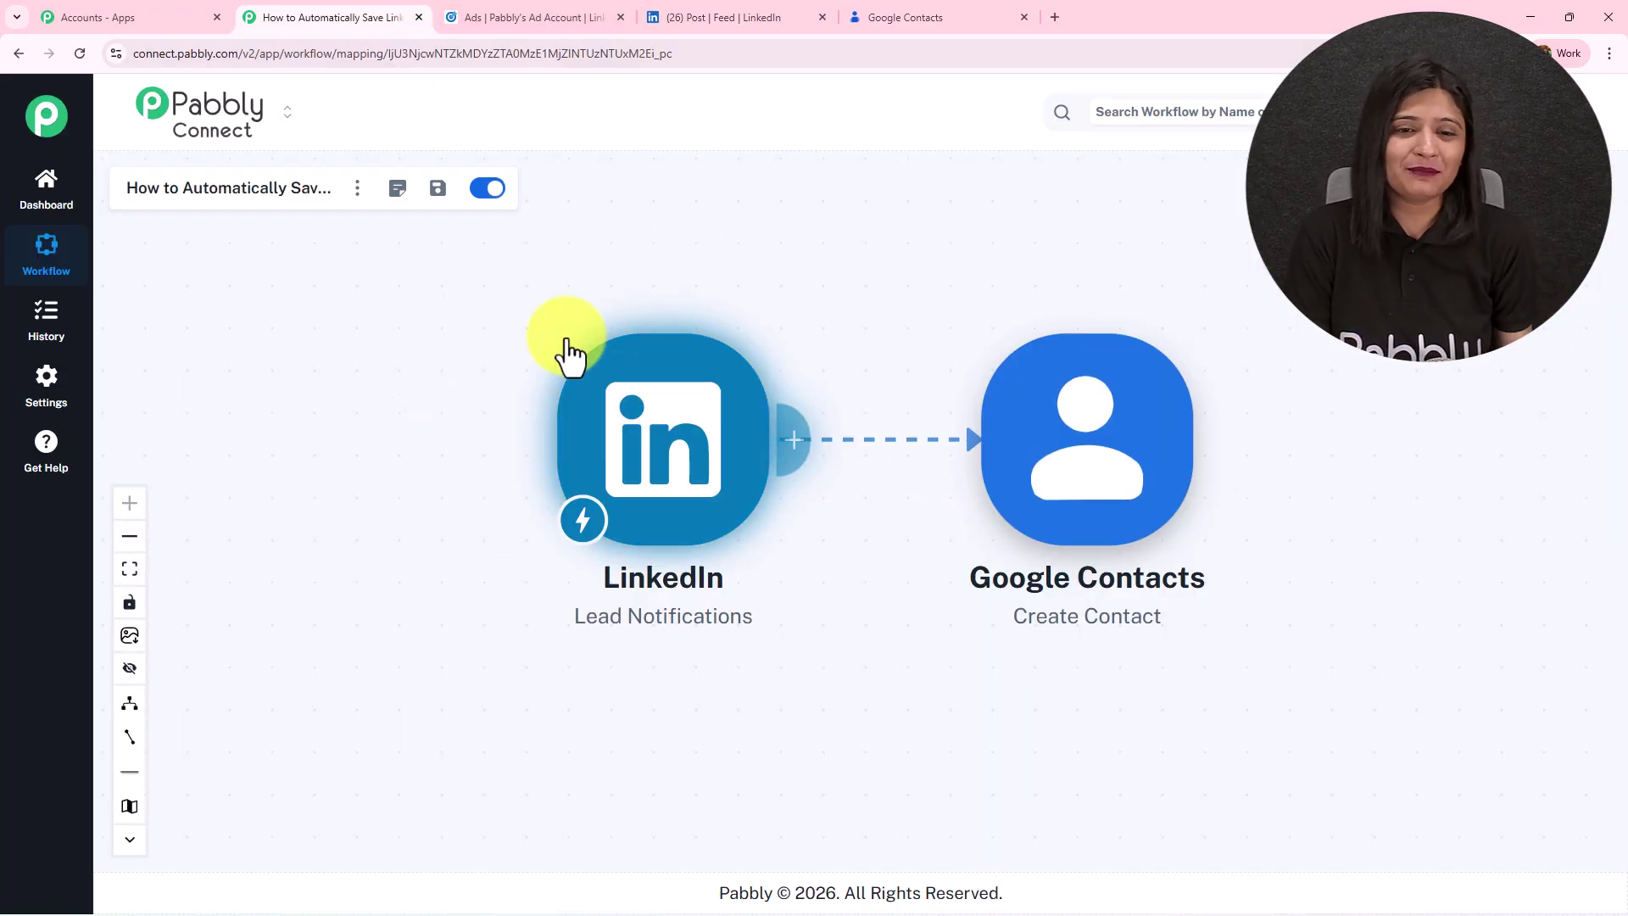
# Open the ad's lead form and review its required Email address and Phone number fields.
pyautogui.click(727, 14)
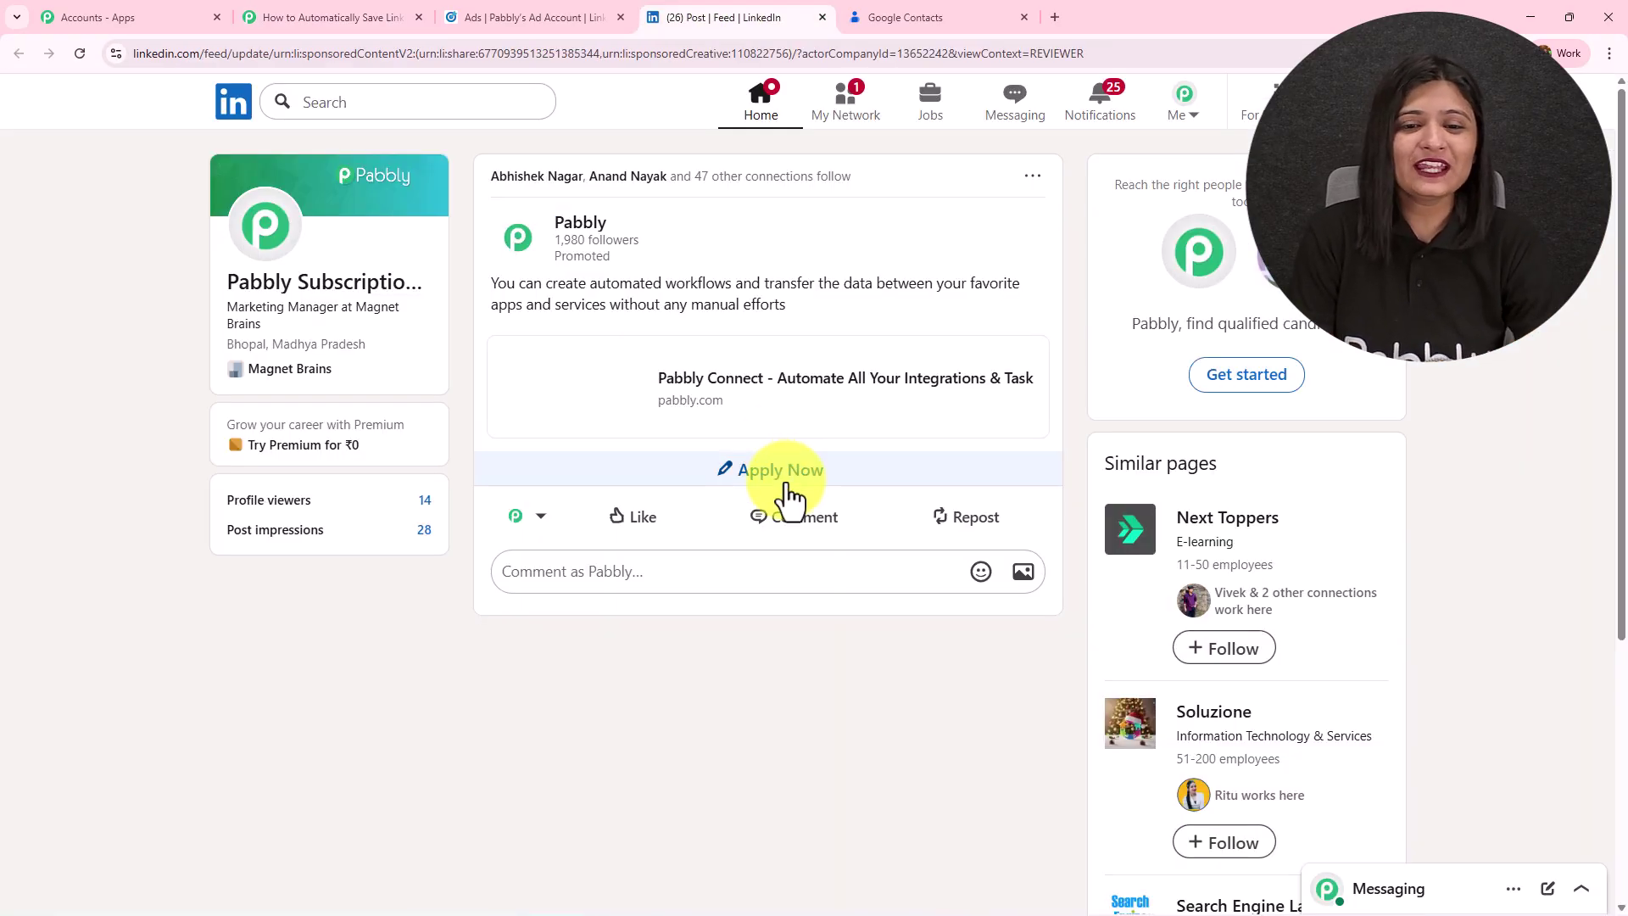
pyautogui.click(787, 496)
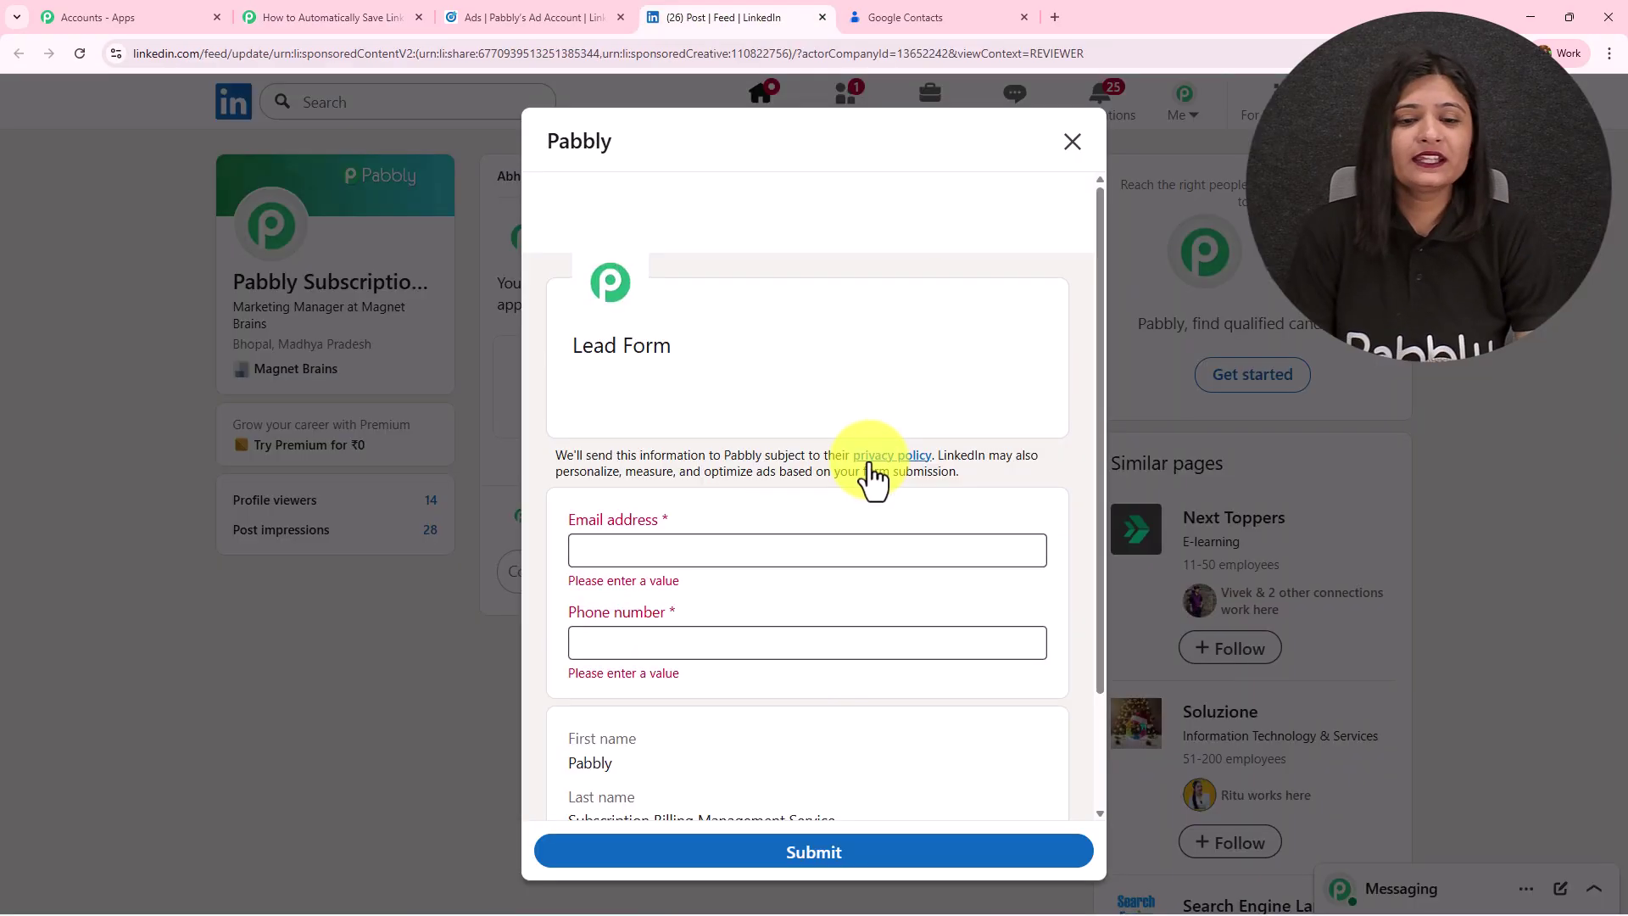
pyautogui.scroll(-2, 872, 472)
pyautogui.tripleClick(566, 374)
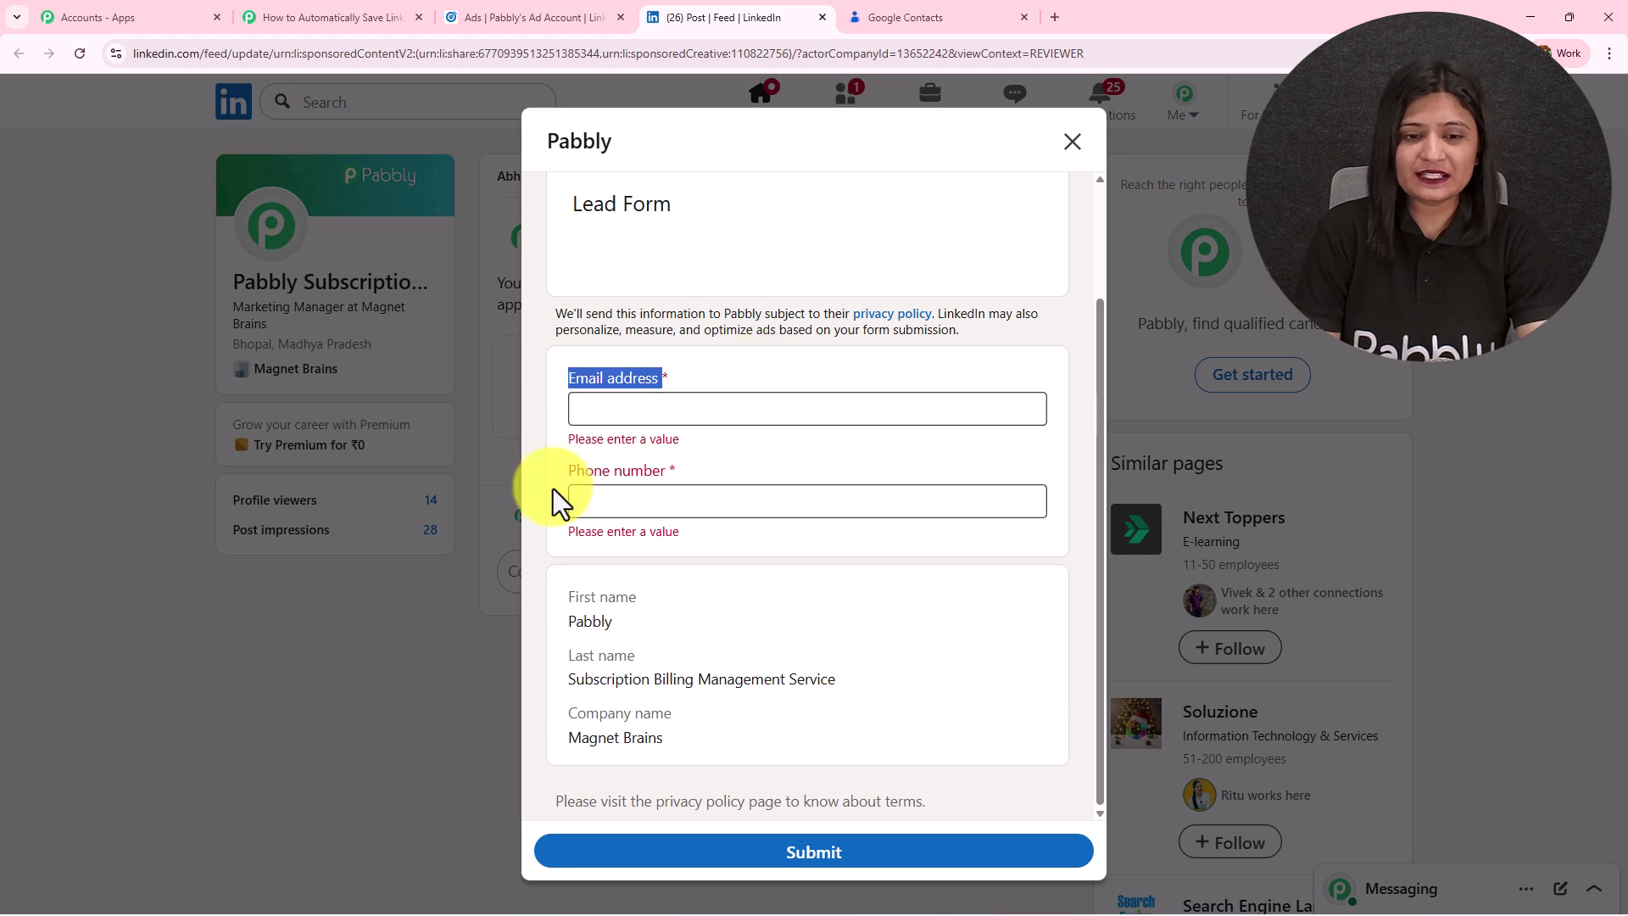
pyautogui.moveTo(568, 471); pyautogui.dragTo(716, 476)
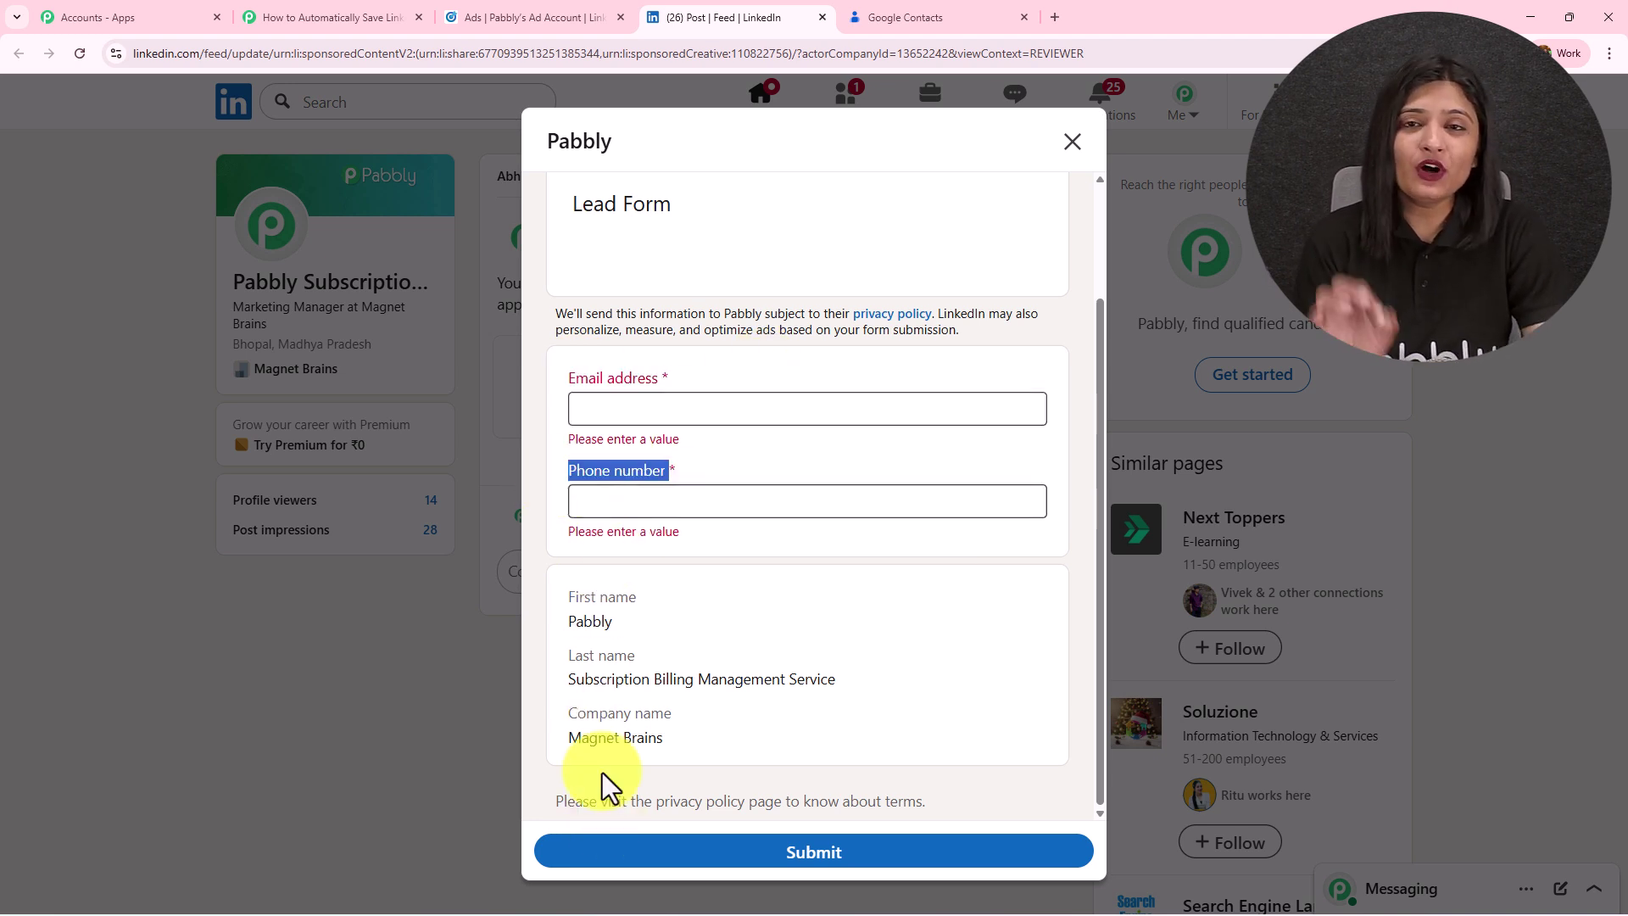
# Fill in a test email and the saved phone number, then submit the lead form.
pyautogui.click(699, 411)
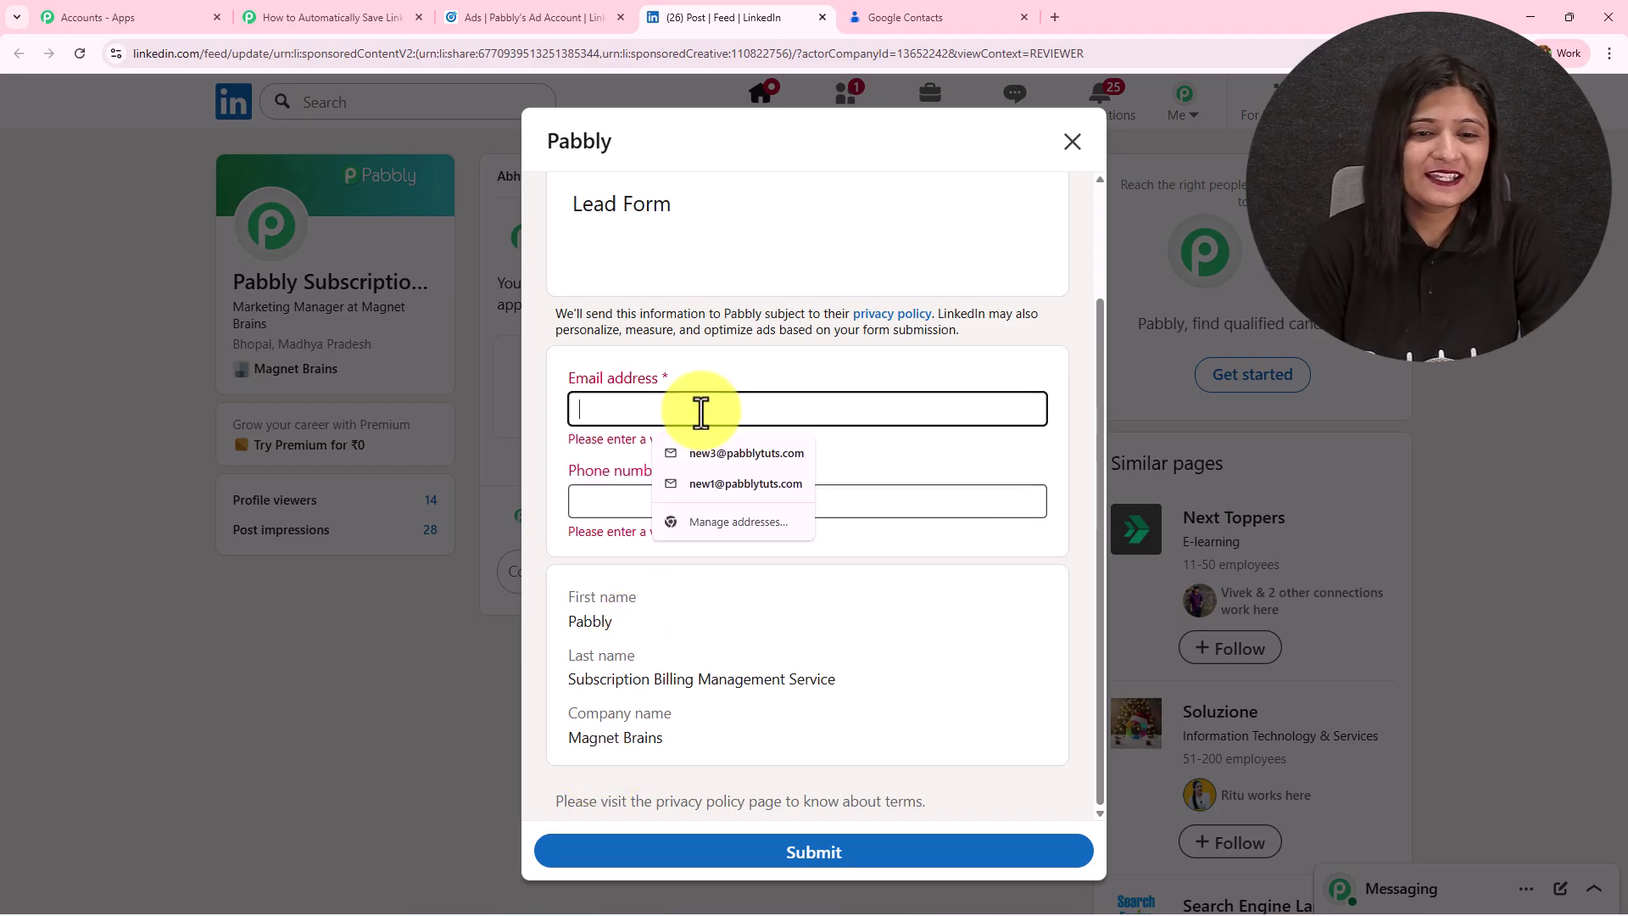
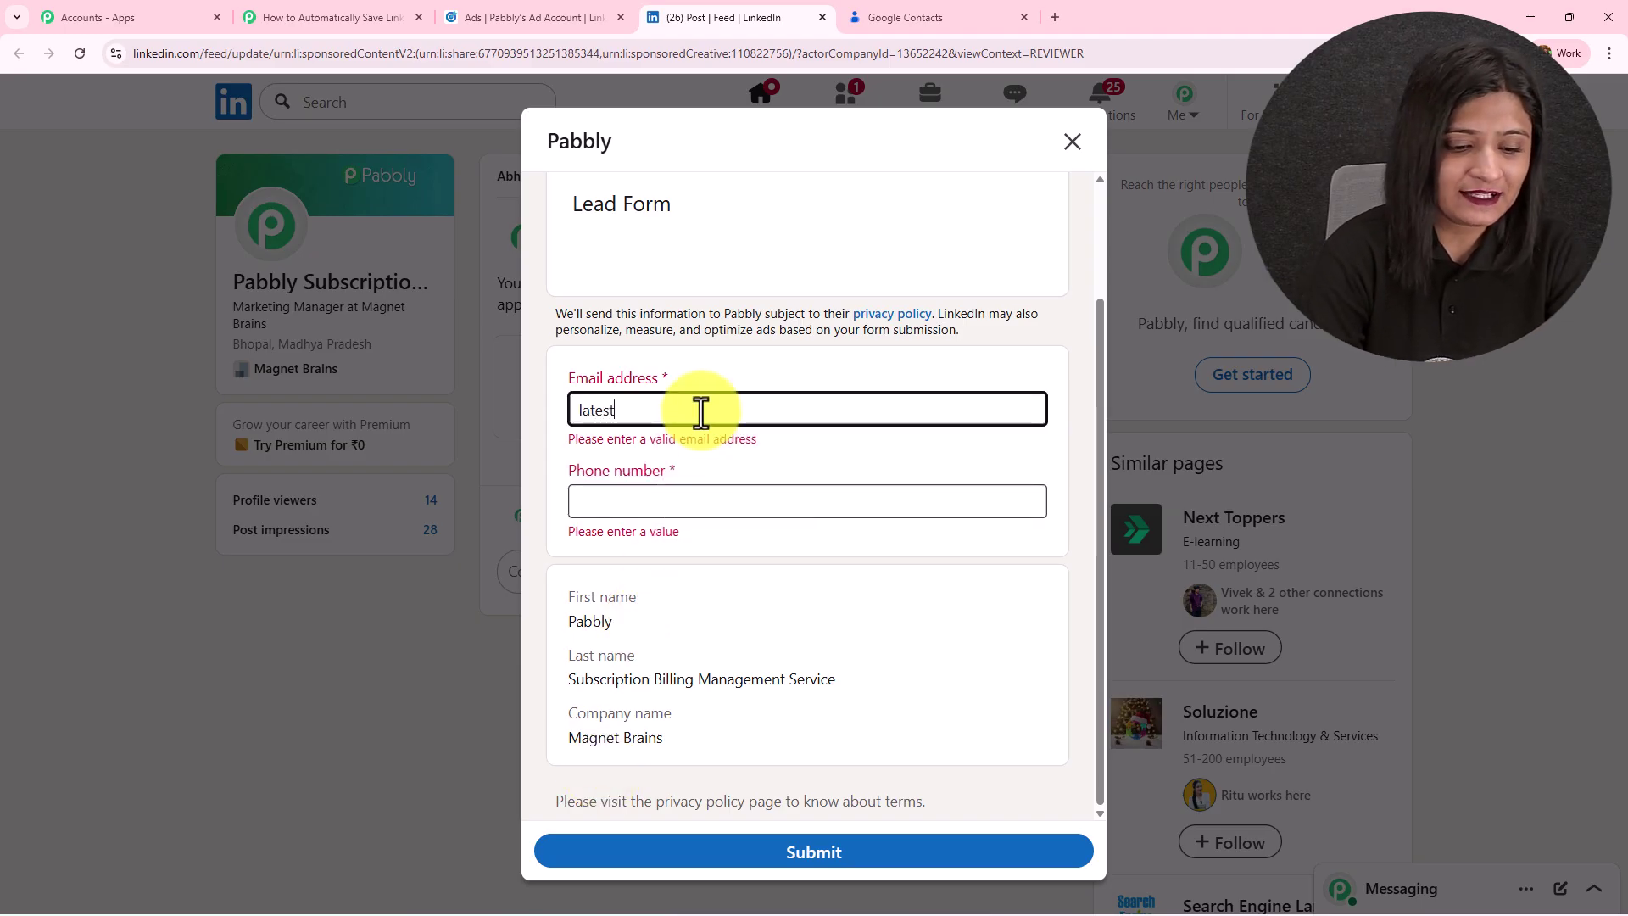
pyautogui.click(686, 496)
pyautogui.press('Down')
pyautogui.press('Return')
pyautogui.click(871, 855)
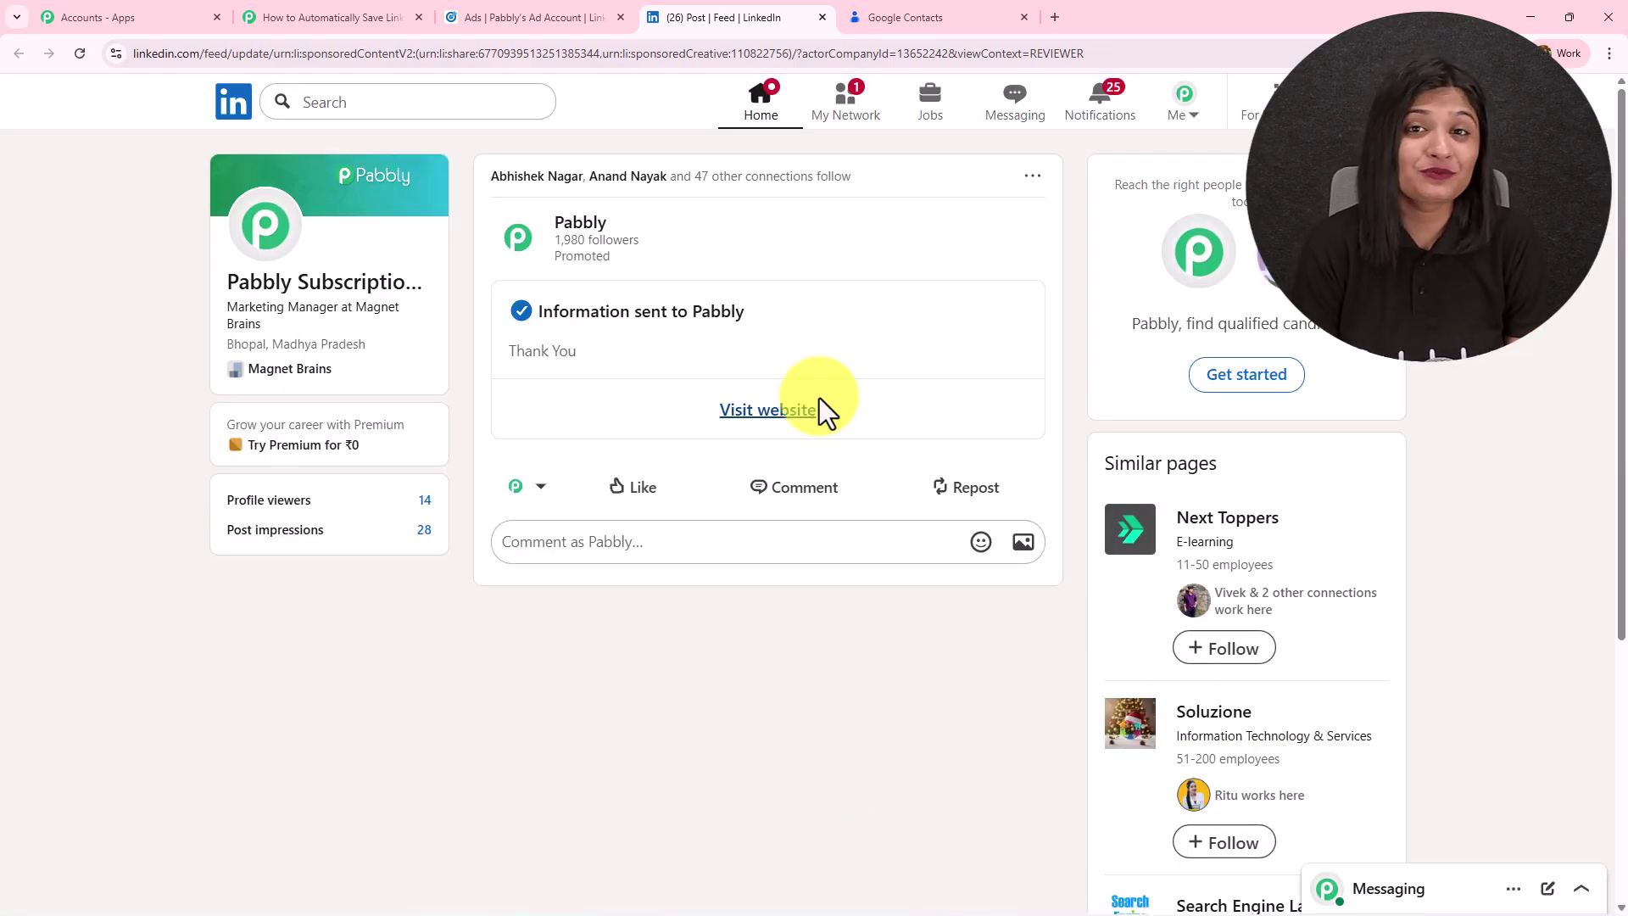
# Reload Google Contacts and open the new Pabbly Subscription Billing Management Service contact.
pyautogui.click(974, 17)
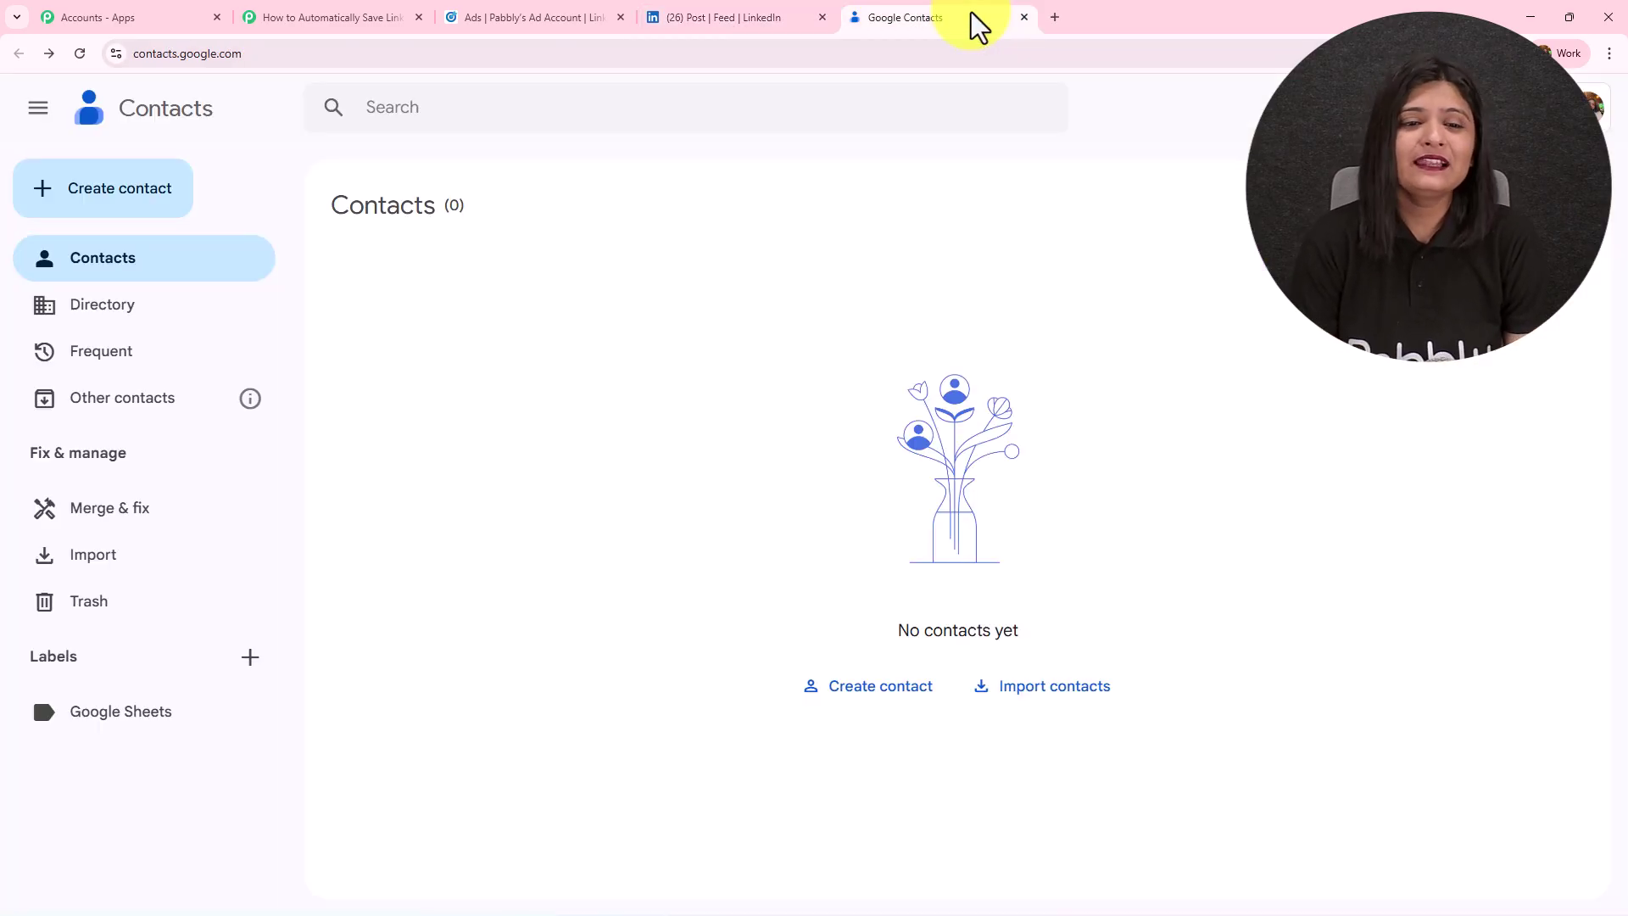
pyautogui.click(80, 53)
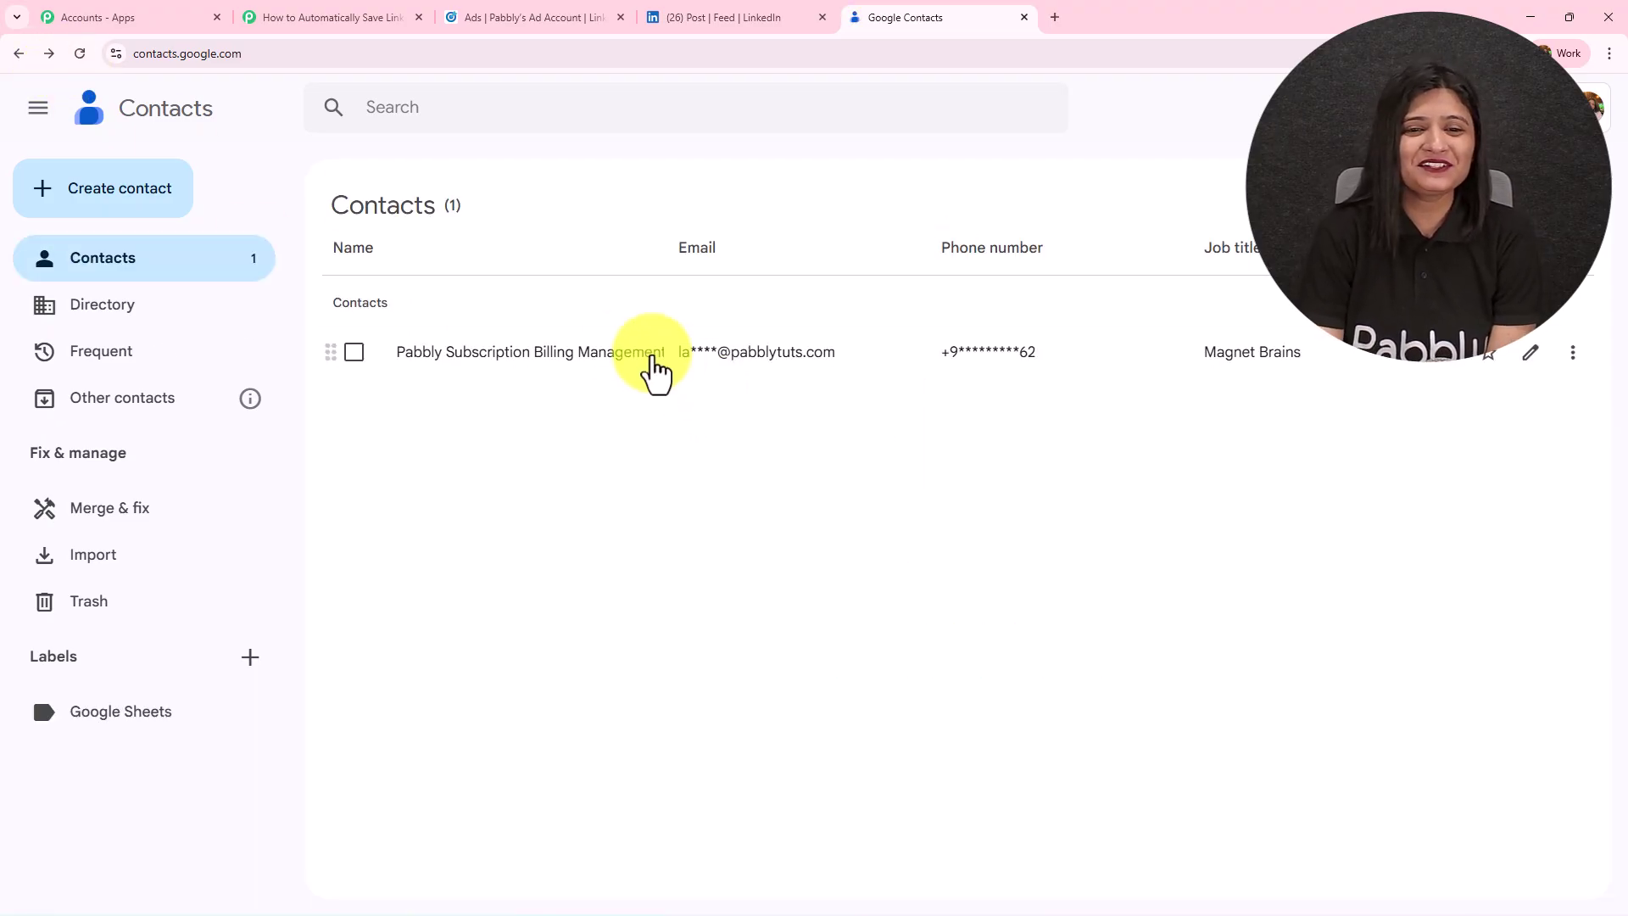
pyautogui.click(651, 361)
pyautogui.moveTo(557, 331); pyautogui.dragTo(1225, 341)
pyautogui.scroll(-2, 924, 391)
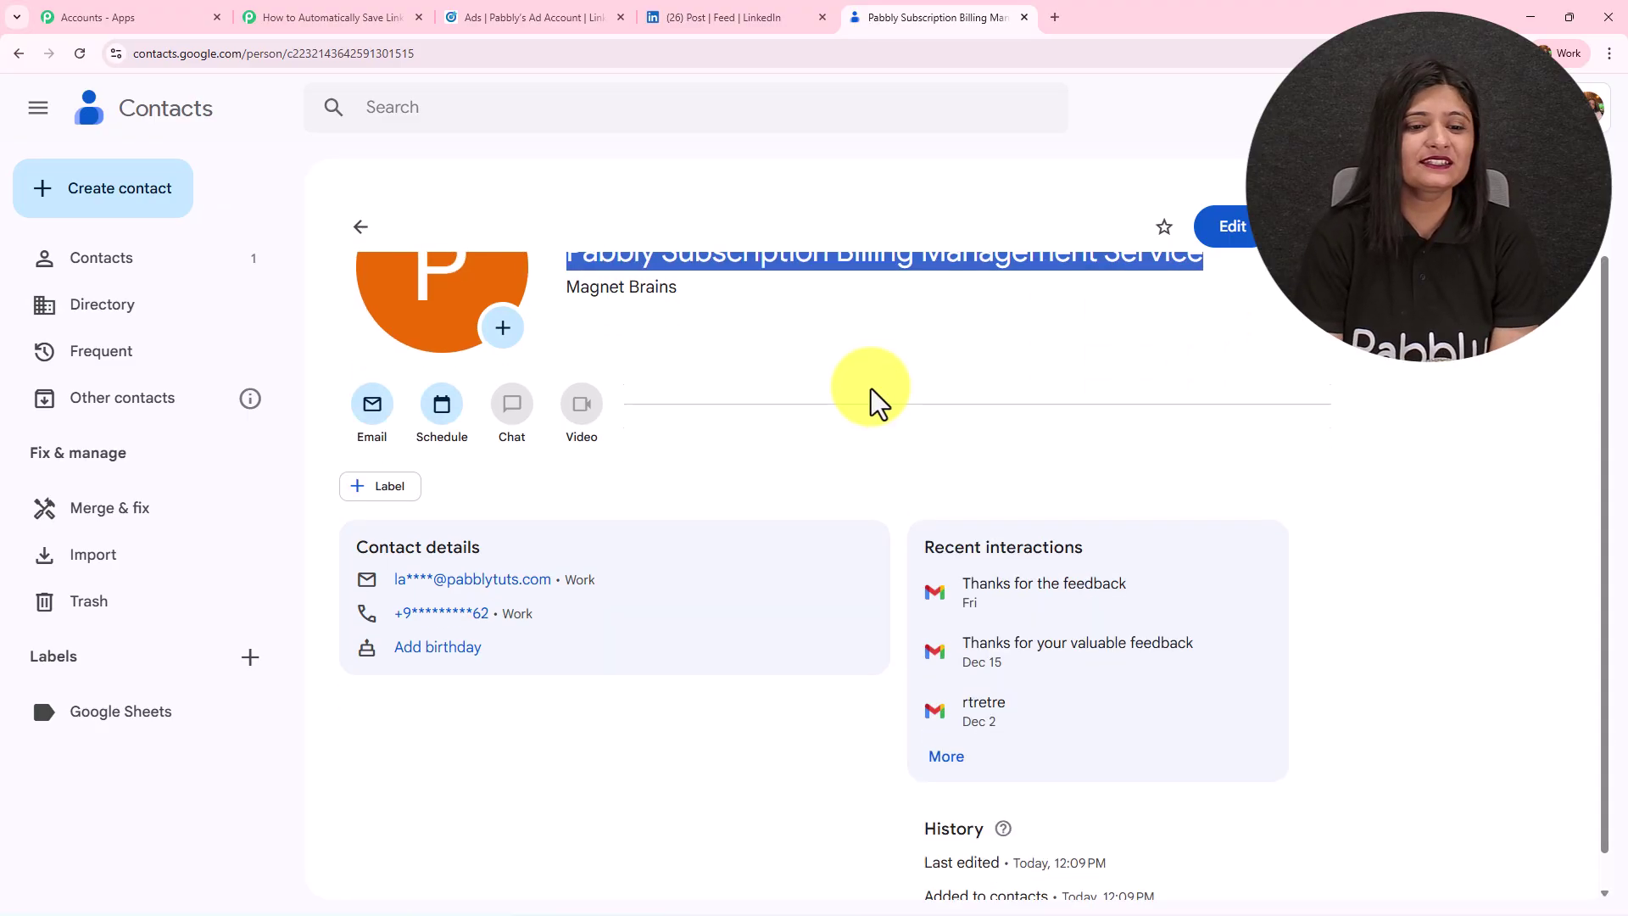
# Inspect the contact's edit view to verify company Magnet Brains, email and phone number.
pyautogui.click(1252, 241)
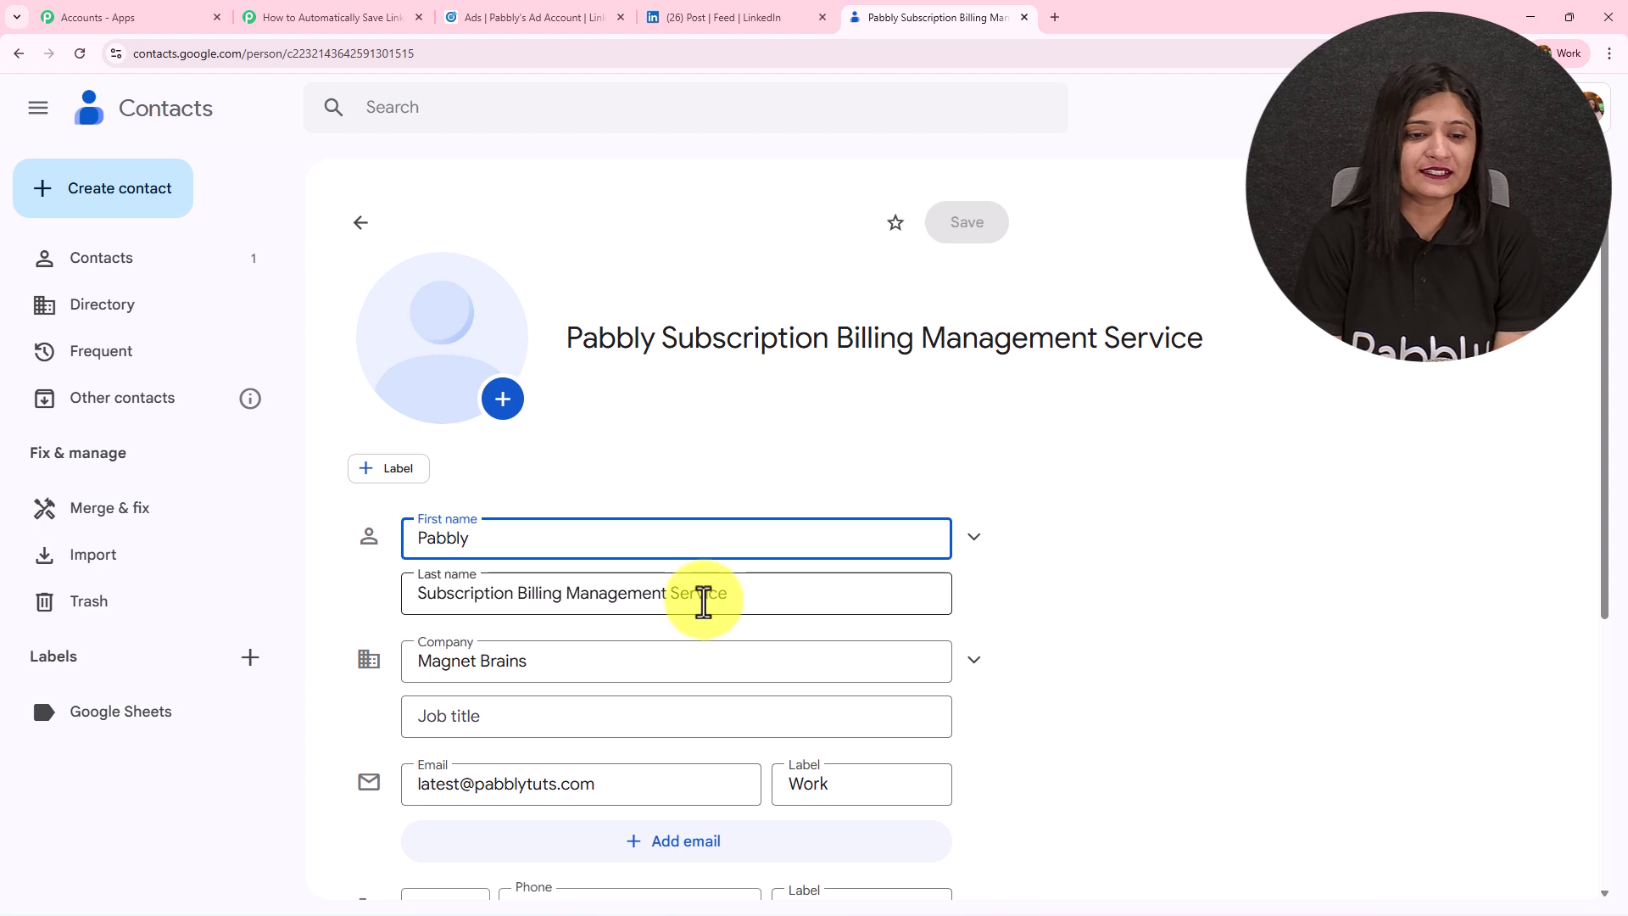
pyautogui.scroll(-3, 701, 603)
pyautogui.click(644, 525)
pyautogui.click(352, 549)
pyautogui.click(357, 661)
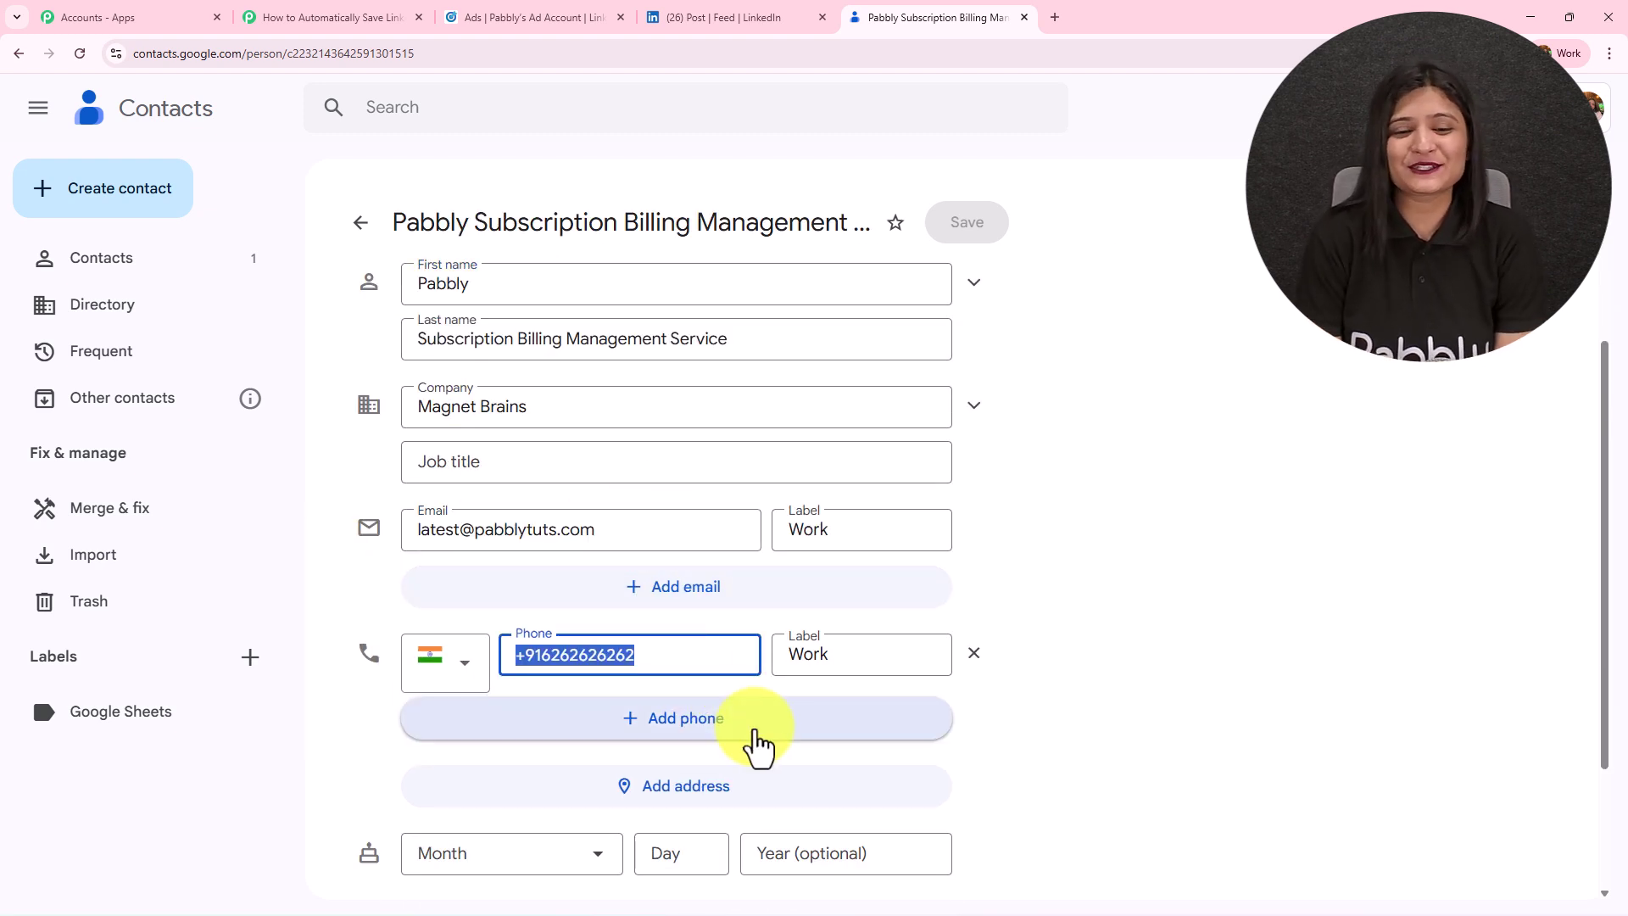
pyautogui.click(386, 15)
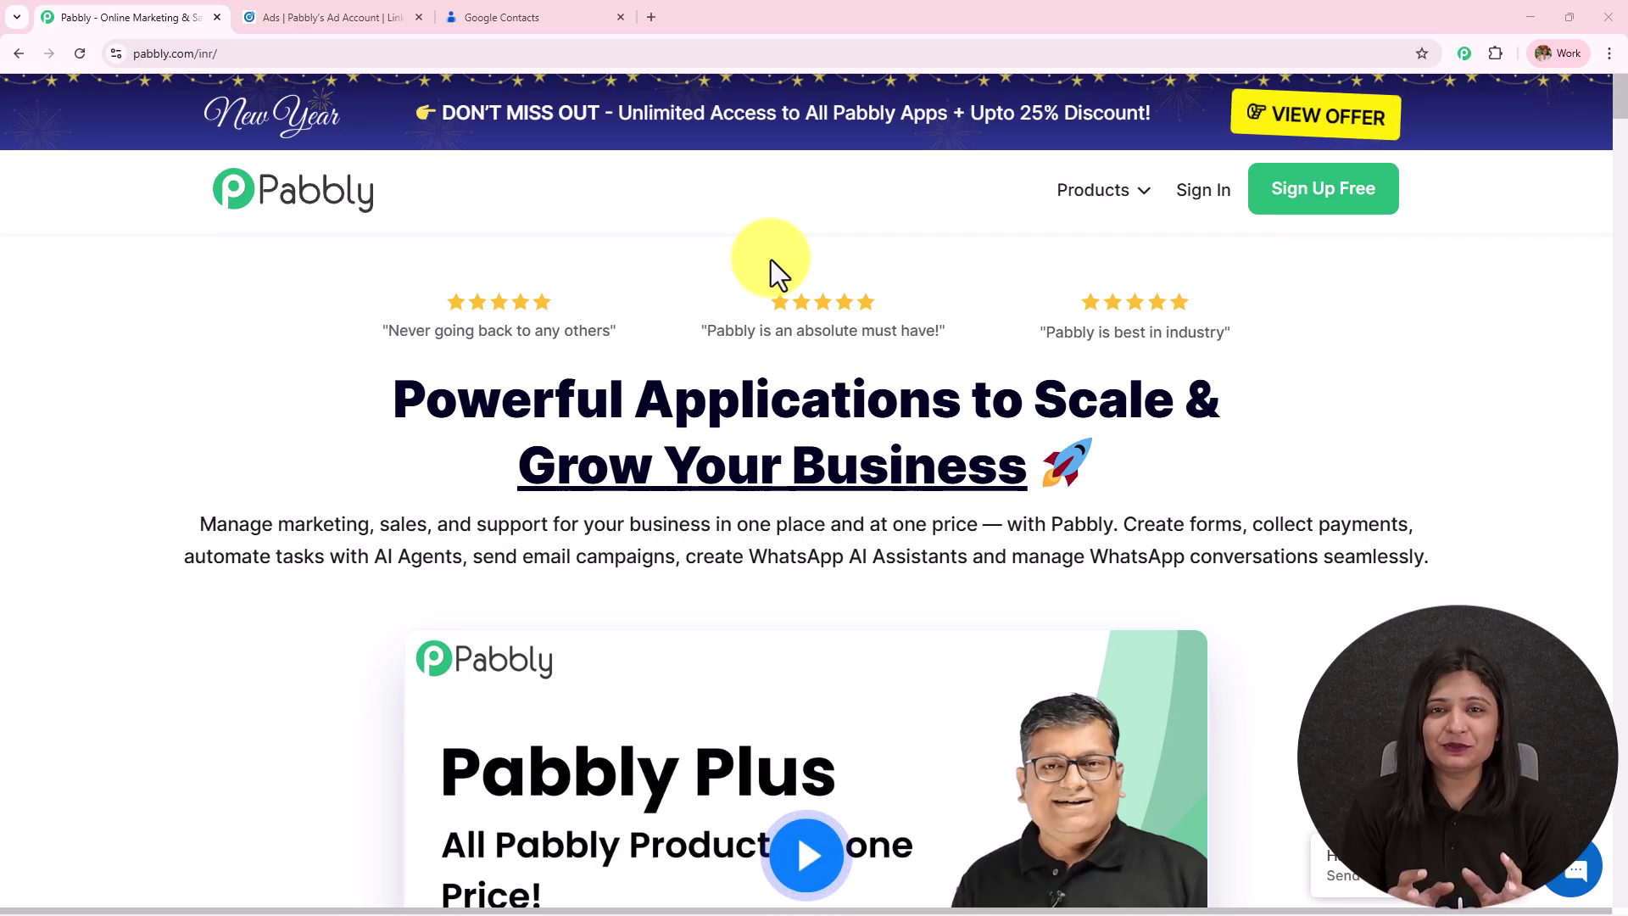
pyautogui.click(287, 13)
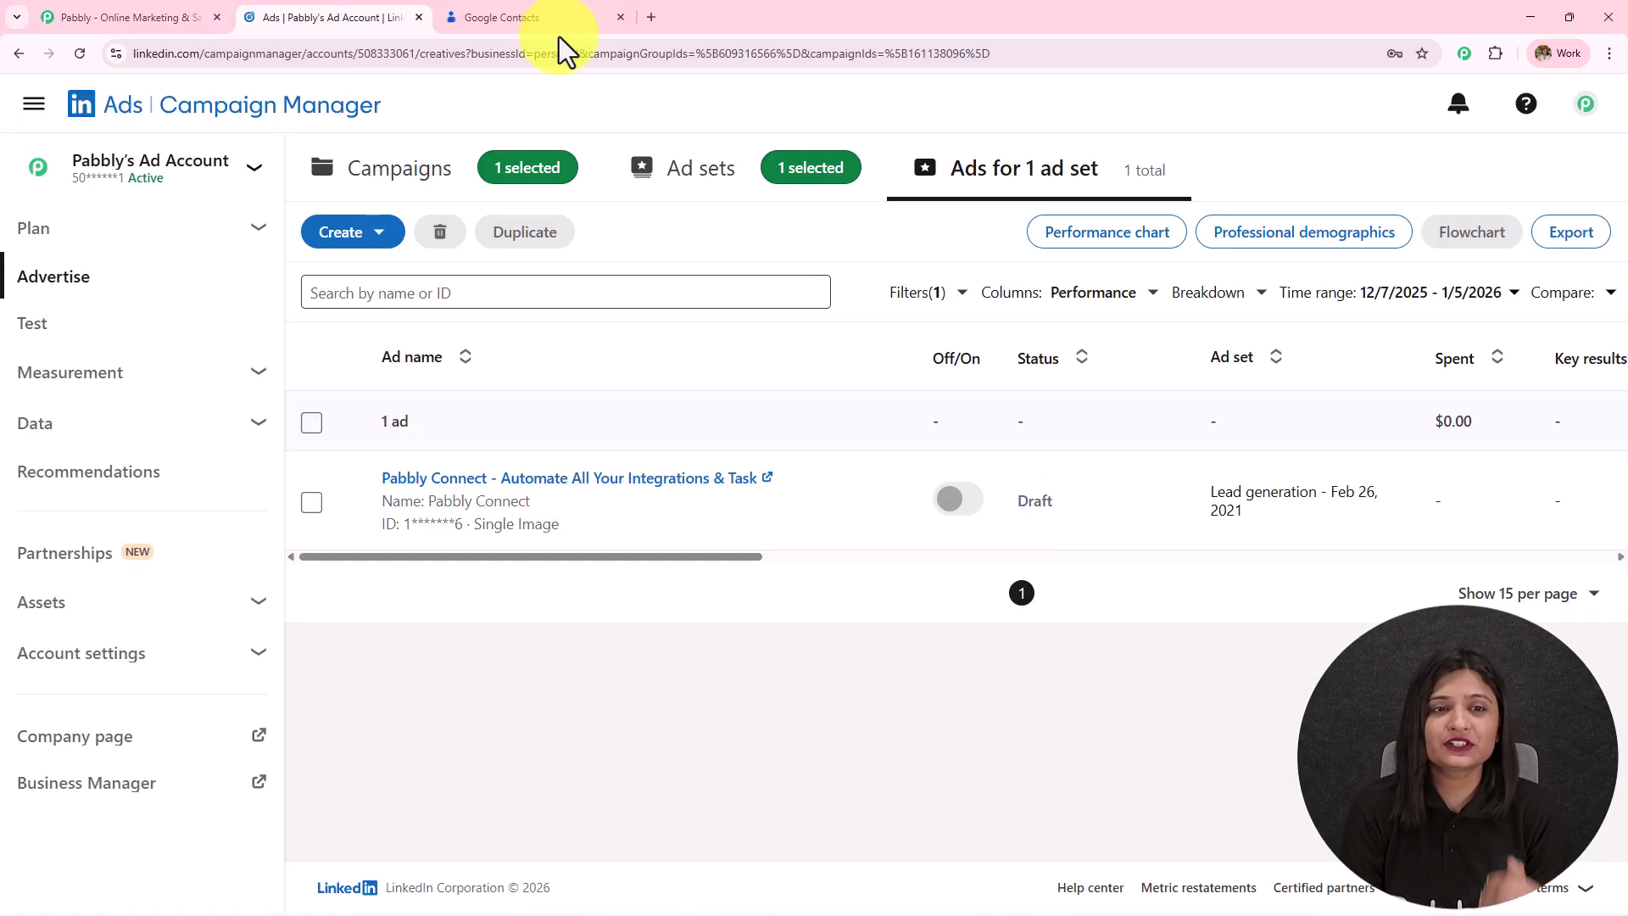
pyautogui.click(550, 20)
pyautogui.click(344, 18)
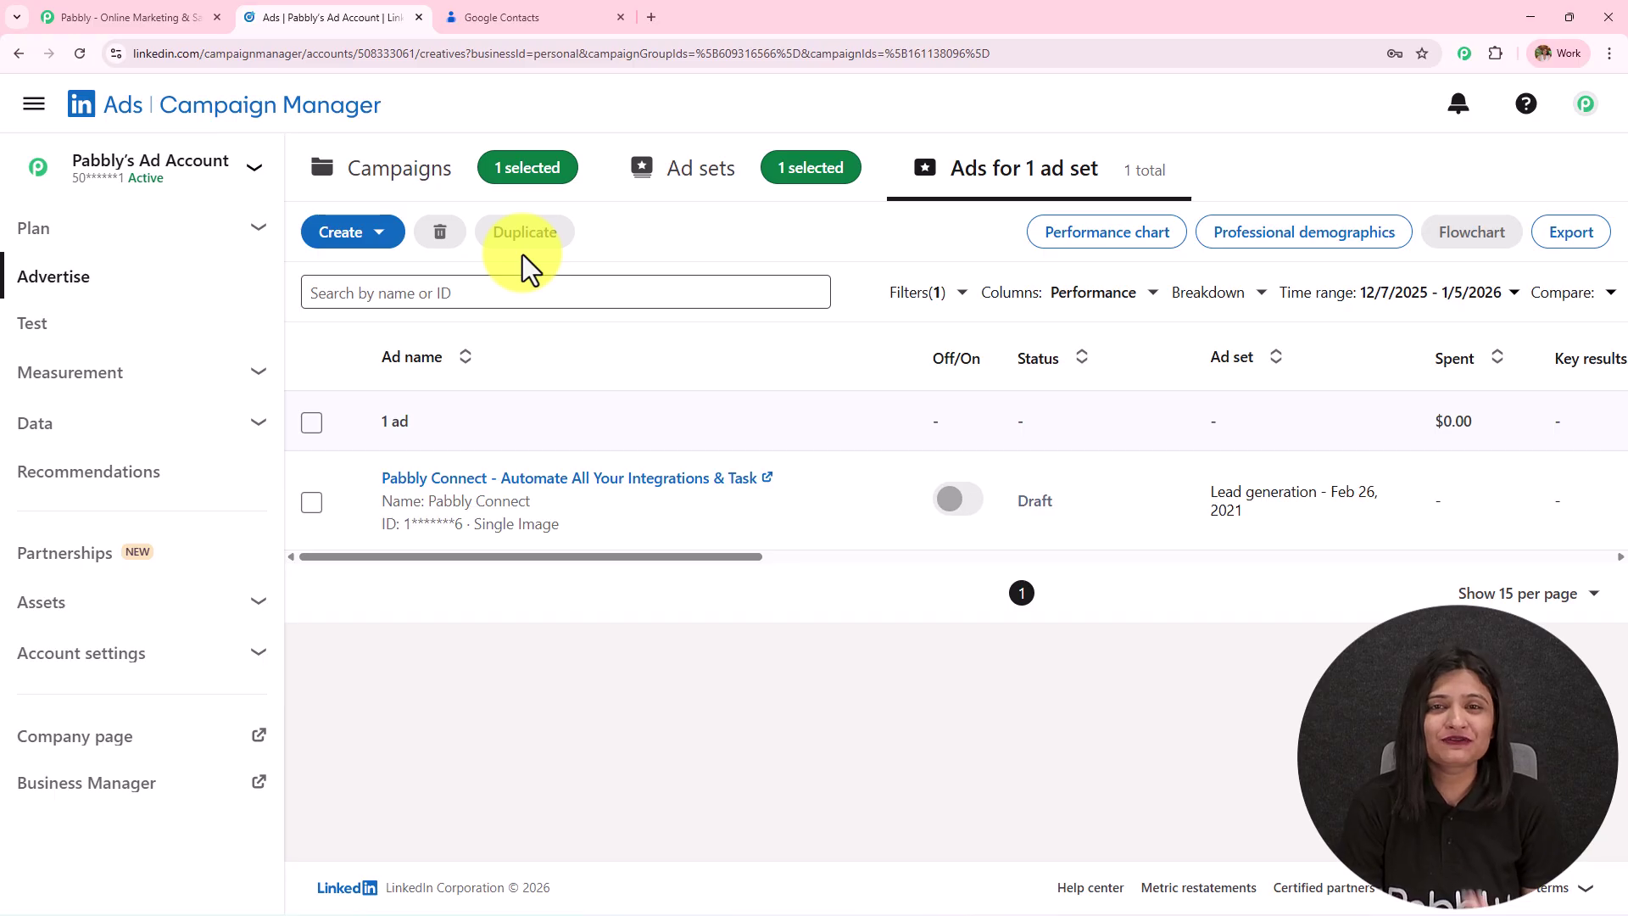
pyautogui.click(534, 18)
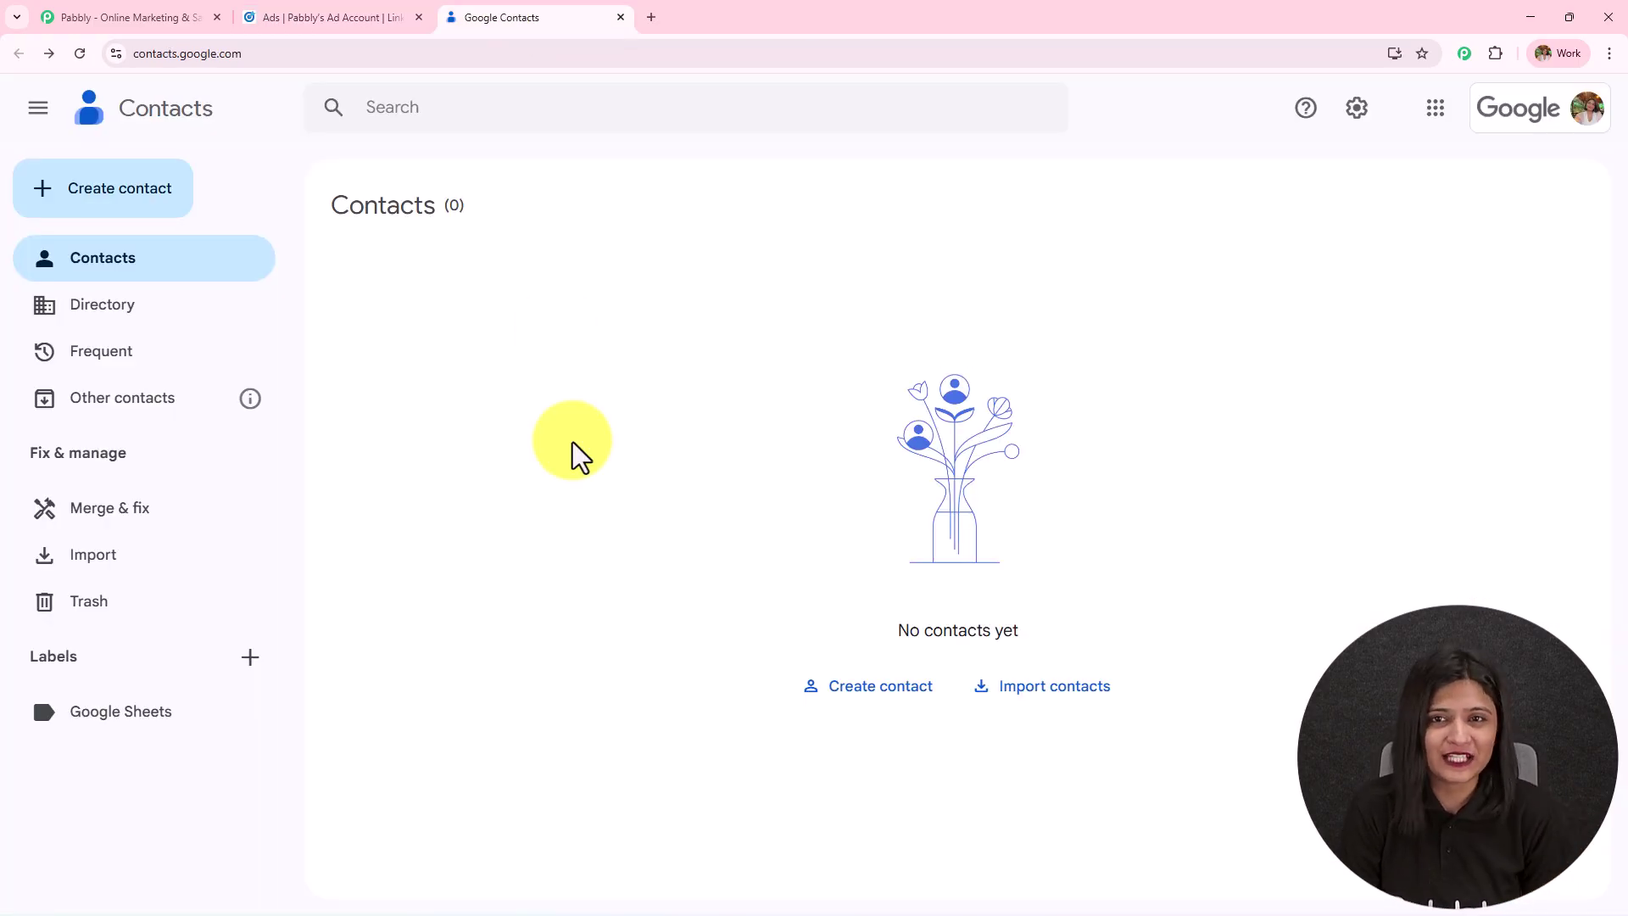
pyautogui.click(150, 24)
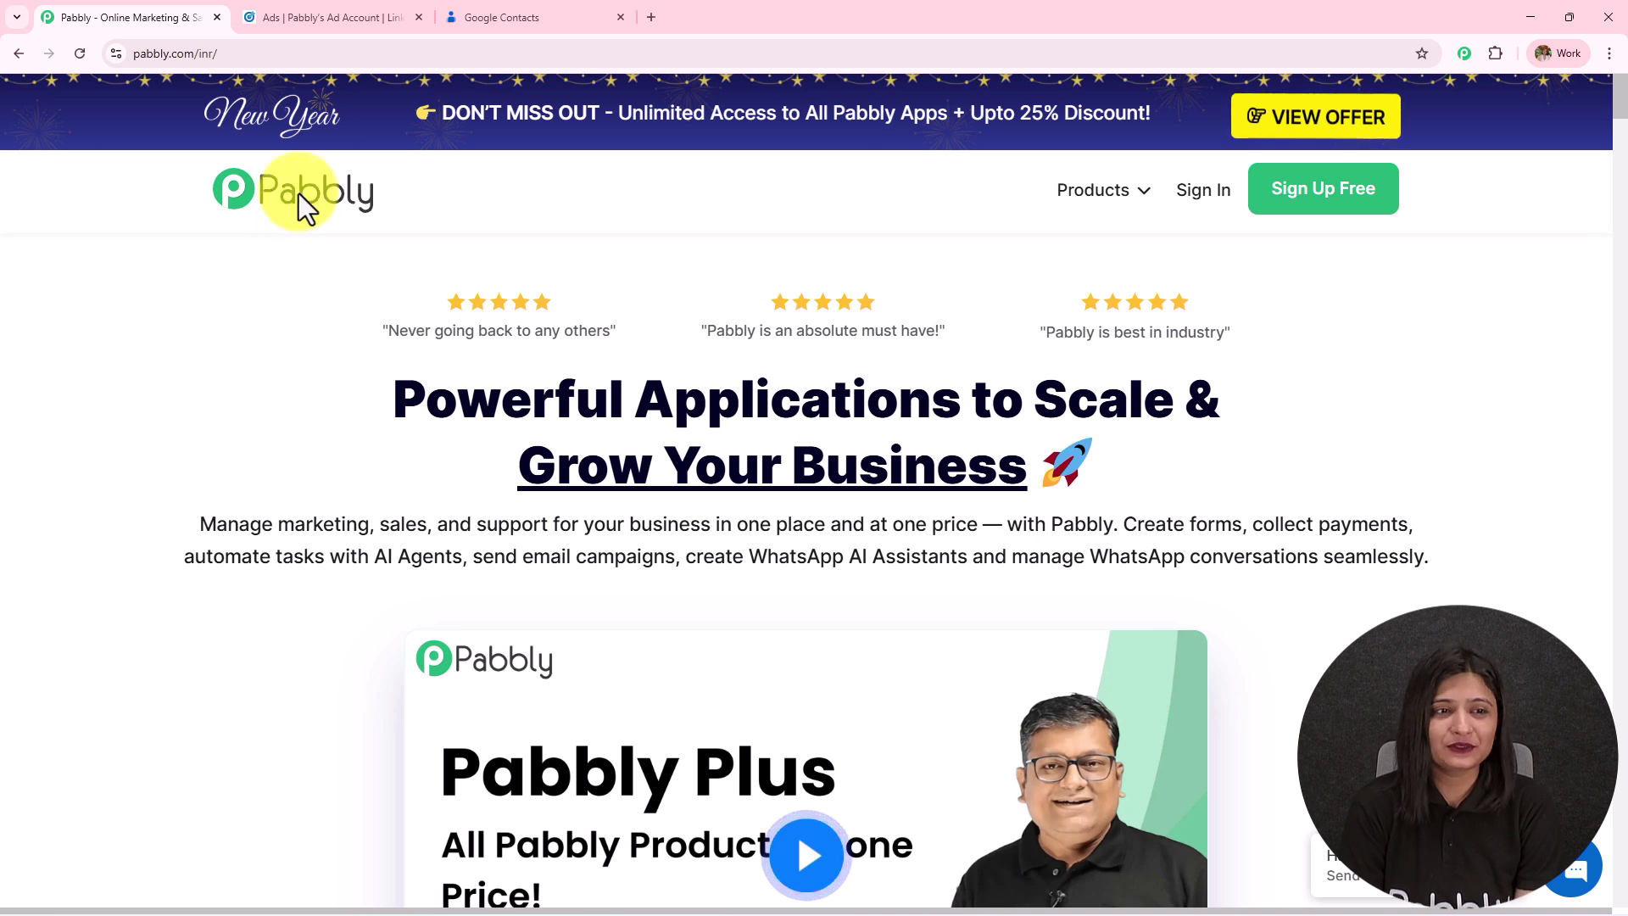
# Go from the pabbly.com homepage to the Sign Up Free page.
pyautogui.click(224, 53)
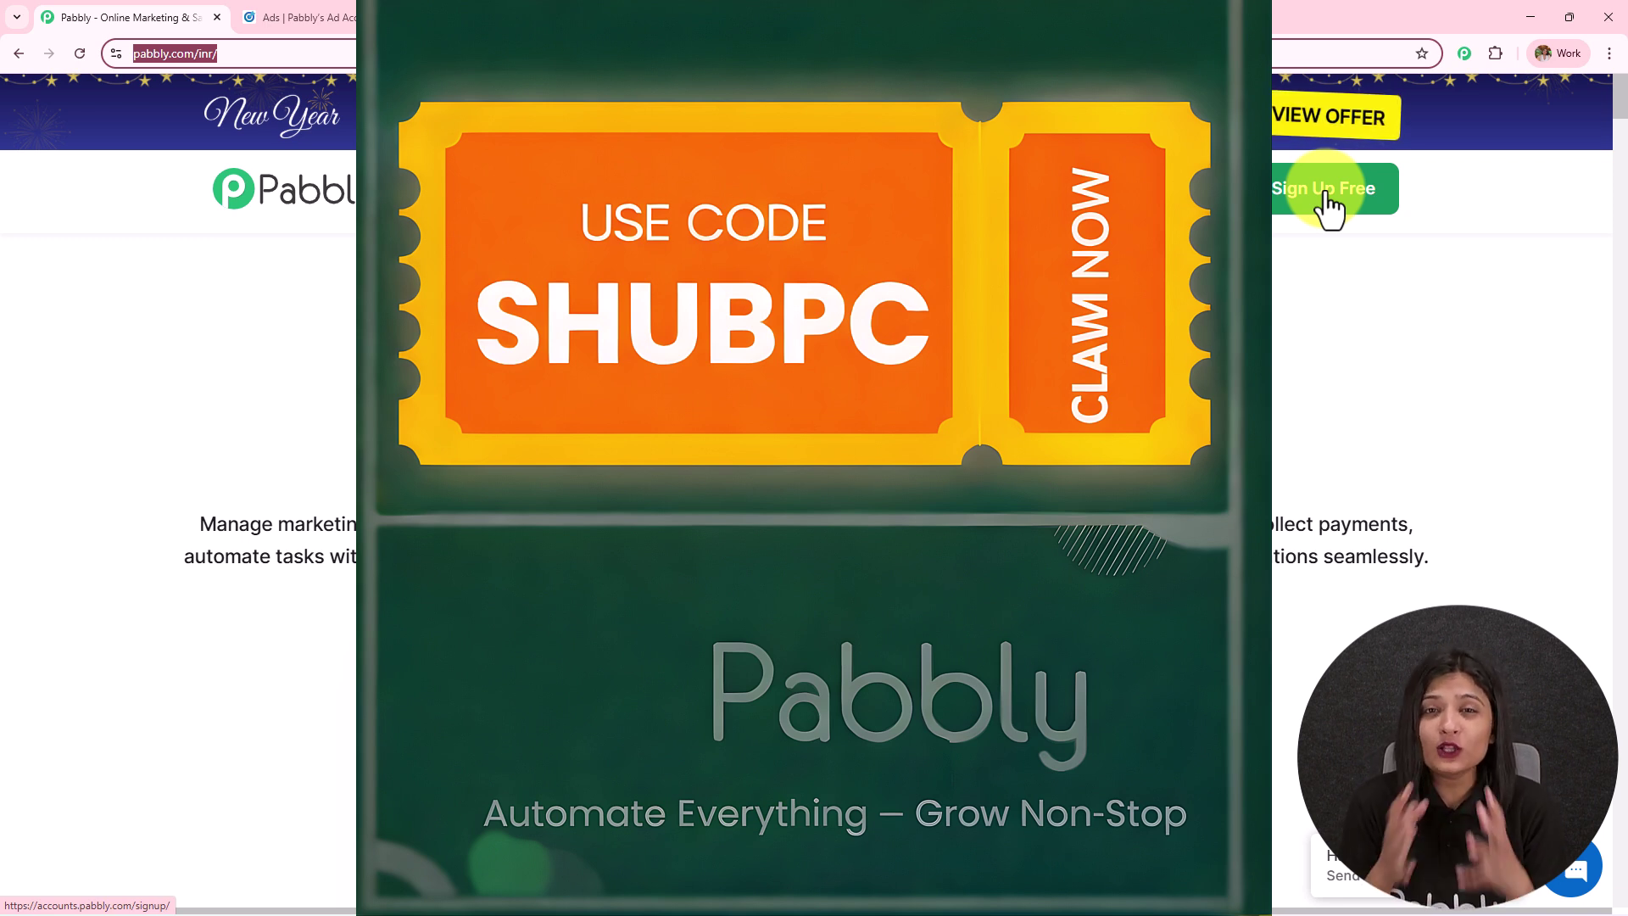
pyautogui.click(1327, 195)
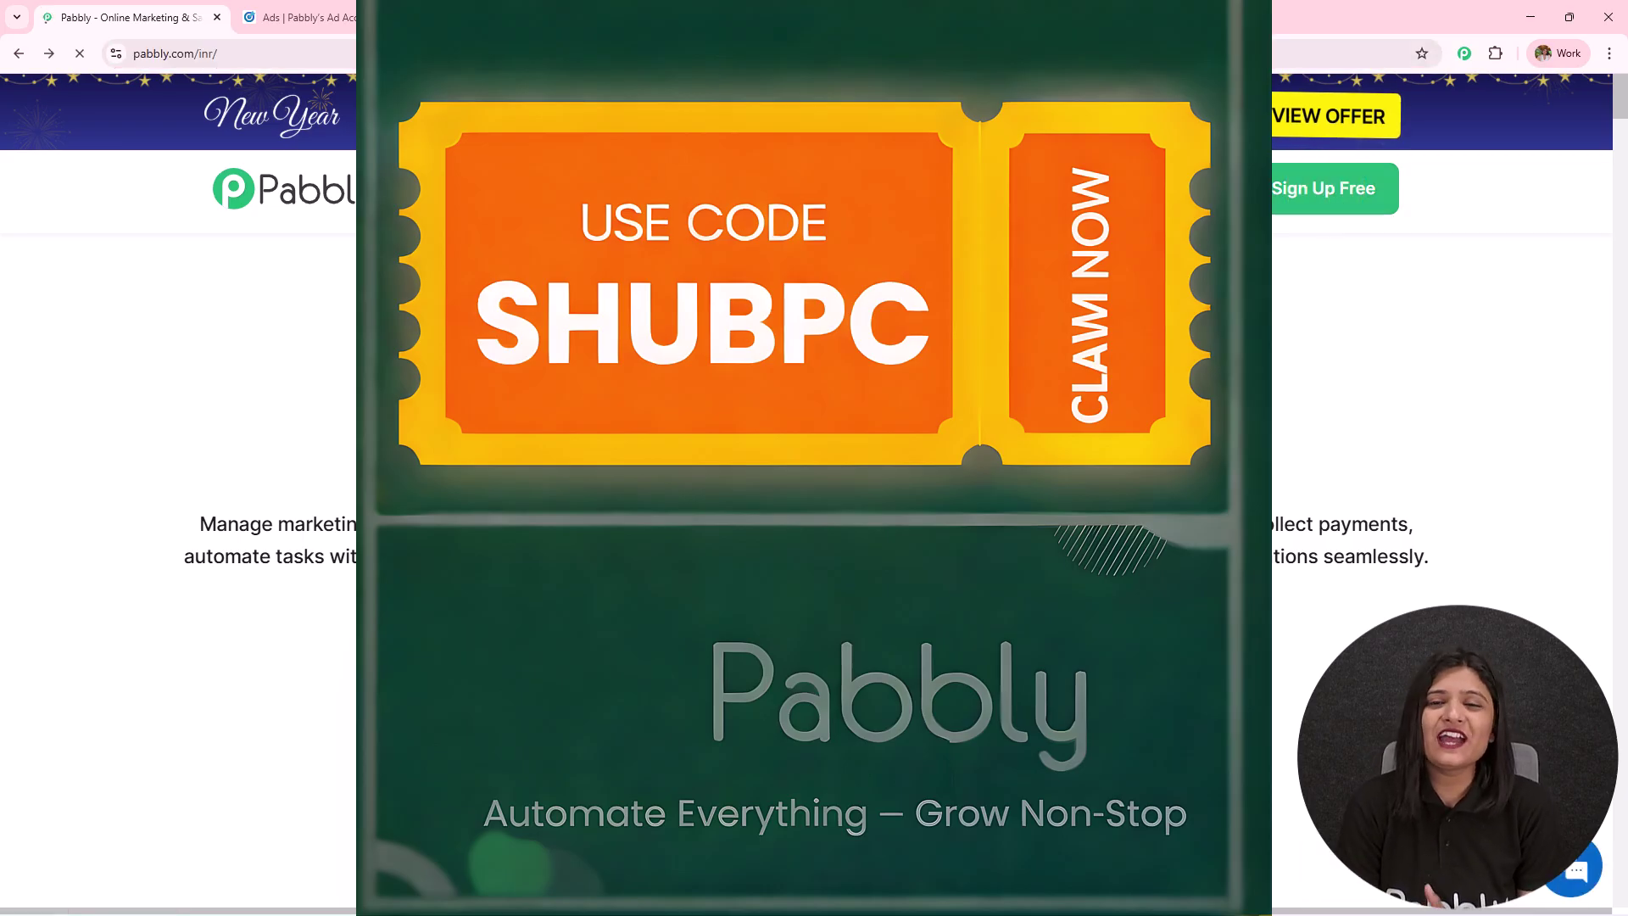
# Launch Pabbly Connect from the apps list and review the Dashboard's task usage and folders.
pyautogui.click(1207, 197)
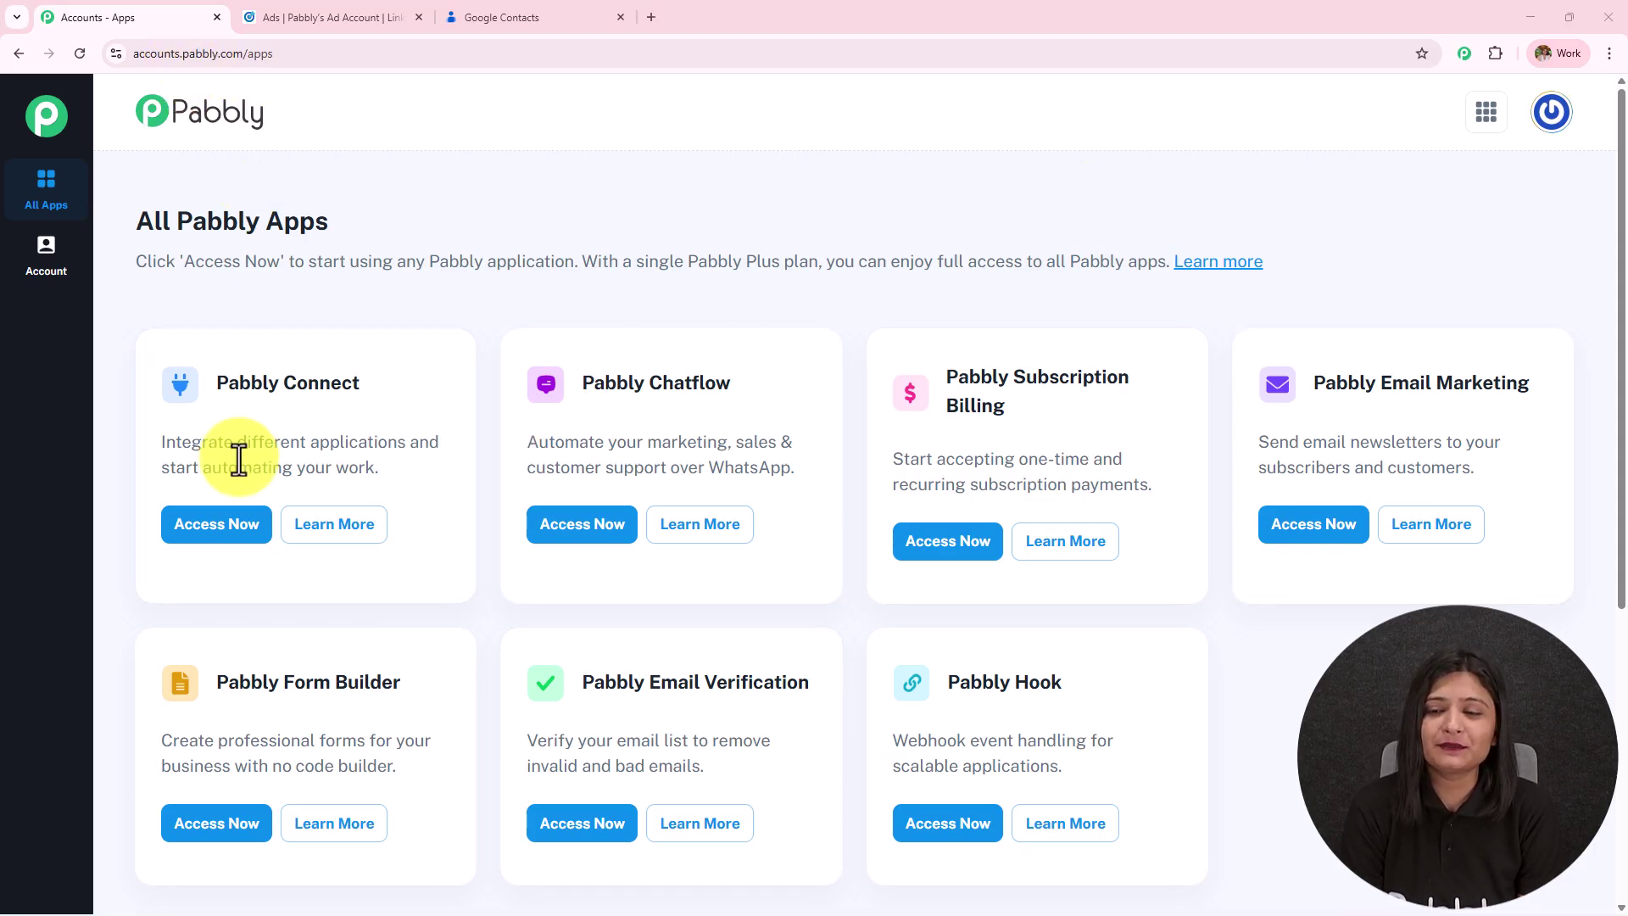
pyautogui.moveTo(225, 388); pyautogui.dragTo(360, 386)
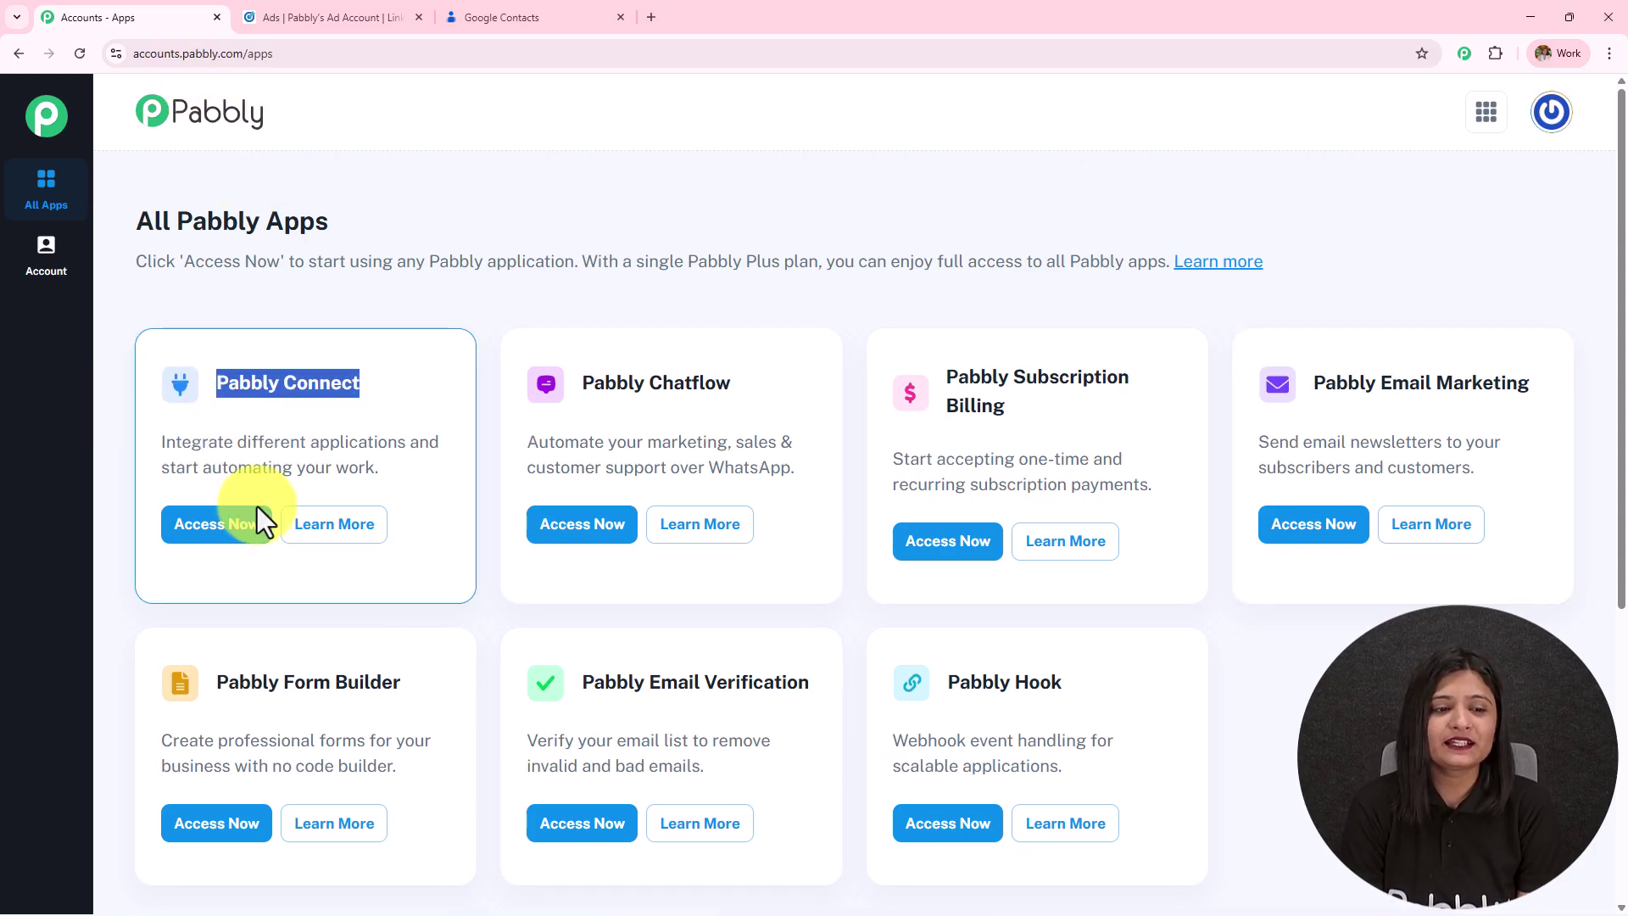
pyautogui.click(254, 519)
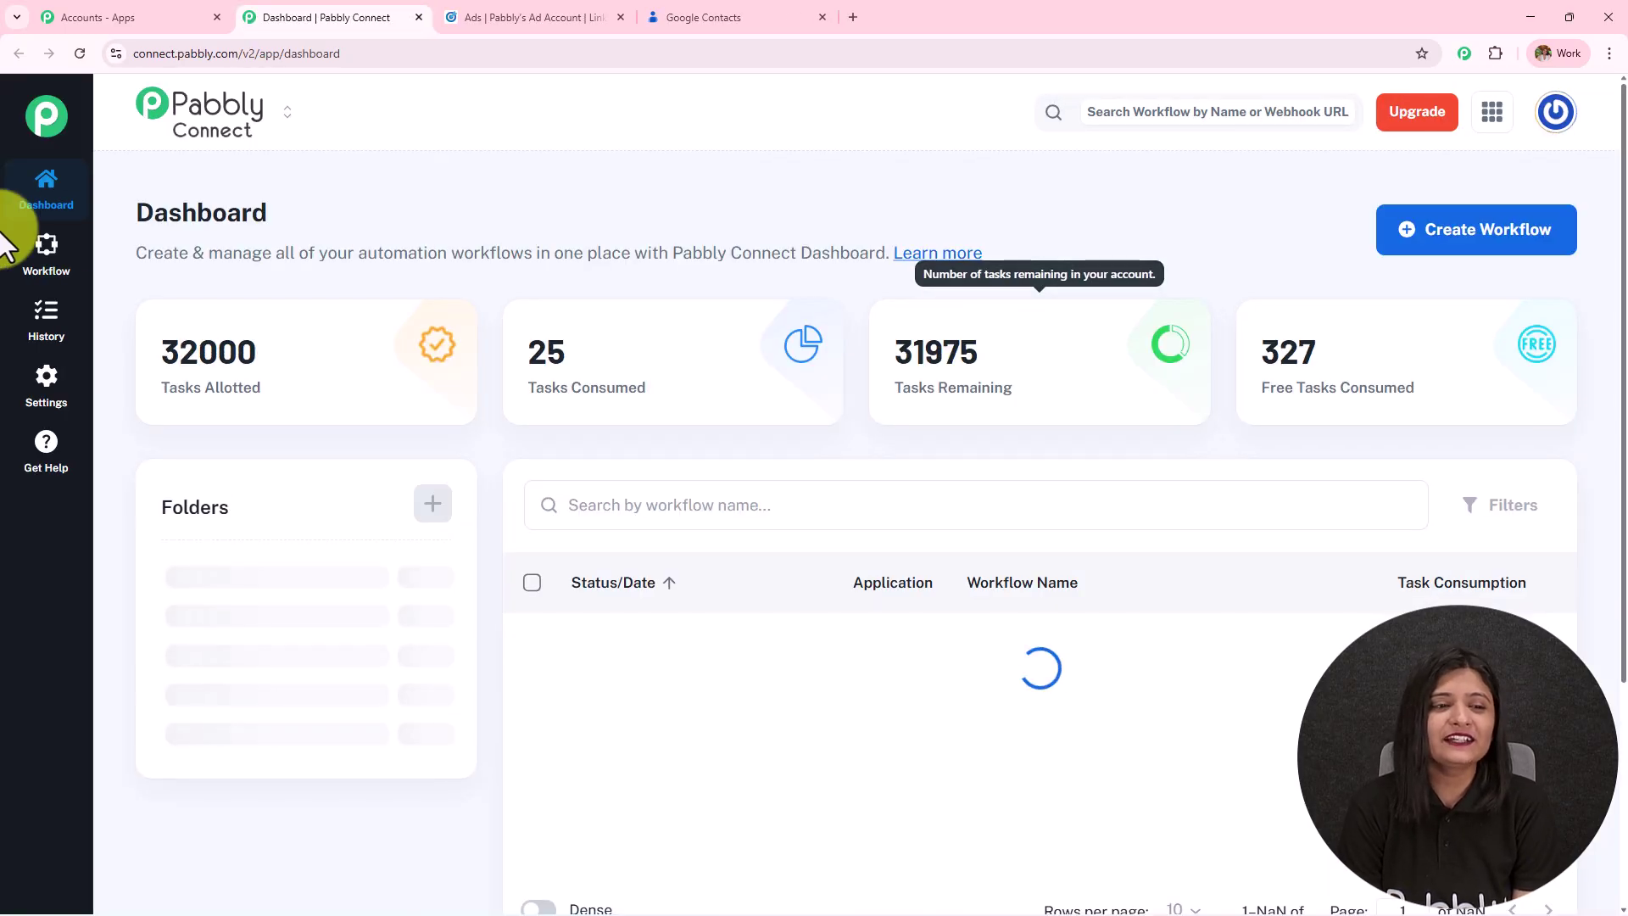
pyautogui.moveTo(111, 212); pyautogui.dragTo(516, 205)
pyautogui.scroll(-3, 822, 462)
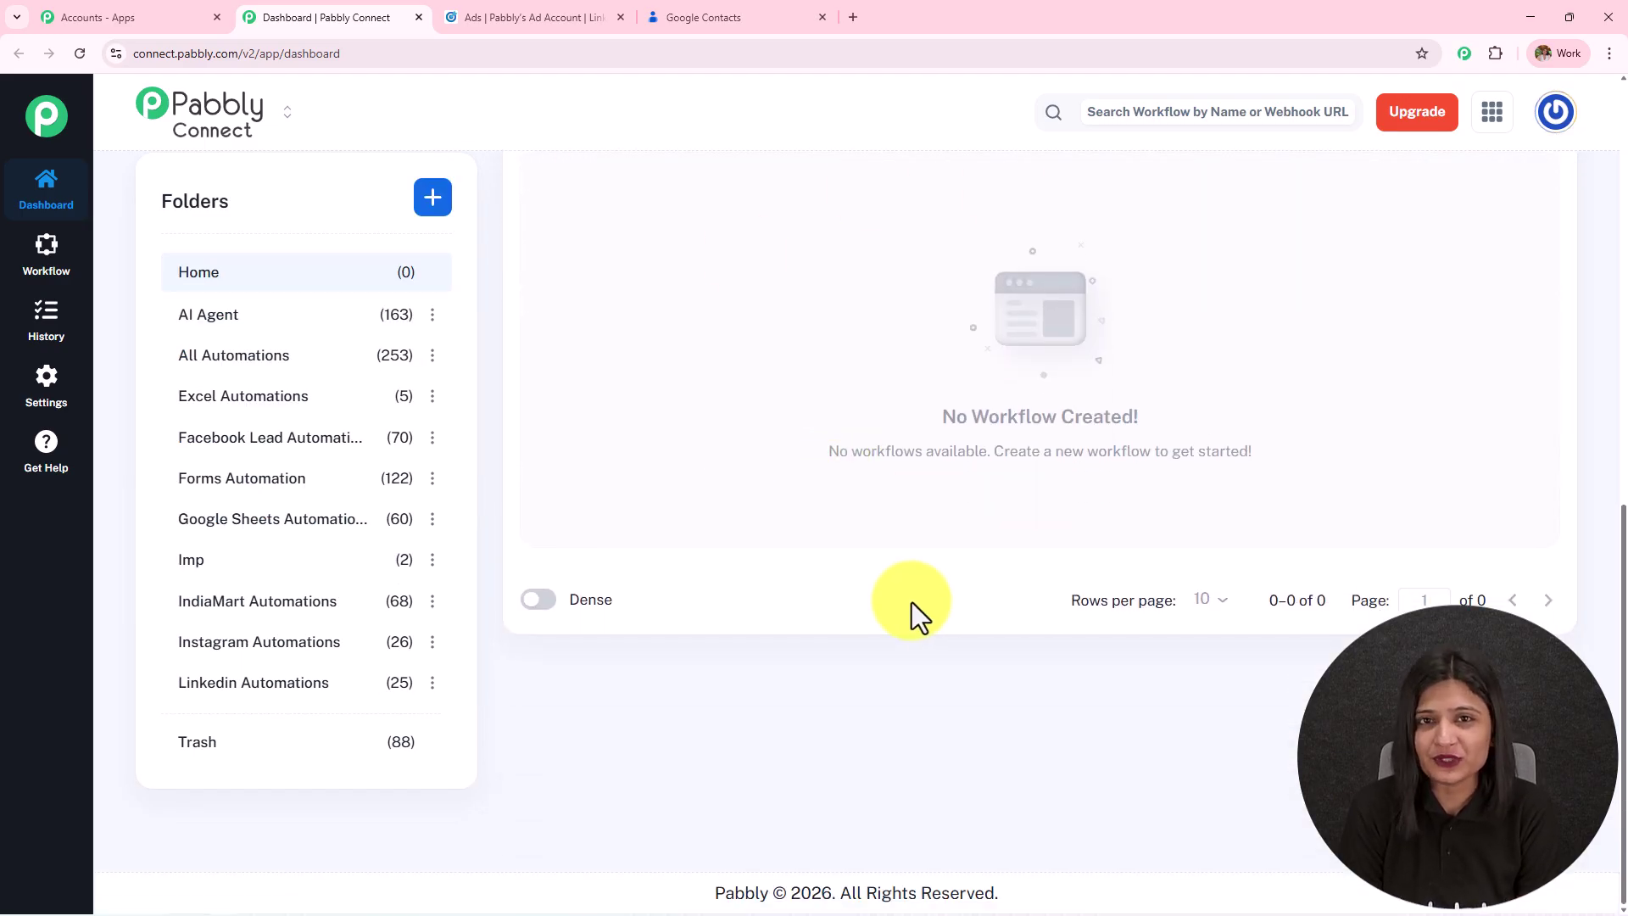
pyautogui.scroll(6, 260, 709)
pyautogui.scroll(2, 258, 706)
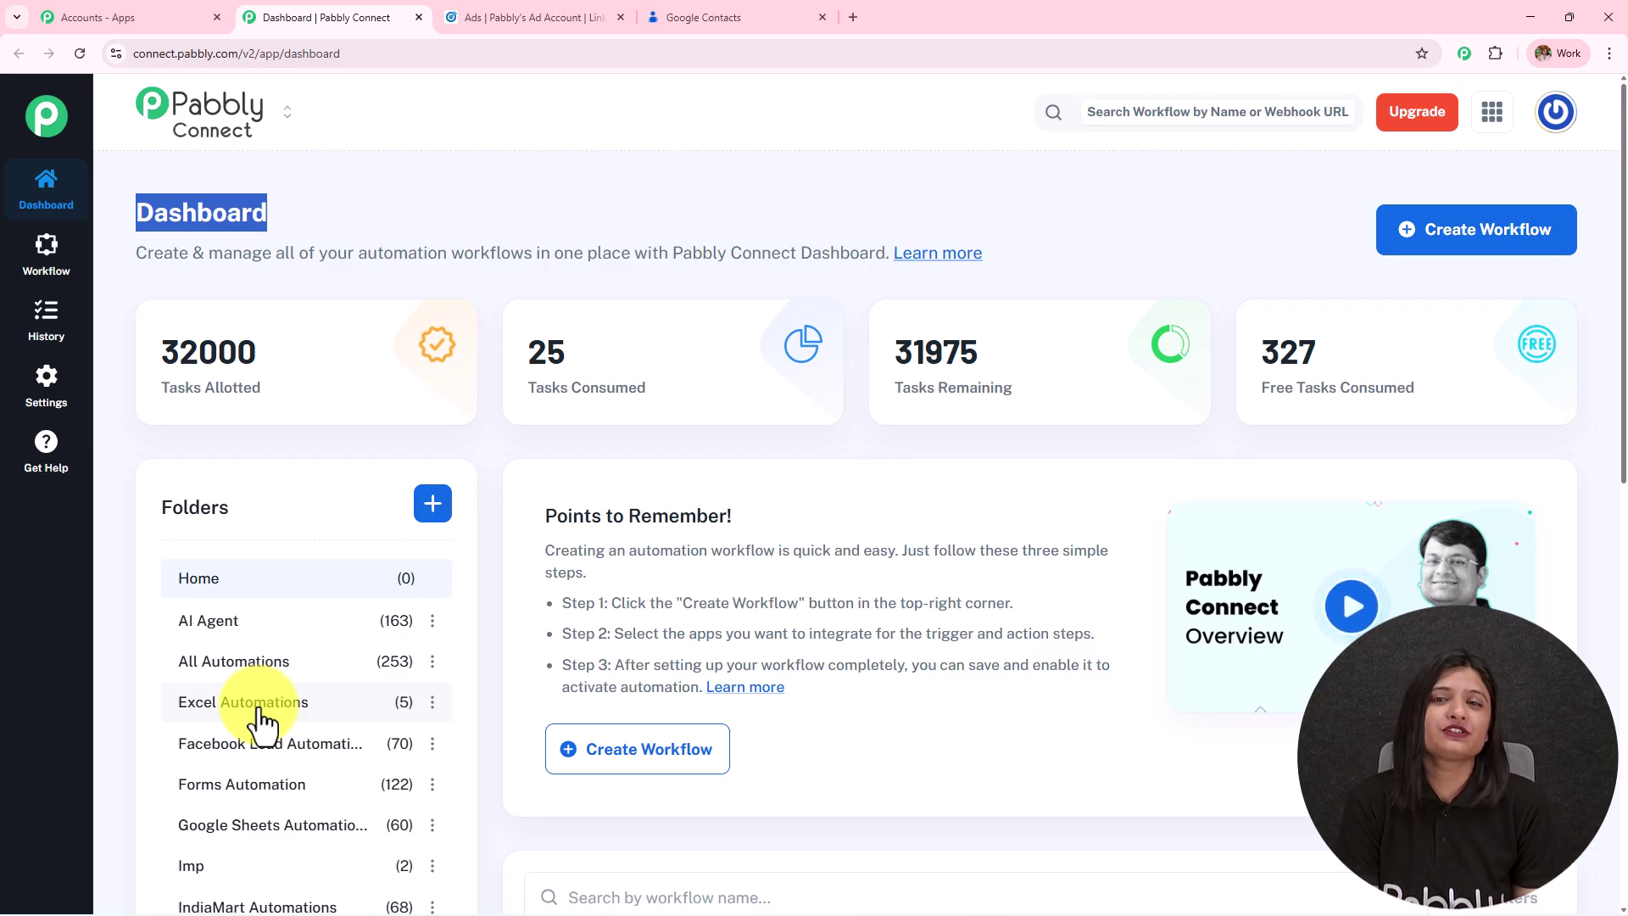
pyautogui.click(430, 505)
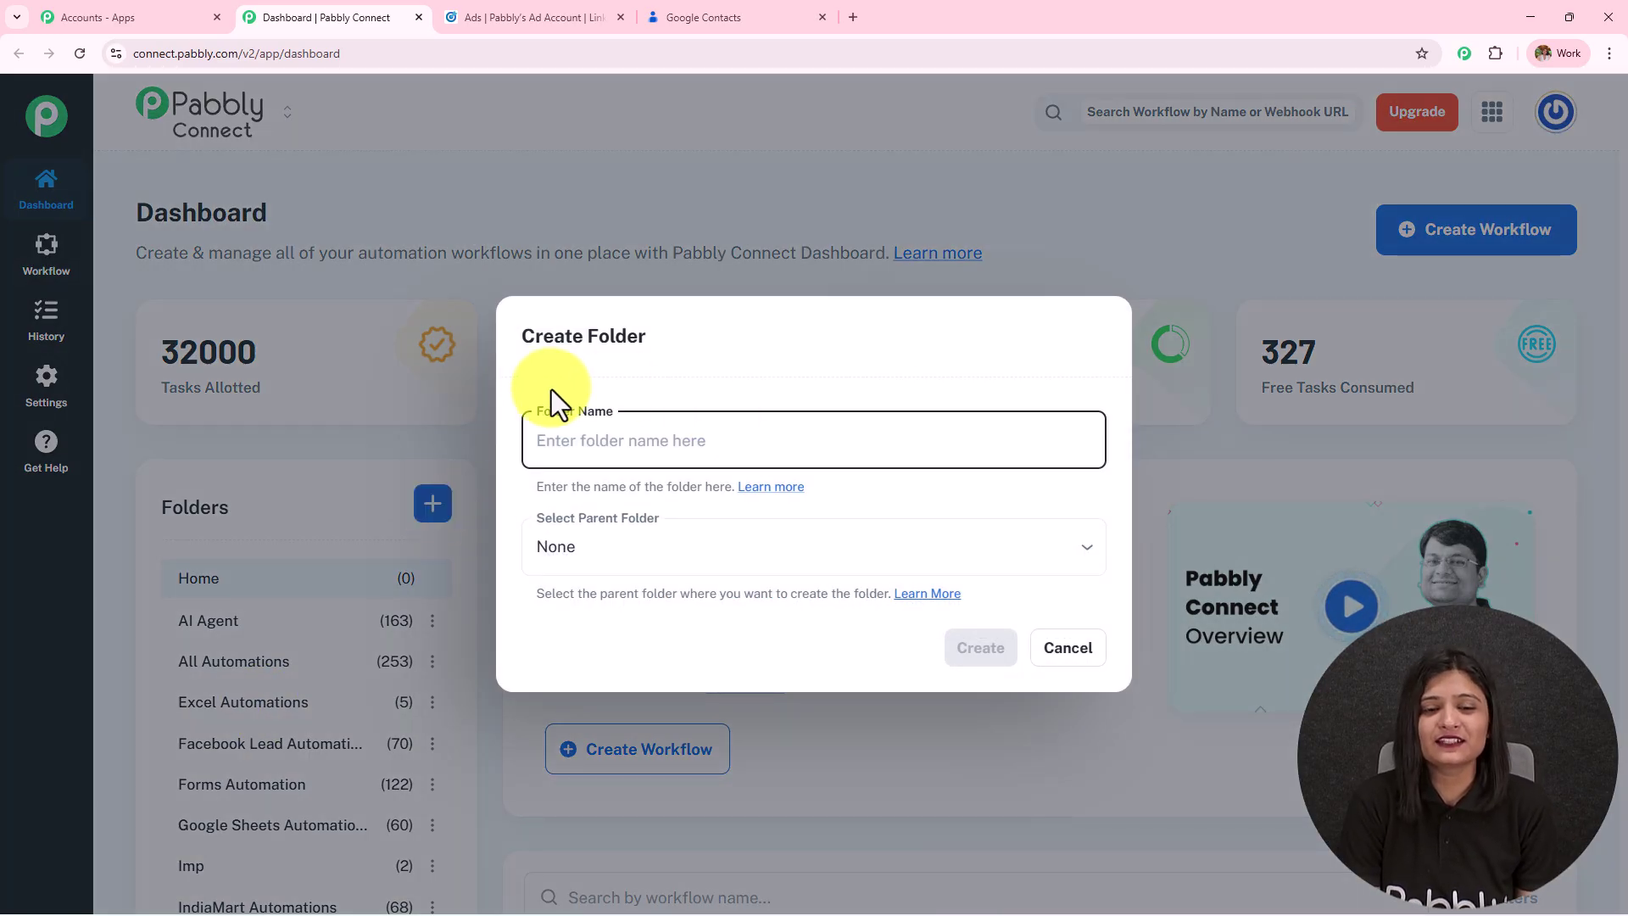
pyautogui.click(1073, 651)
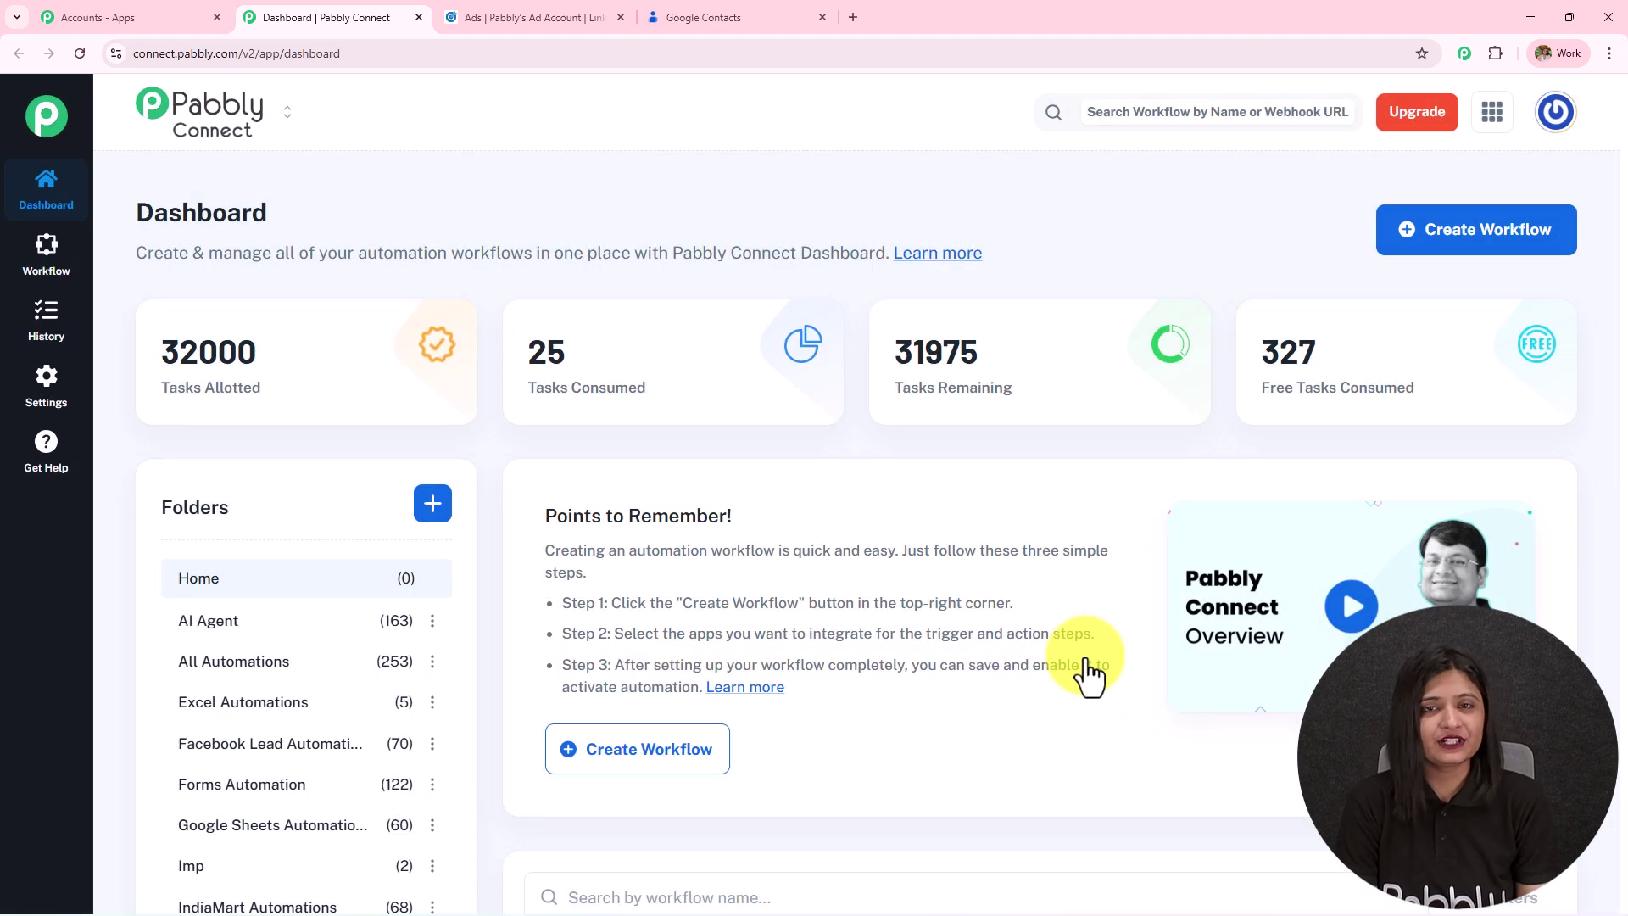
# Start a New (Beta) workflow named 'How to Automatically Save LinkedIn Leads to Google Contacts for Digital Marketing Agencies'.
pyautogui.click(1513, 244)
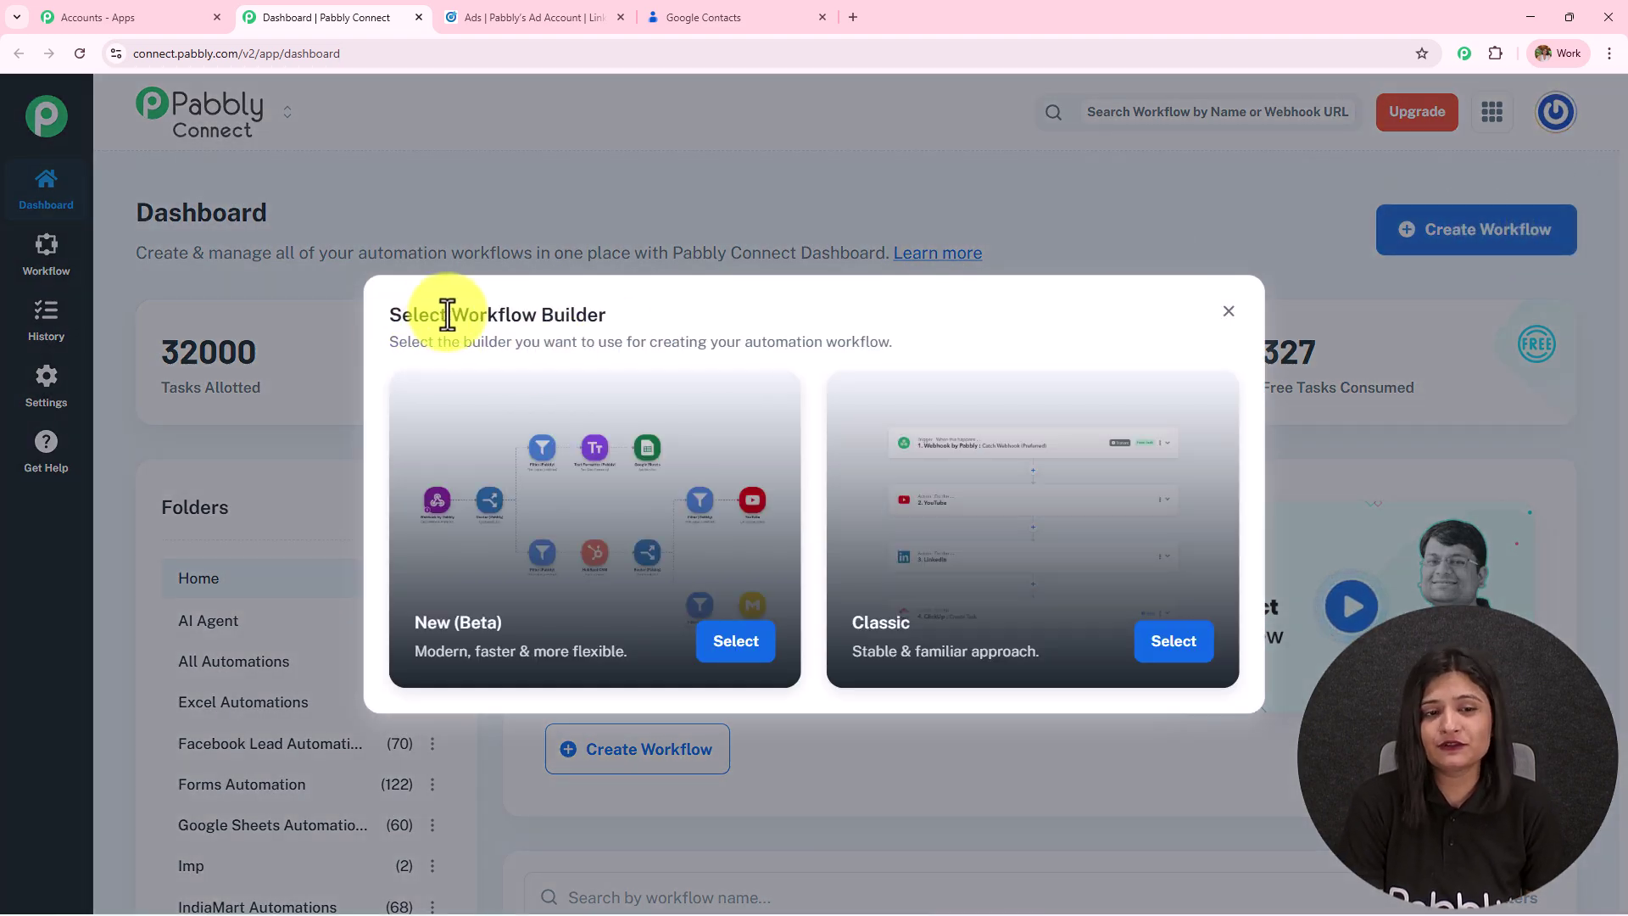
pyautogui.moveTo(446, 314); pyautogui.dragTo(726, 311)
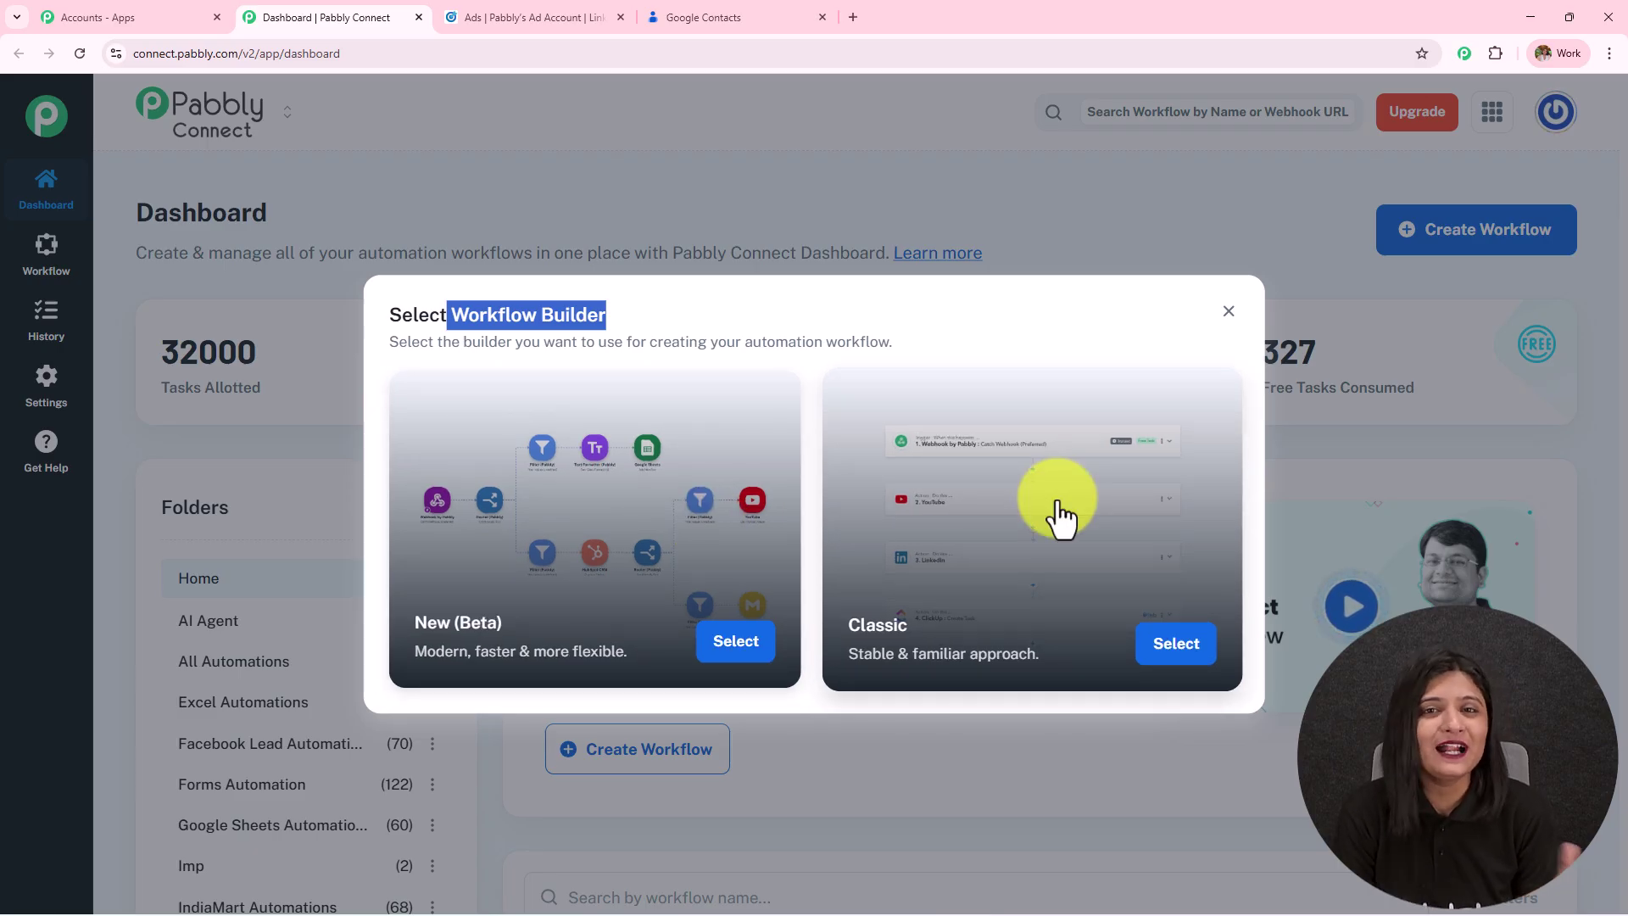
pyautogui.click(731, 646)
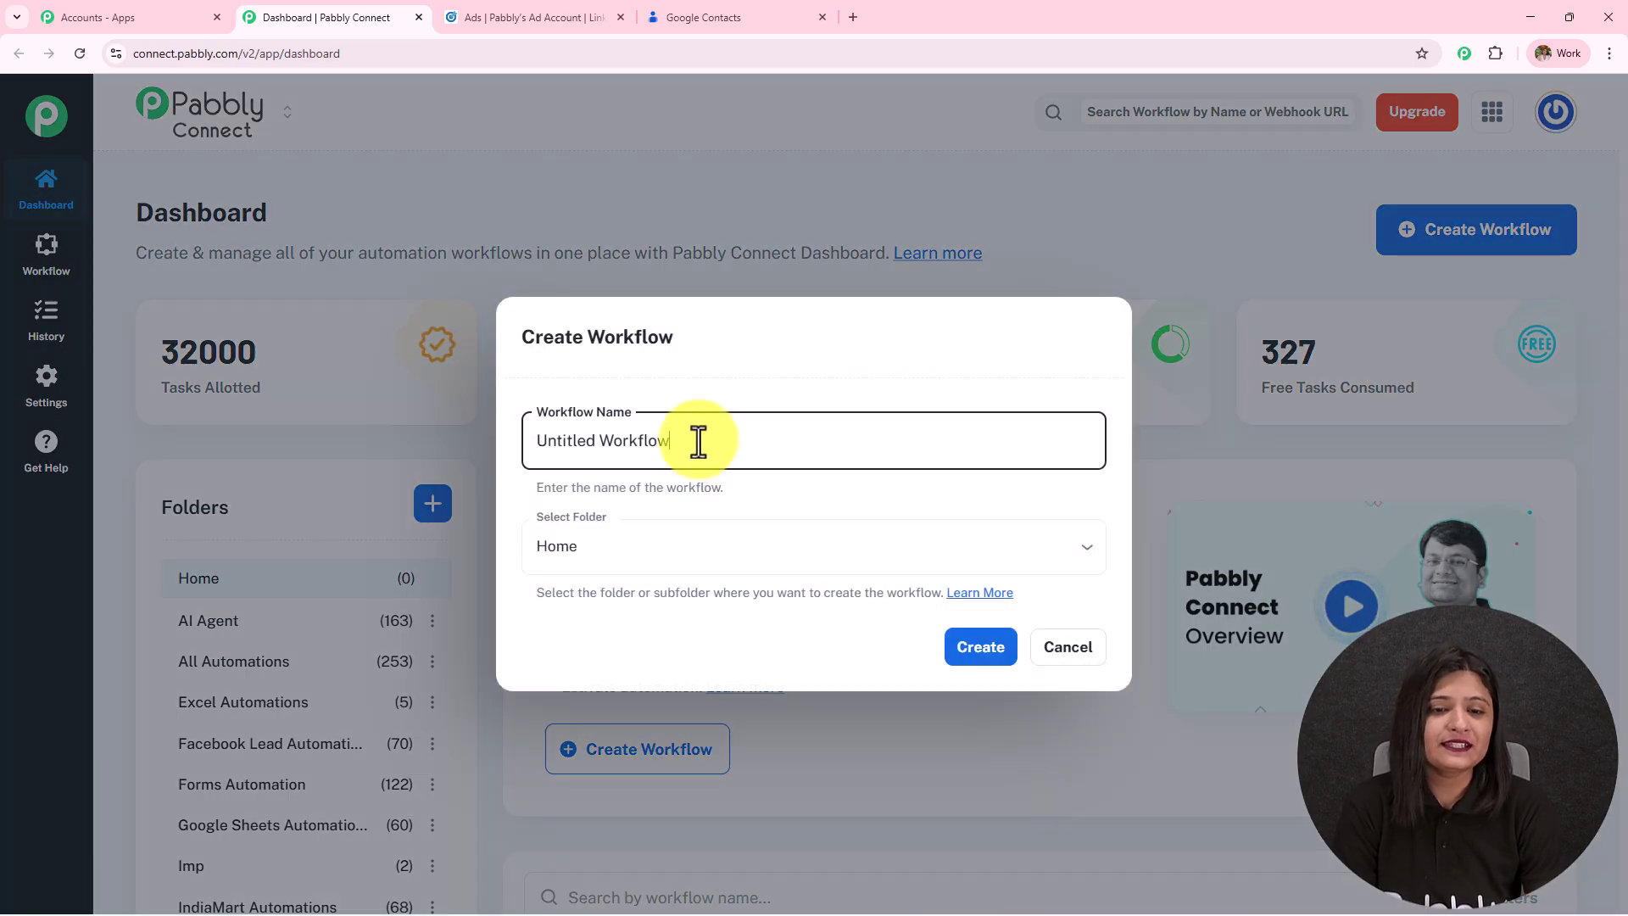
pyautogui.write('How to Automatically Save LinkedIn Leads to Google Contacts for Digital Marketing Agencies')
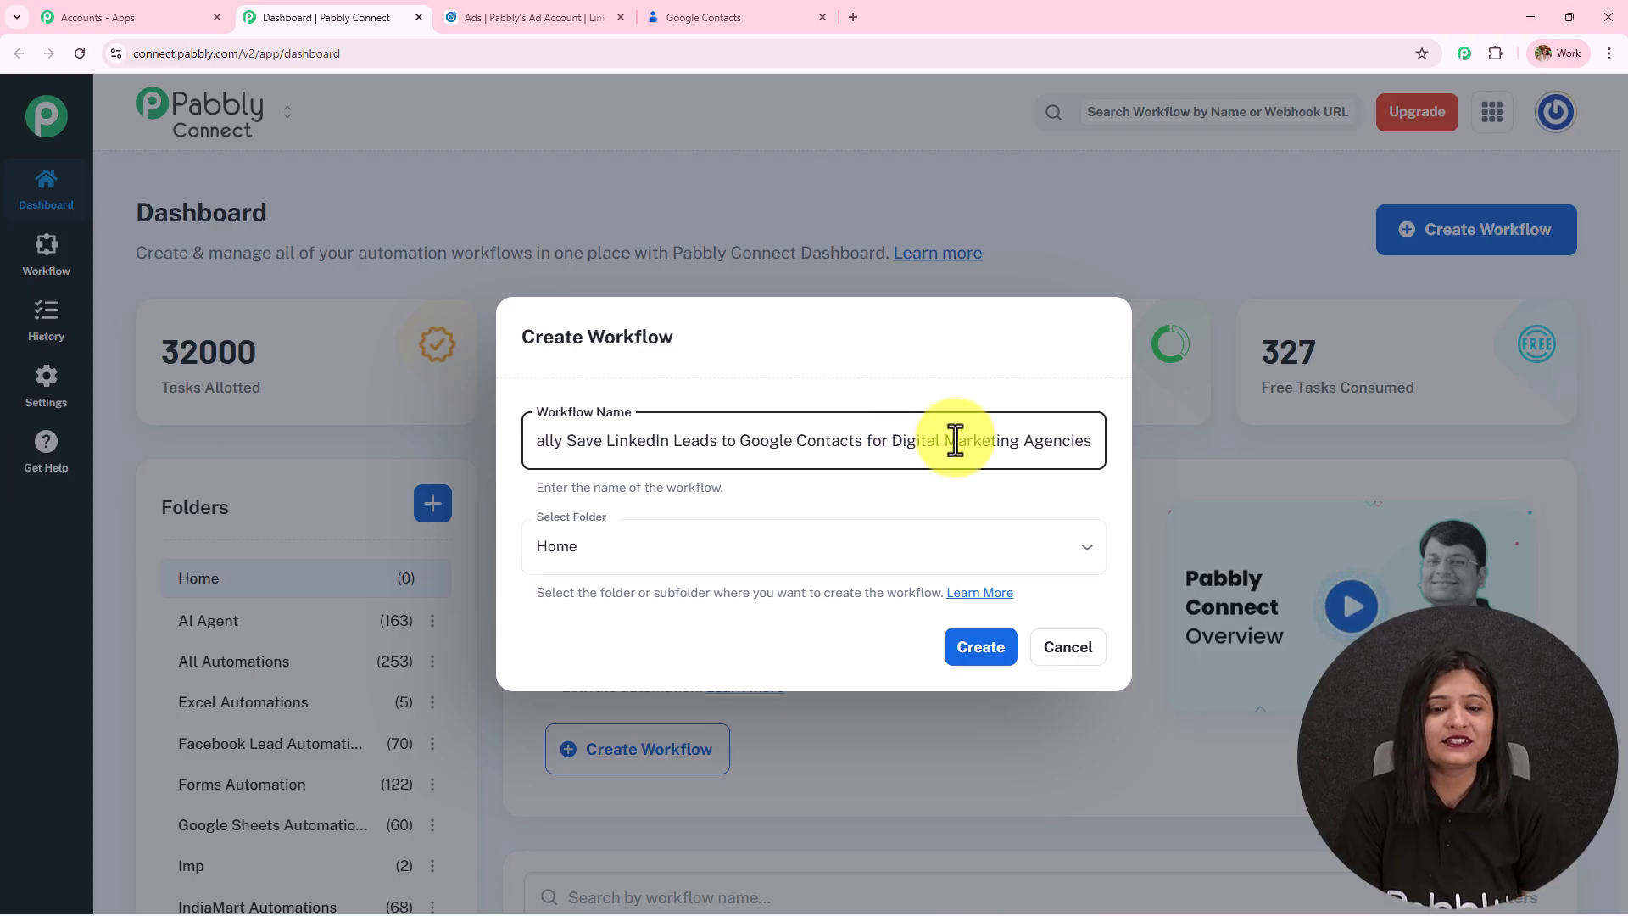
pyautogui.hotkey('ctrl', 'a')
pyautogui.moveTo(146, 460); pyautogui.dragTo(1101, 439)
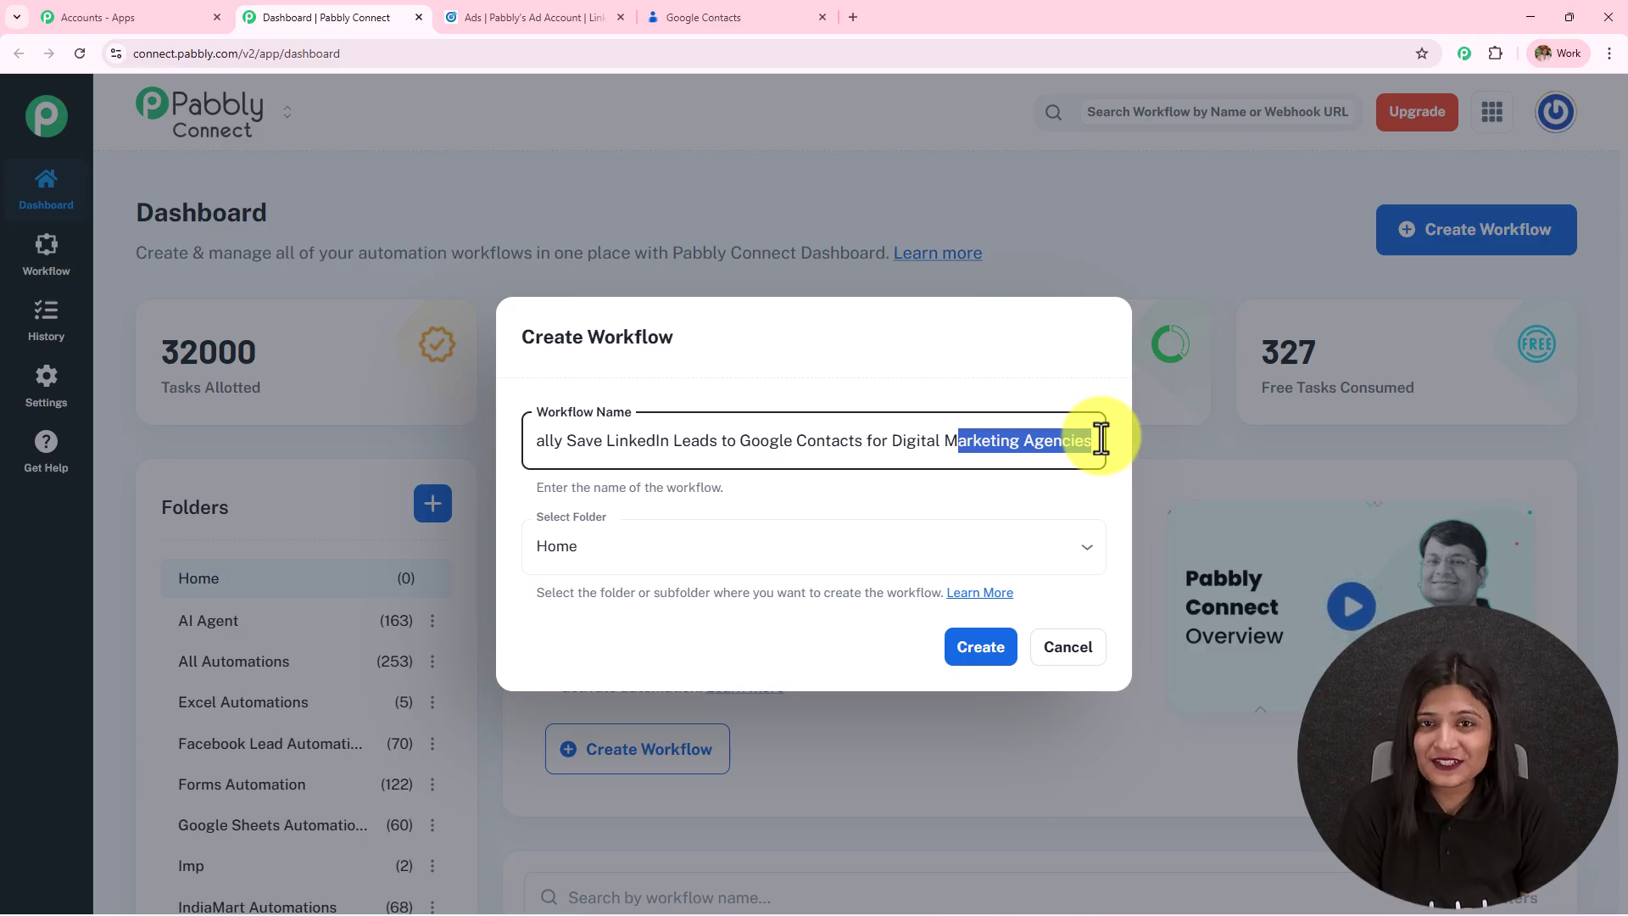
# Place the workflow in the Linkedin Automations folder and create it.
pyautogui.click(576, 550)
pyautogui.scroll(-5, 667, 466)
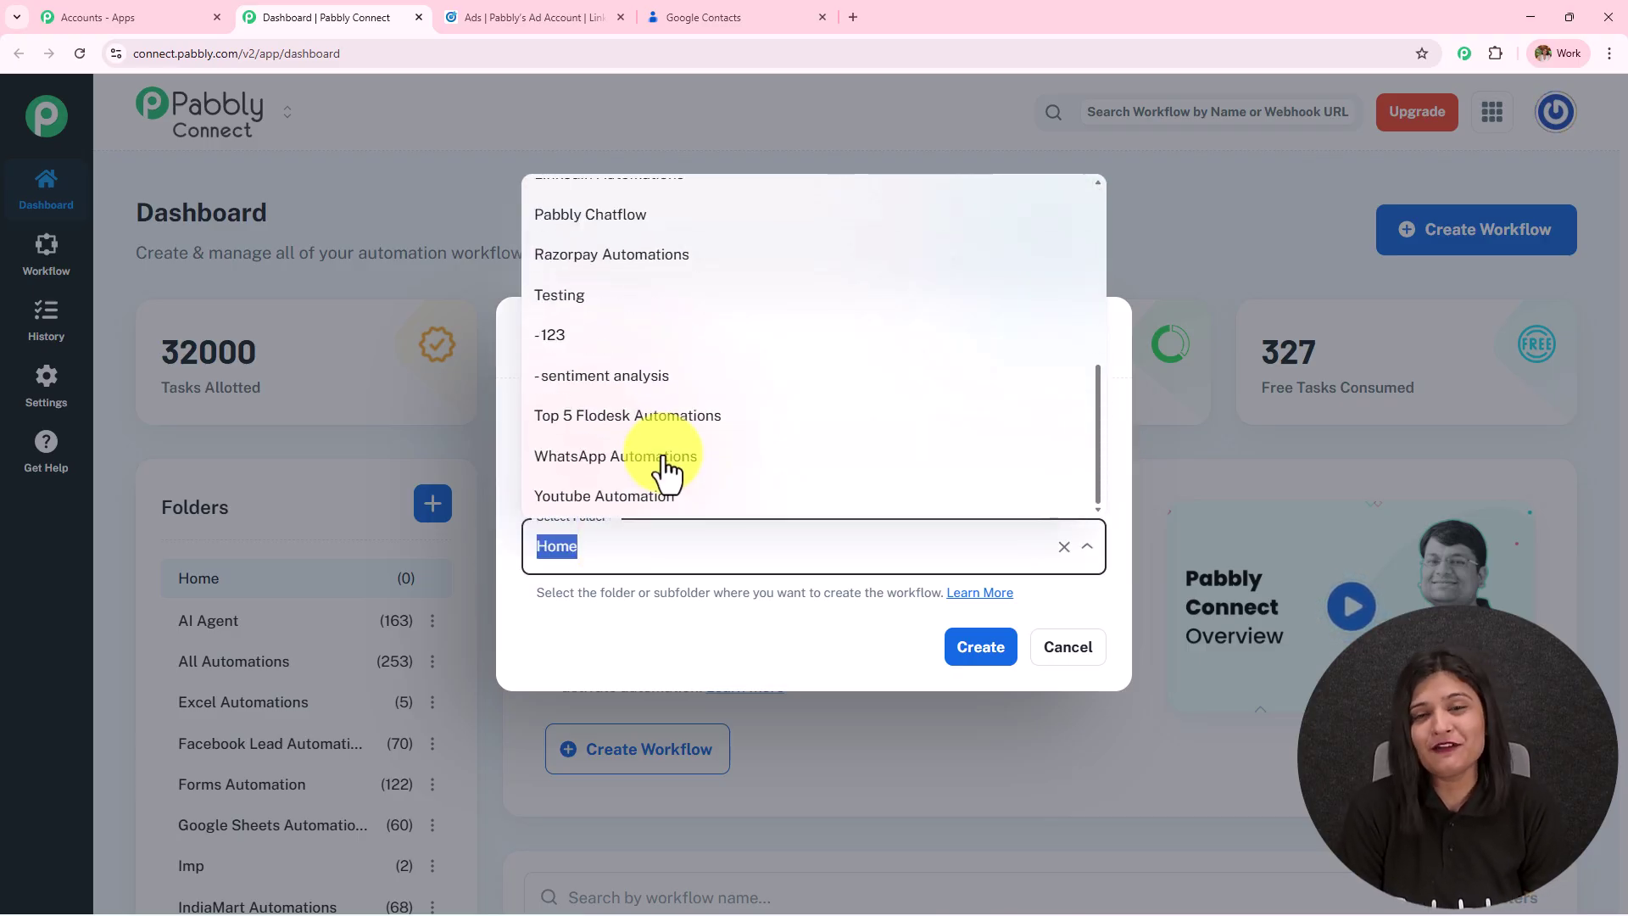
pyautogui.scroll(5, 667, 466)
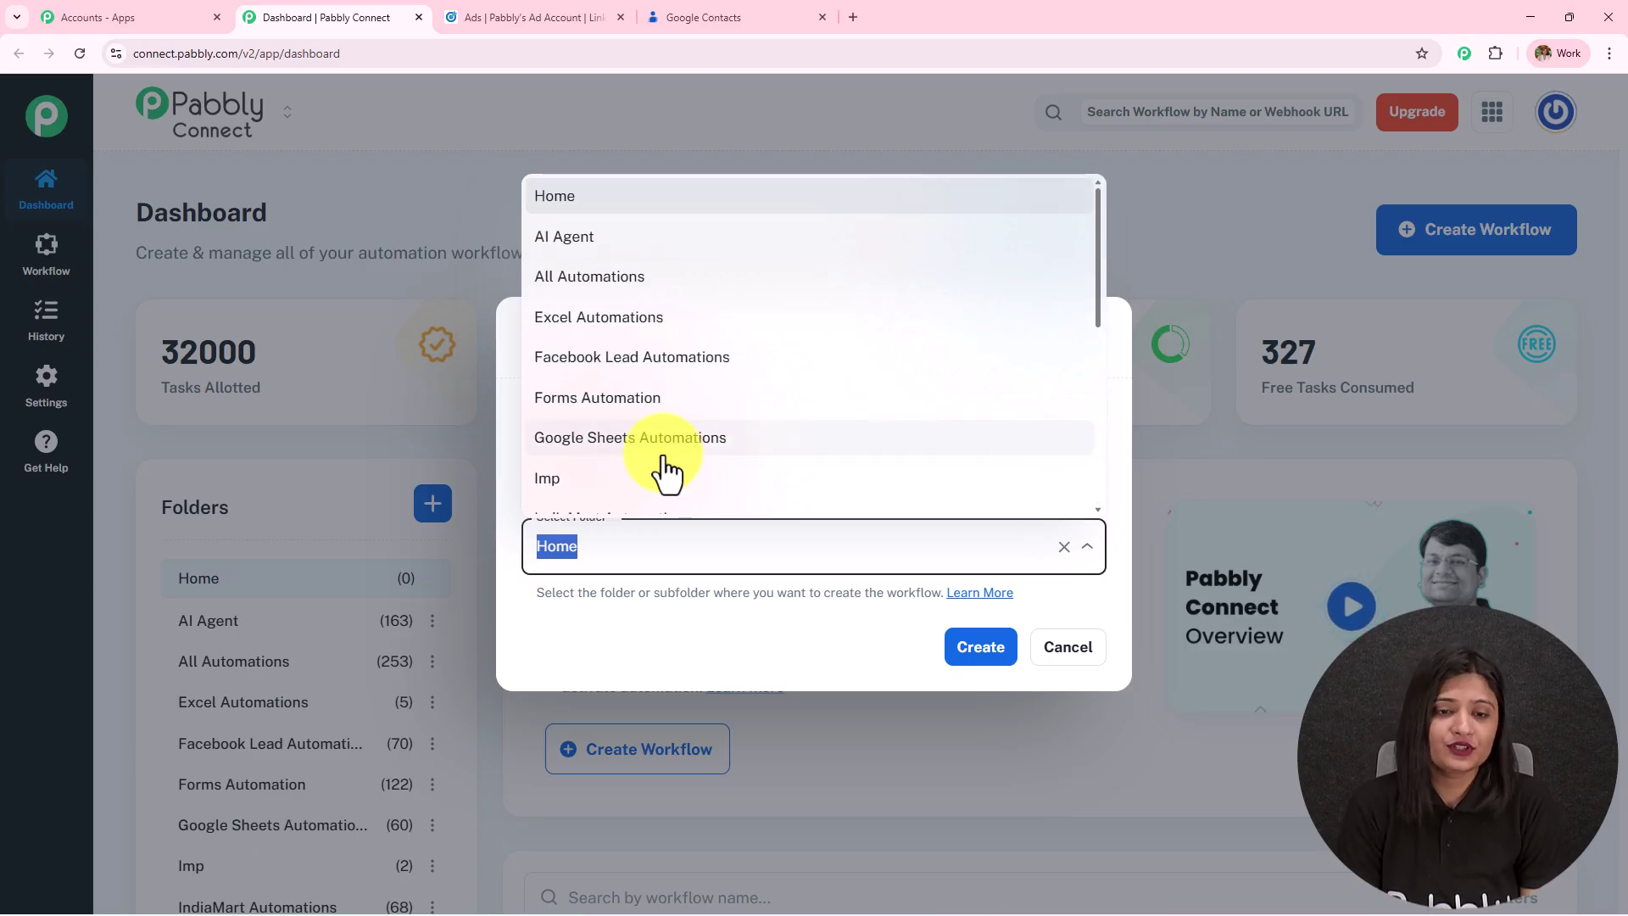
pyautogui.scroll(-2, 668, 467)
pyautogui.scroll(-1, 667, 472)
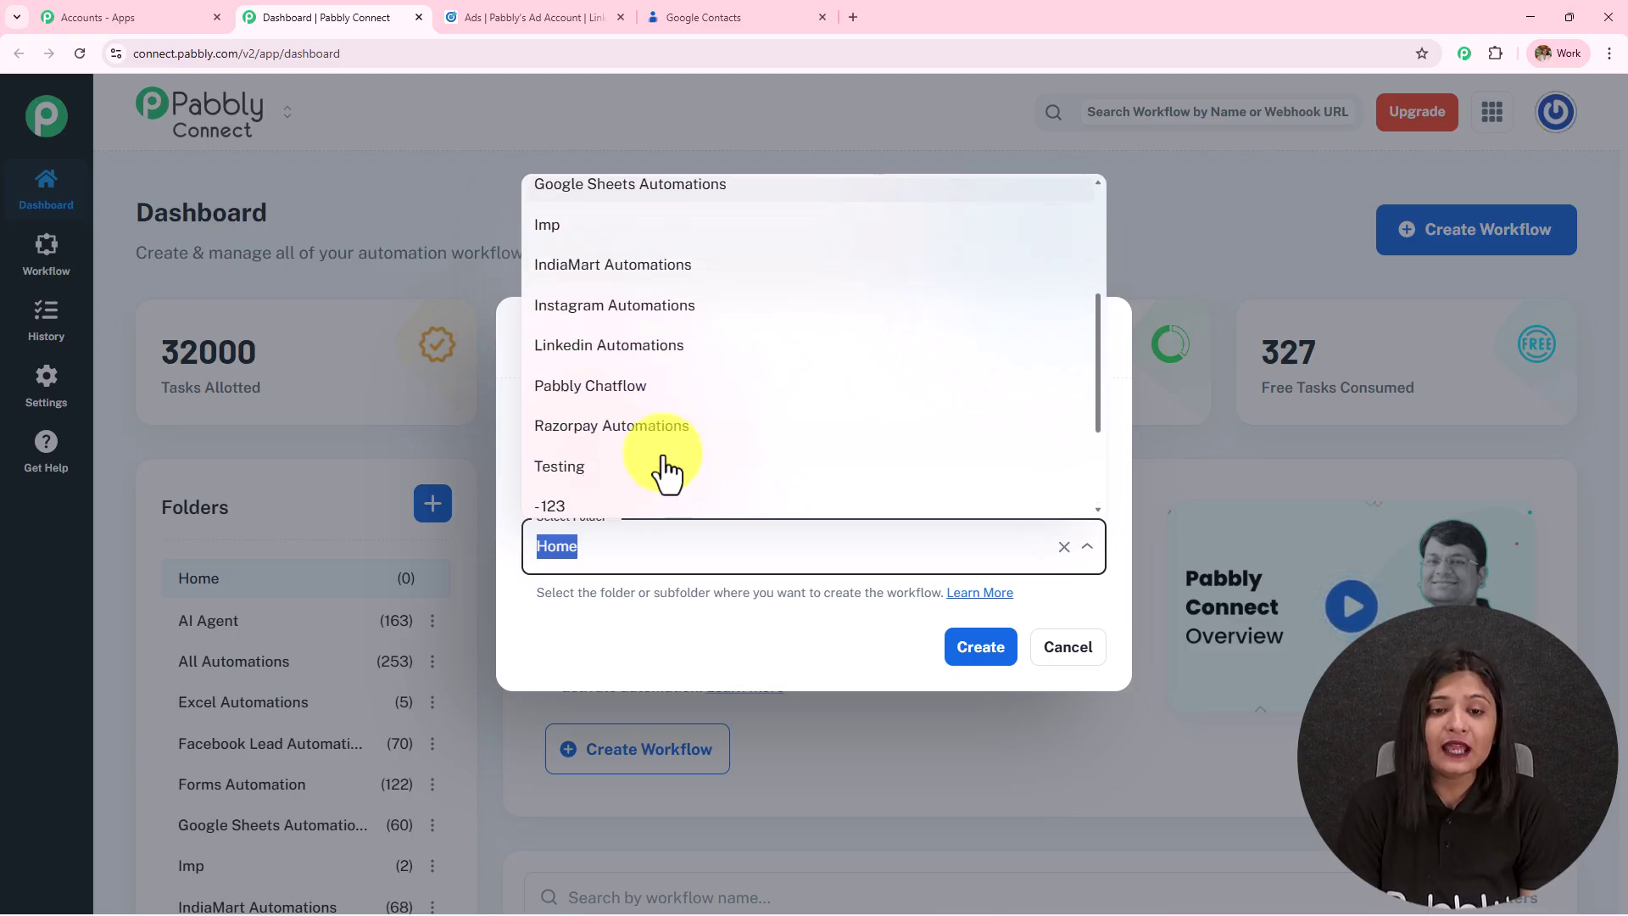
pyautogui.click(629, 351)
pyautogui.click(980, 649)
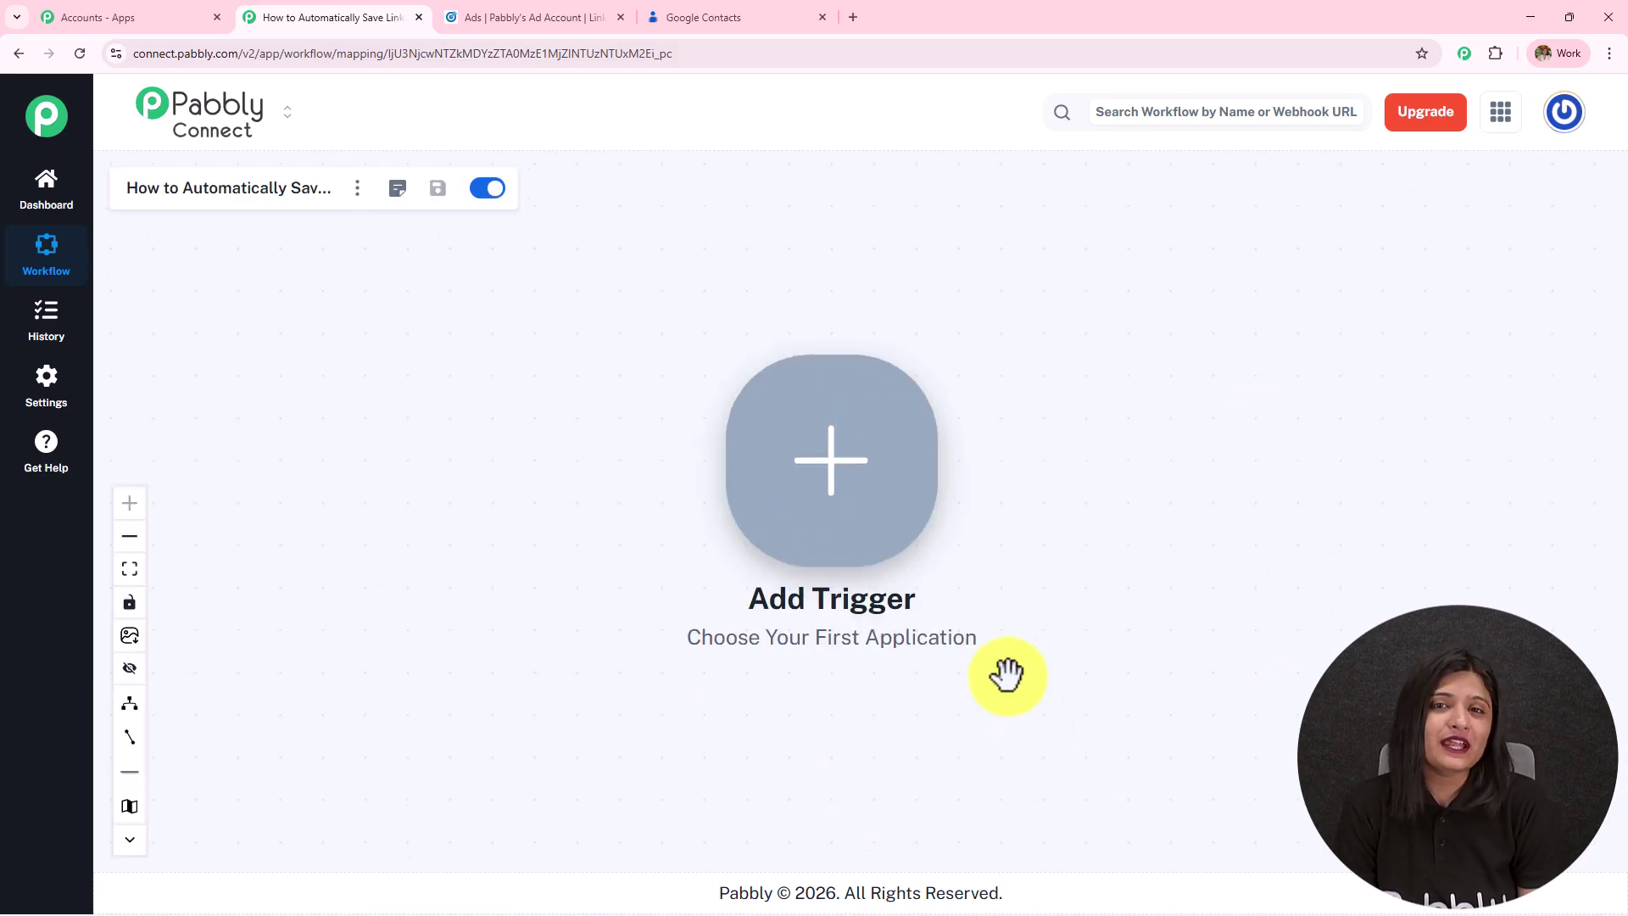
pyautogui.moveTo(1102, 596); pyautogui.dragTo(818, 555)
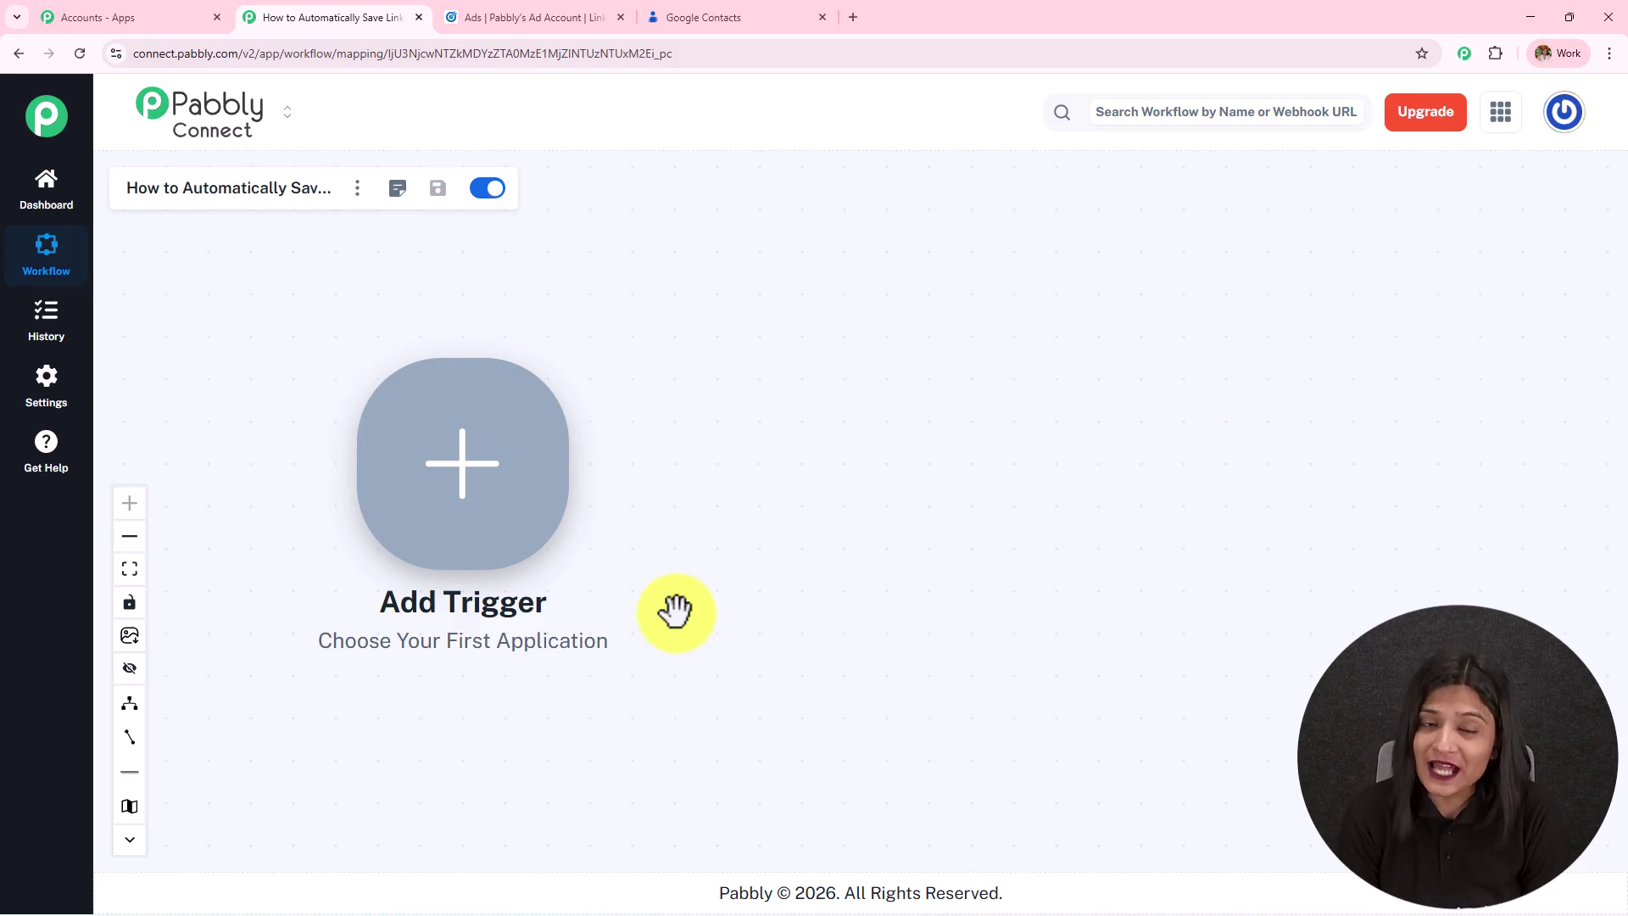
# Set the trigger to LinkedIn's Lead Notifications event and save it.
pyautogui.click(546, 512)
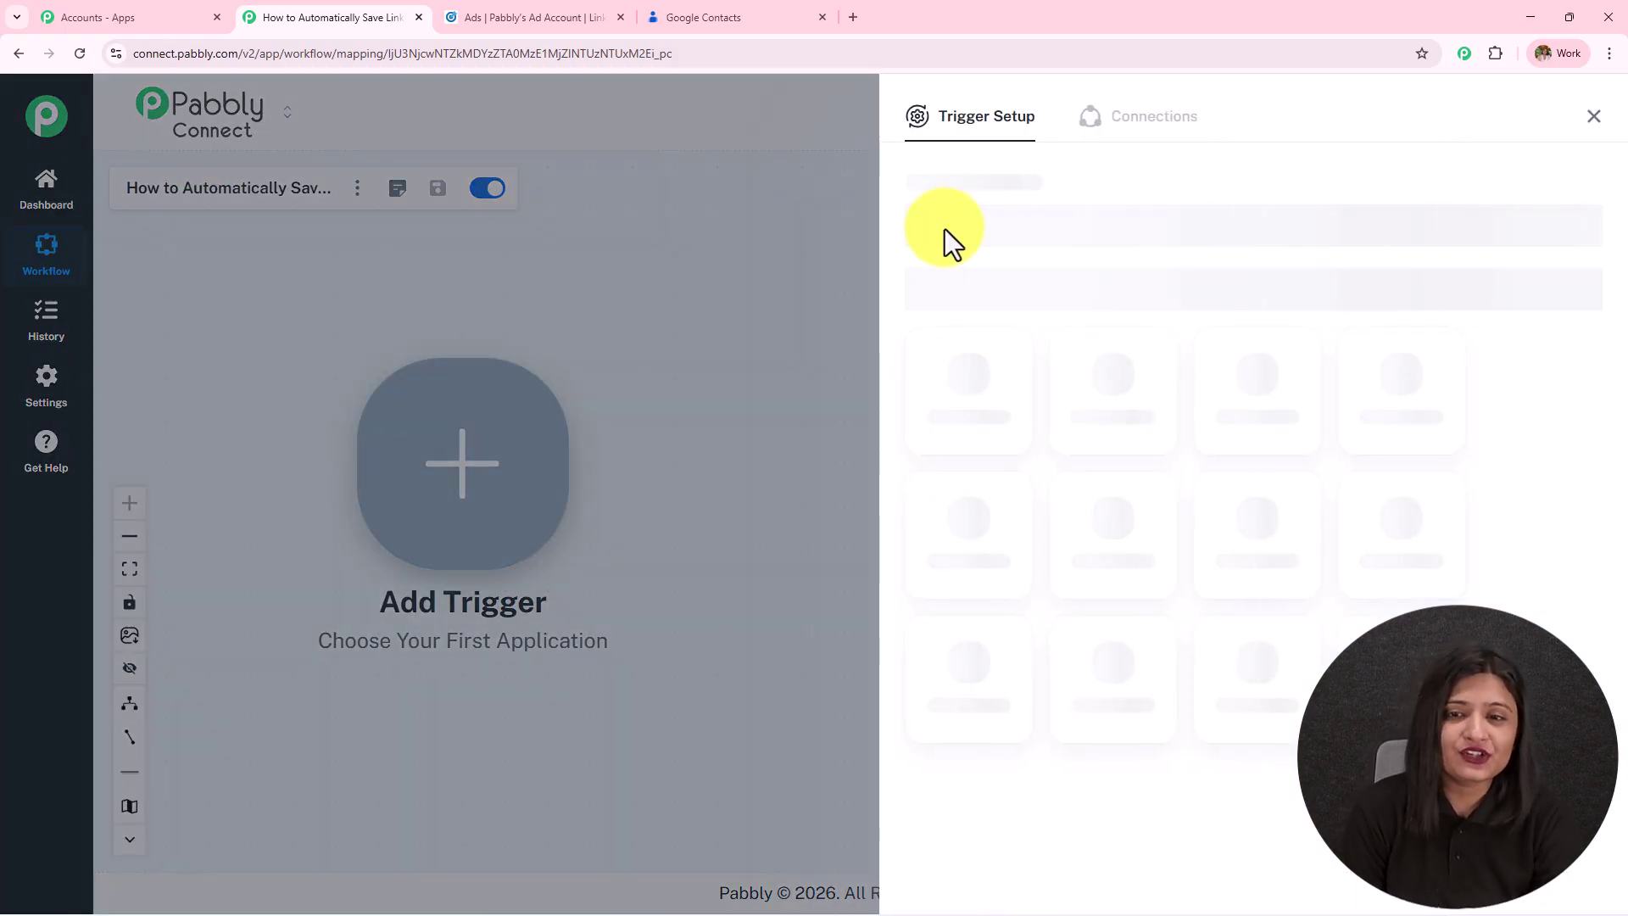
pyautogui.click(945, 227)
pyautogui.write('Linkedin')
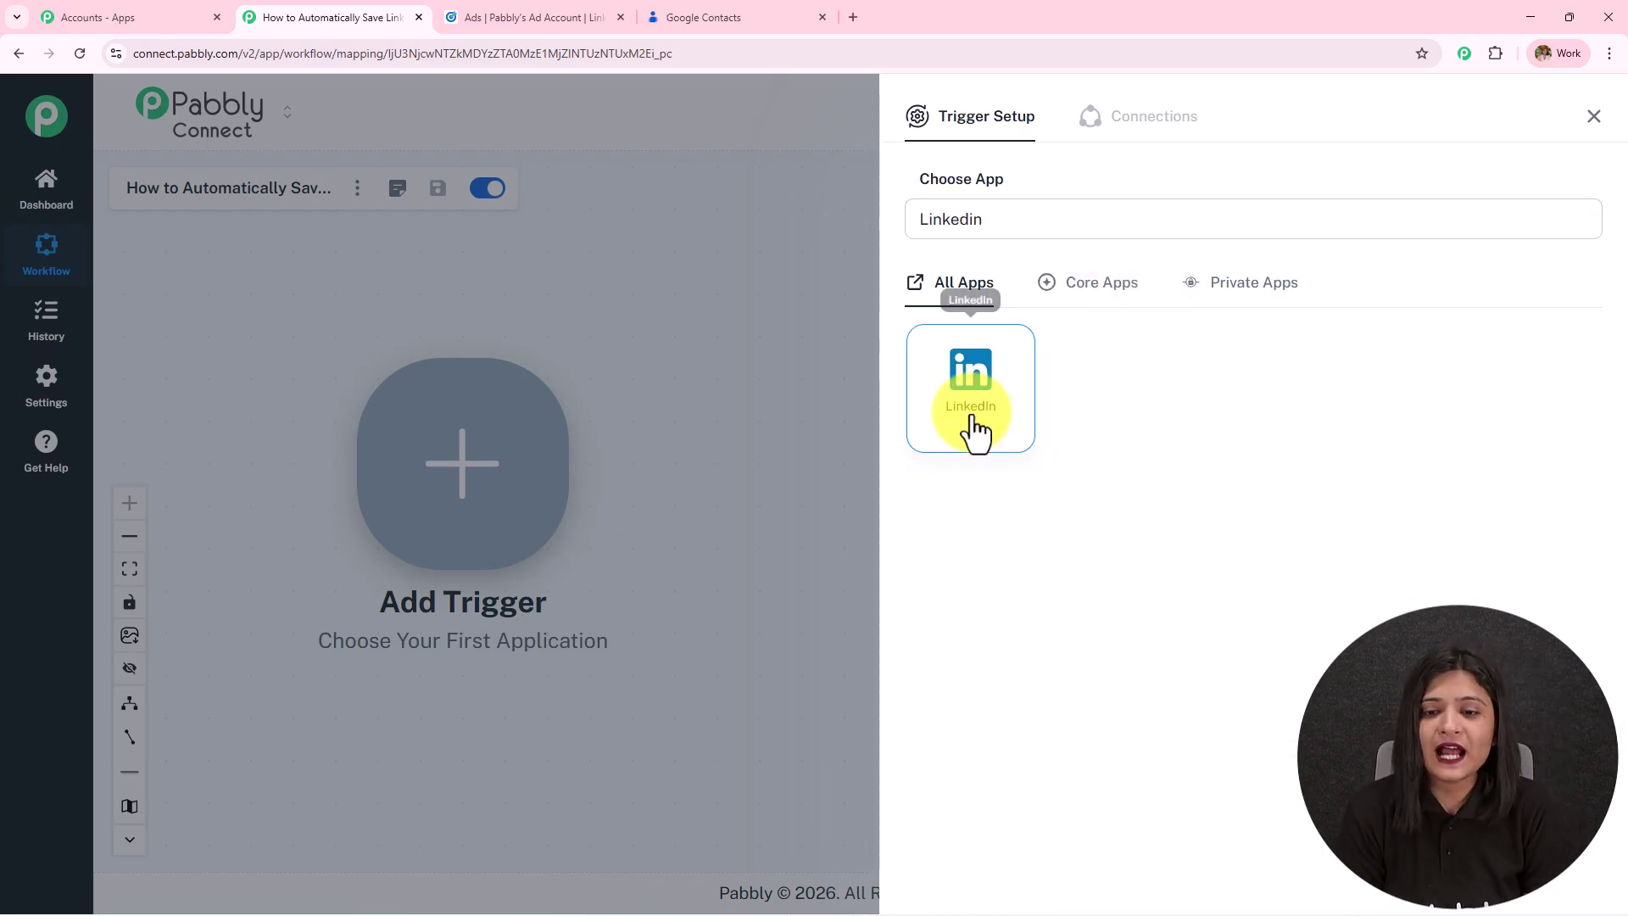
pyautogui.click(971, 424)
pyautogui.click(974, 320)
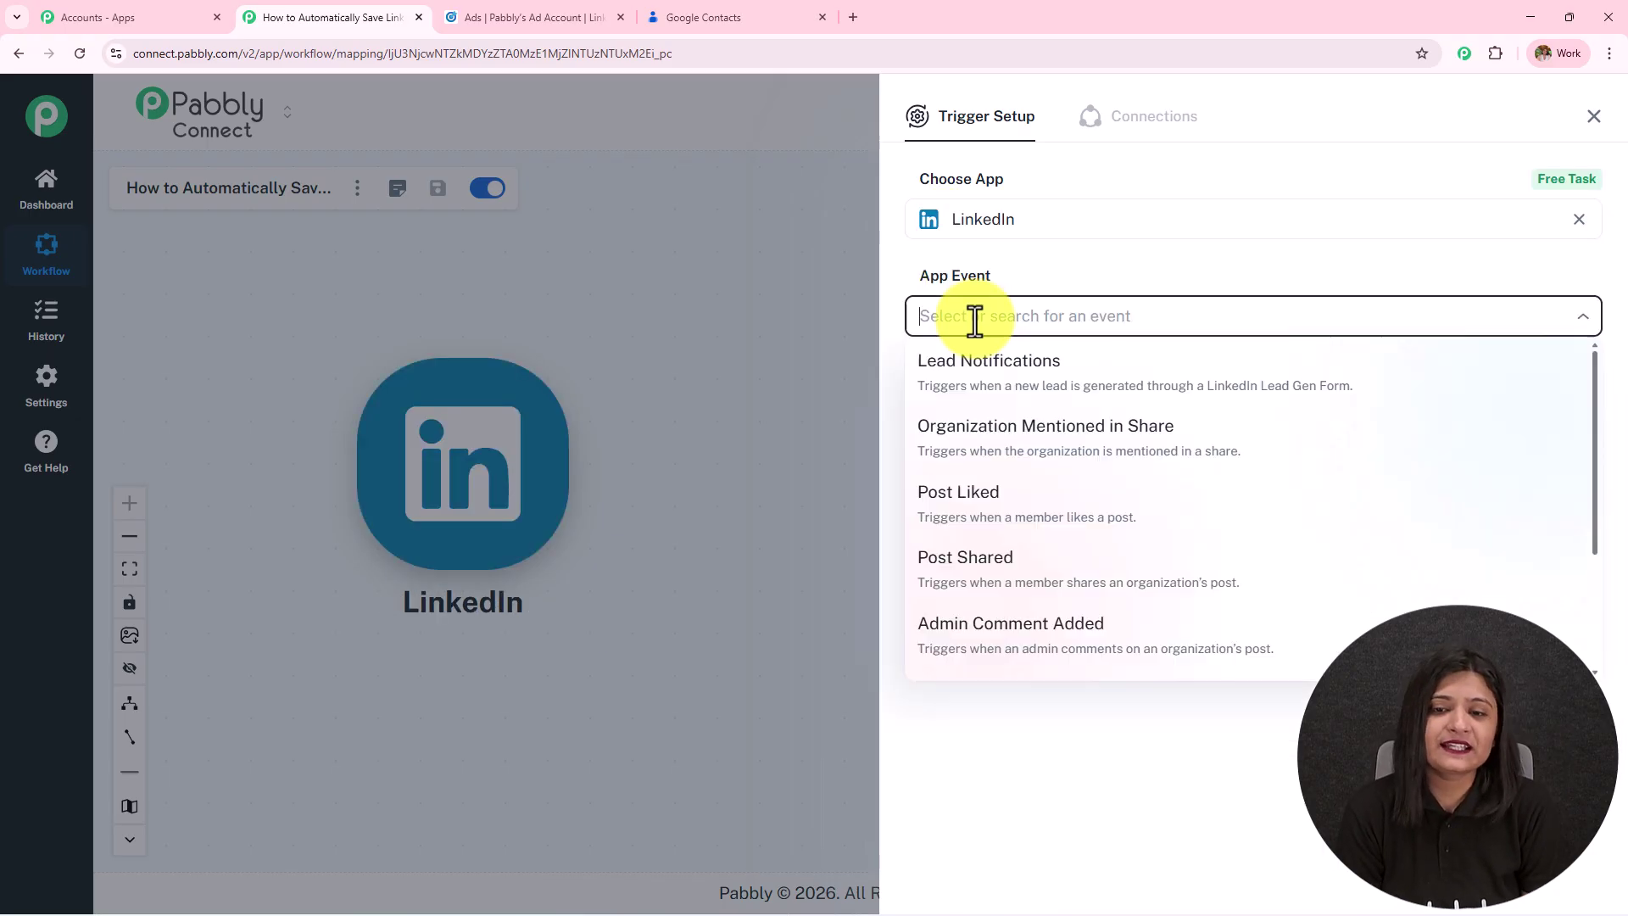
pyautogui.click(999, 379)
pyautogui.click(991, 382)
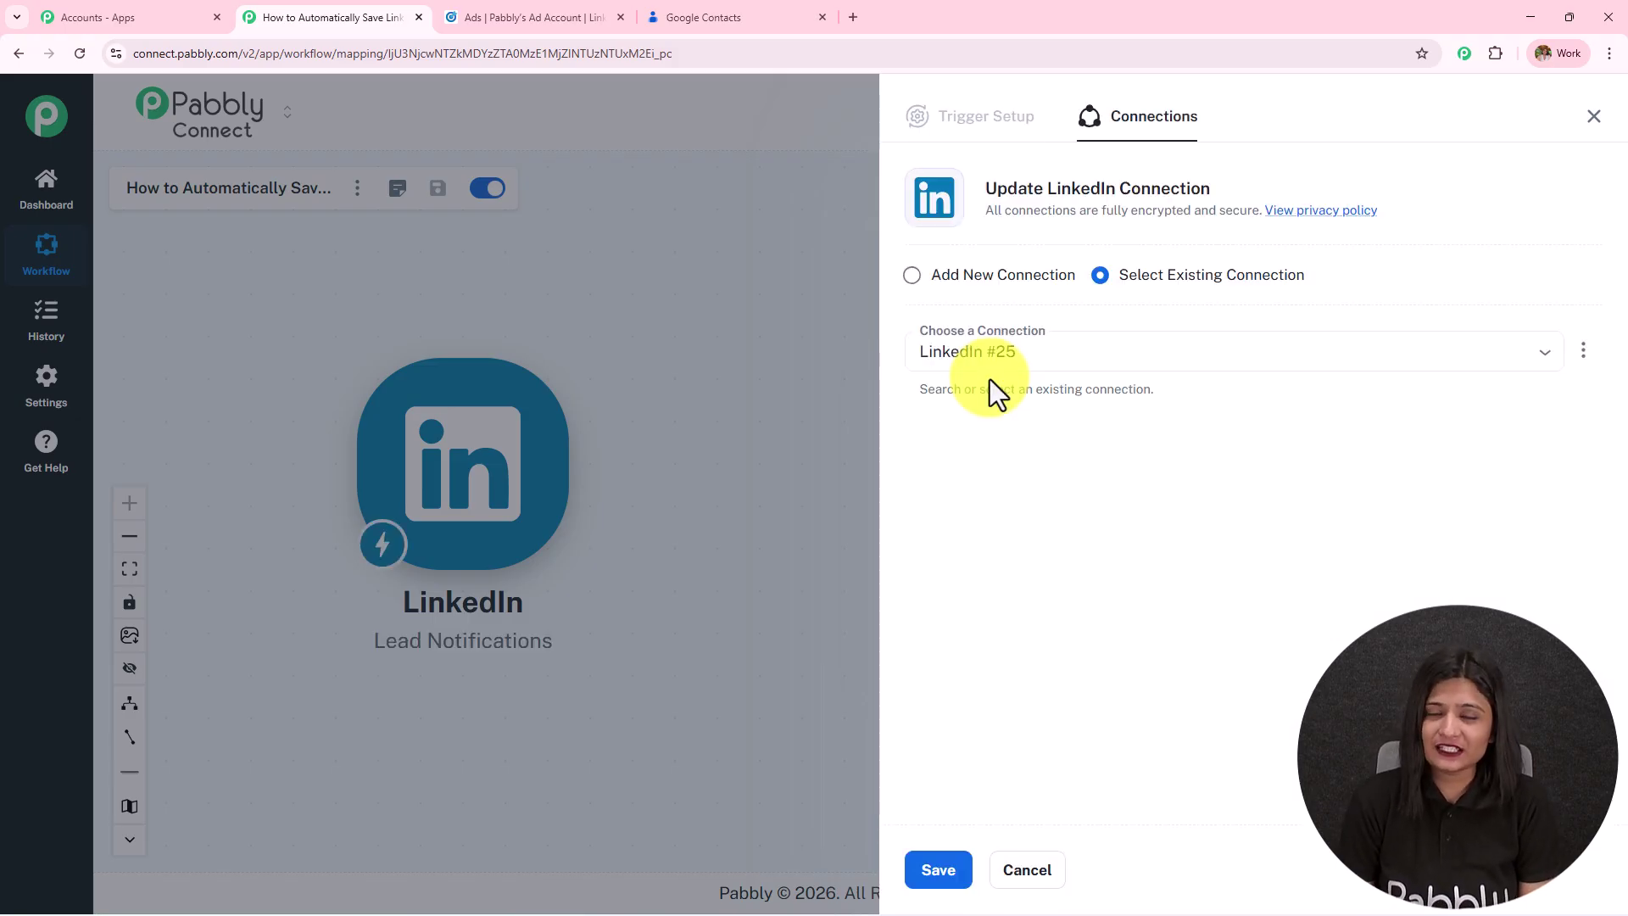
# Connect the trigger using the existing LinkedIn connection instead of authorizing a new one.
pyautogui.click(915, 276)
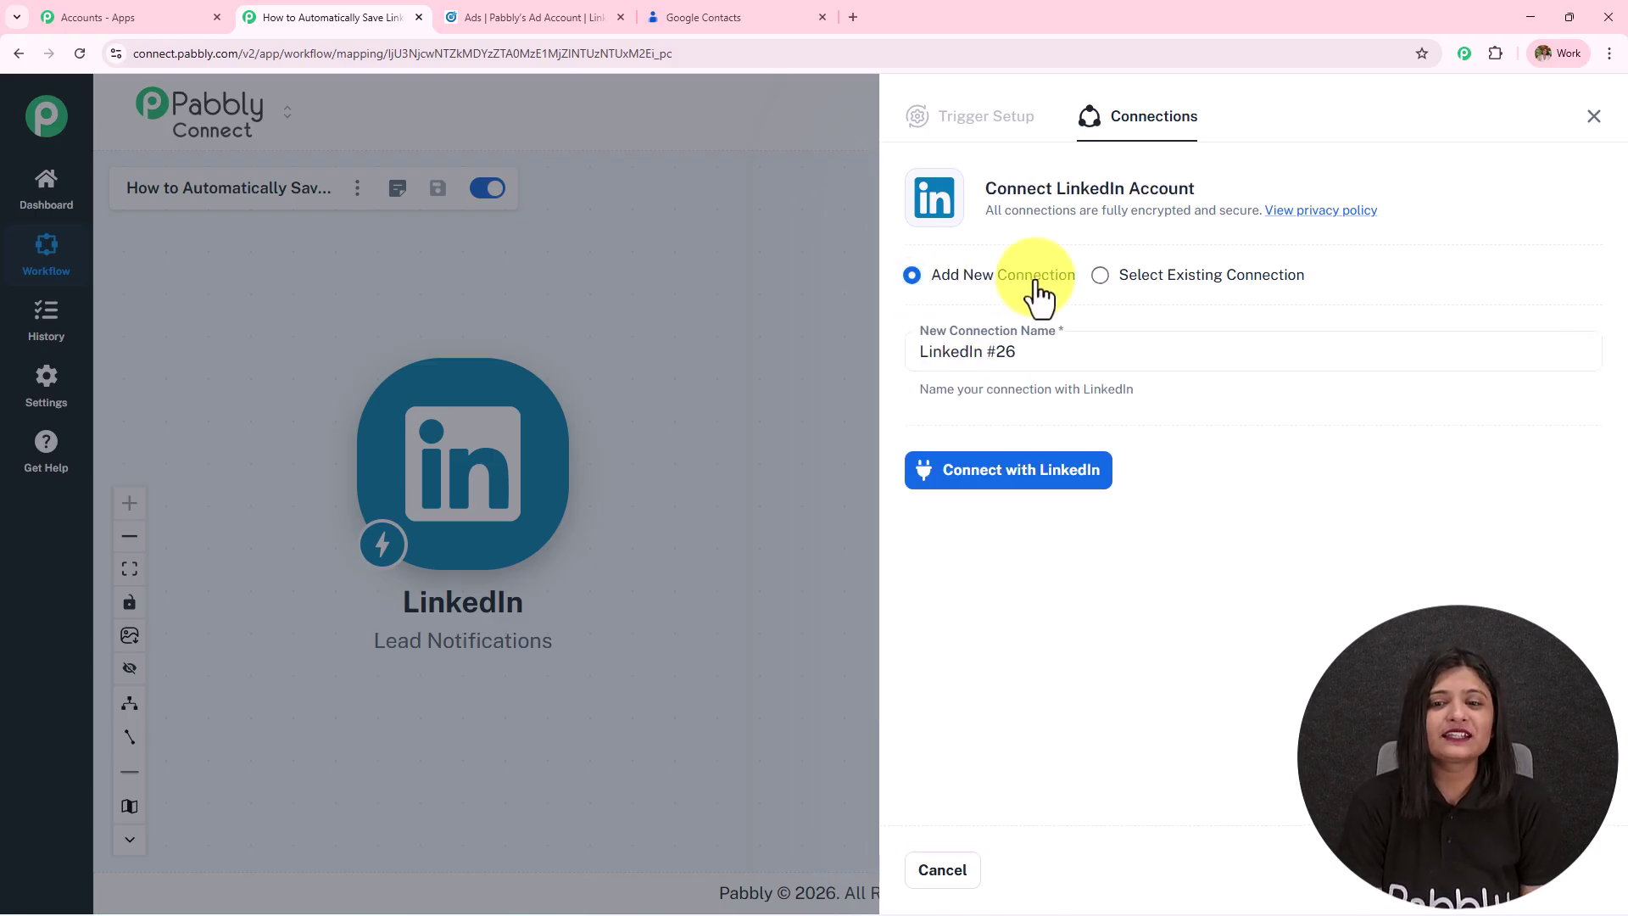
pyautogui.click(1000, 491)
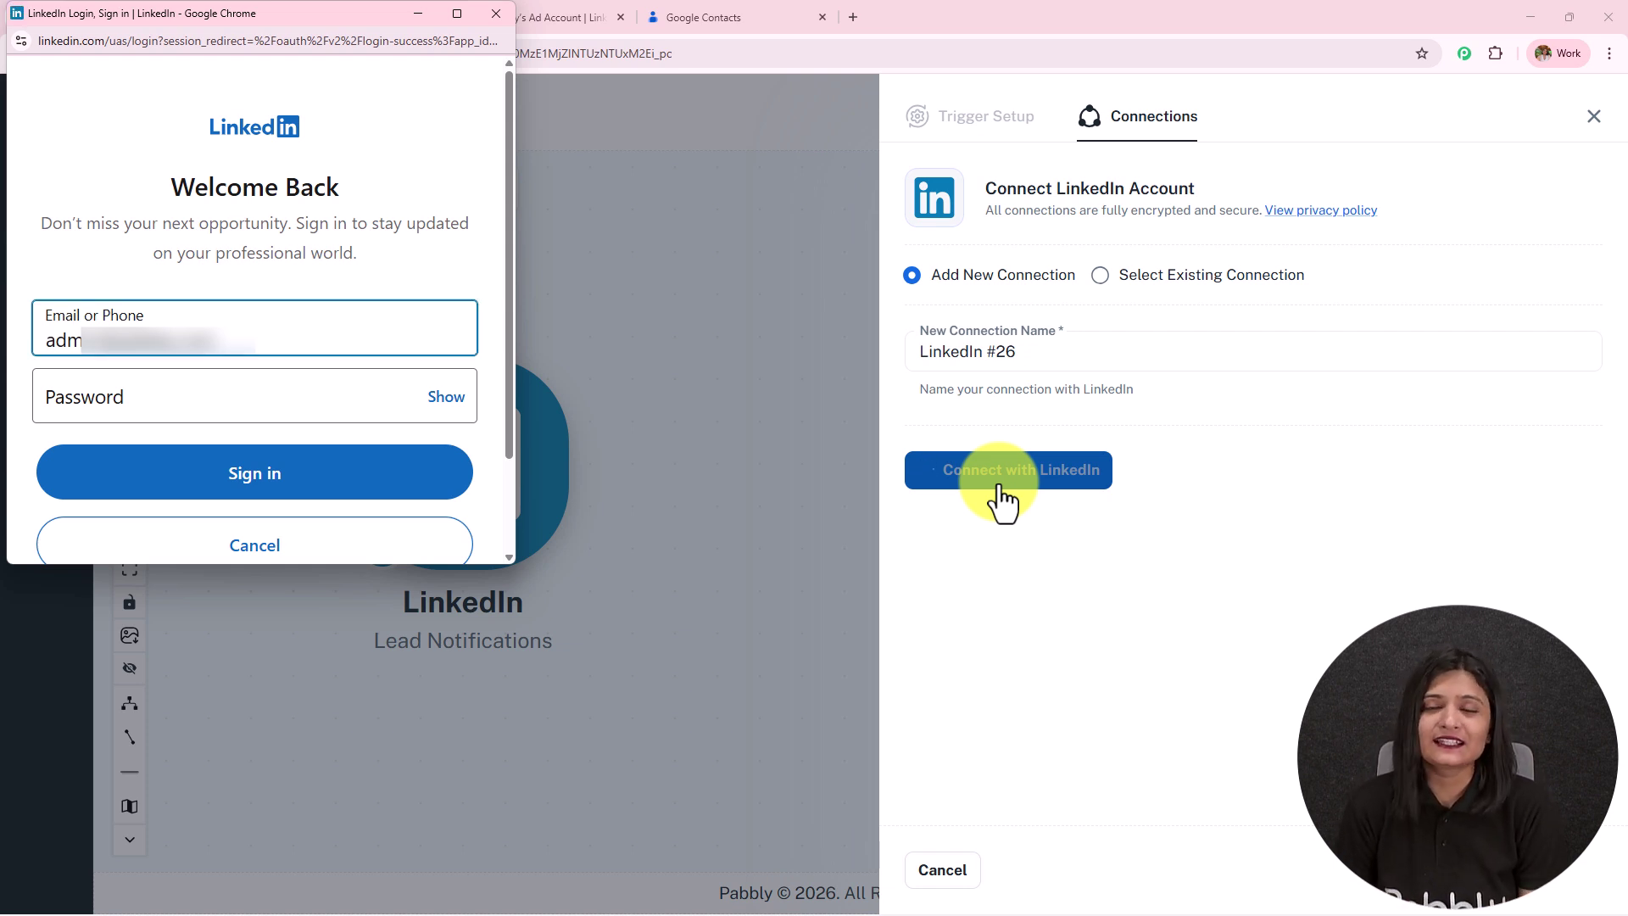
pyautogui.click(496, 14)
pyautogui.click(1102, 275)
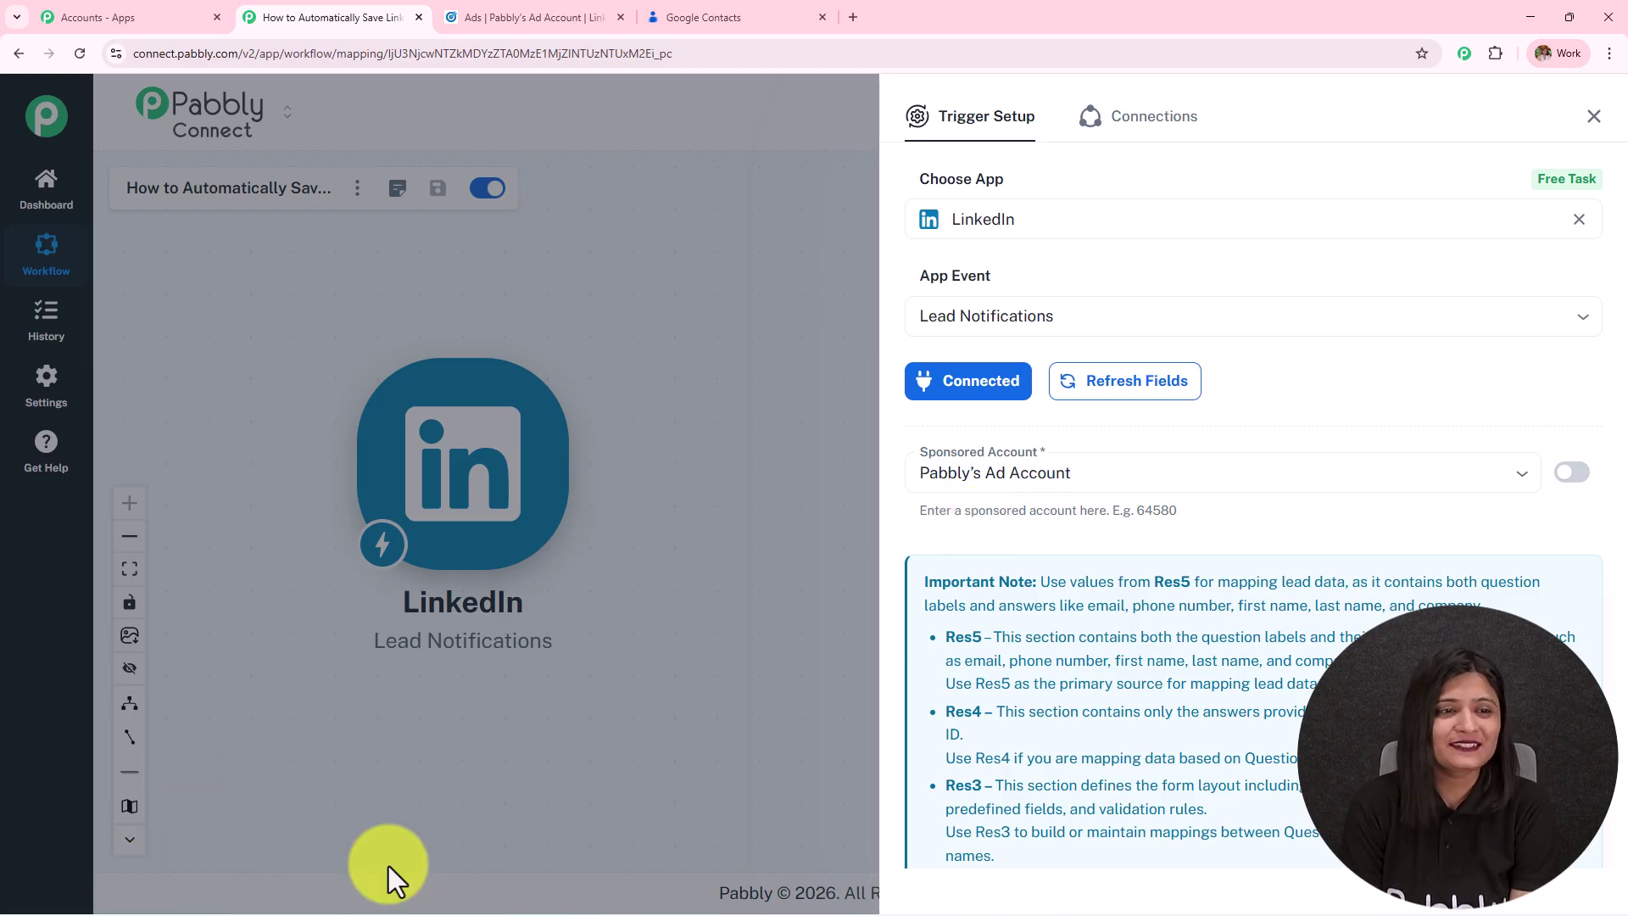
pyautogui.click(1068, 483)
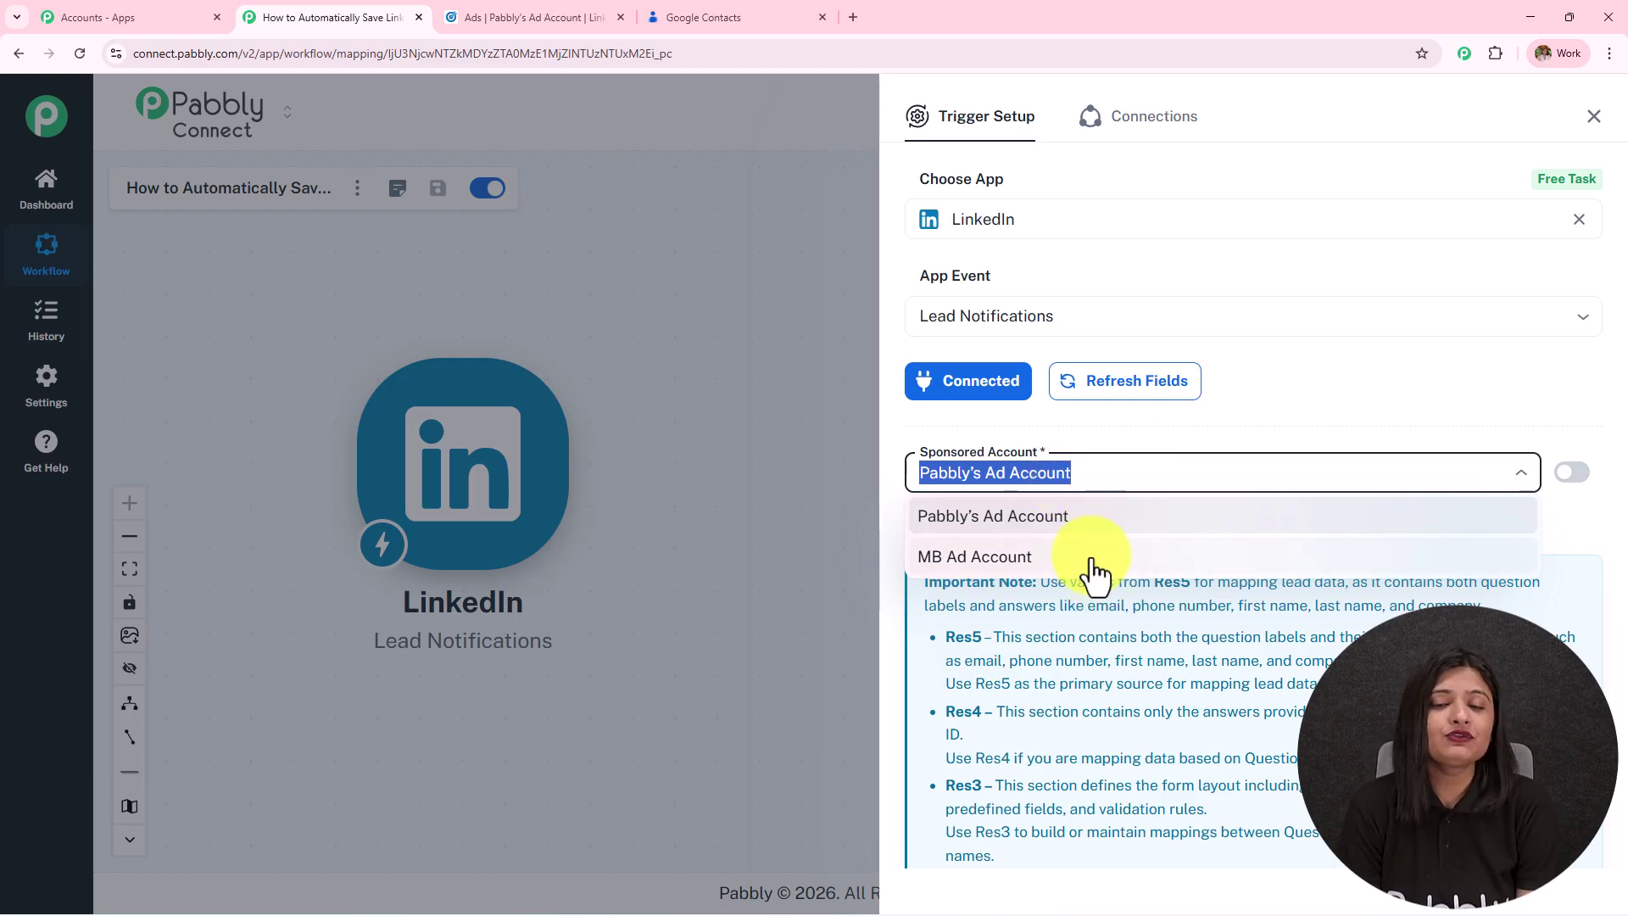
pyautogui.click(490, 19)
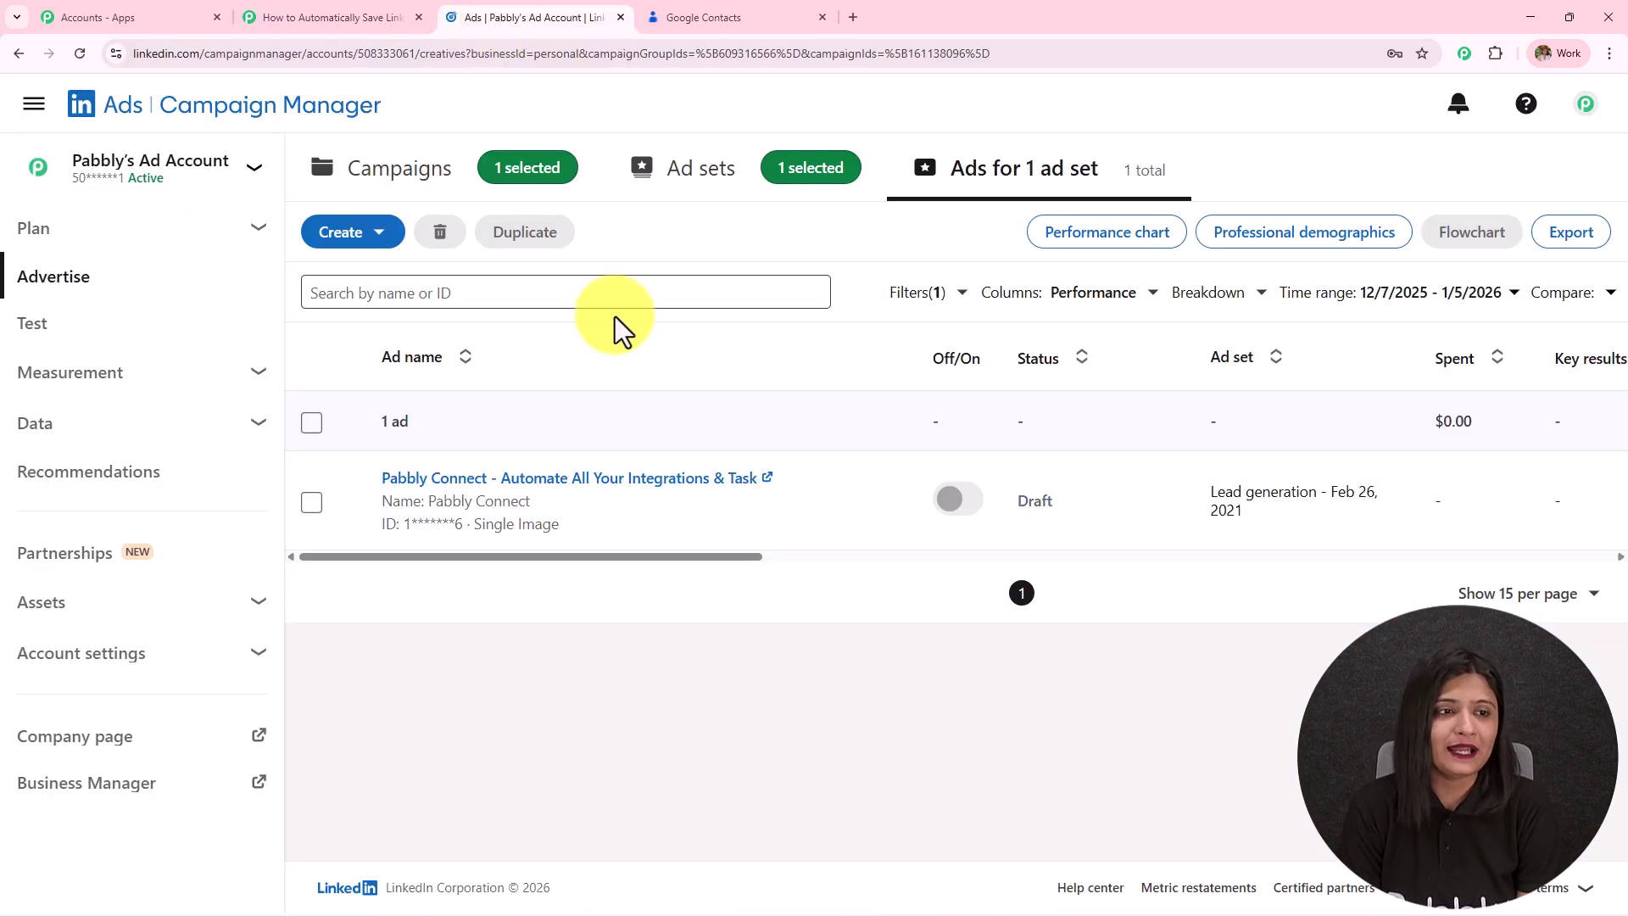
pyautogui.click(243, 191)
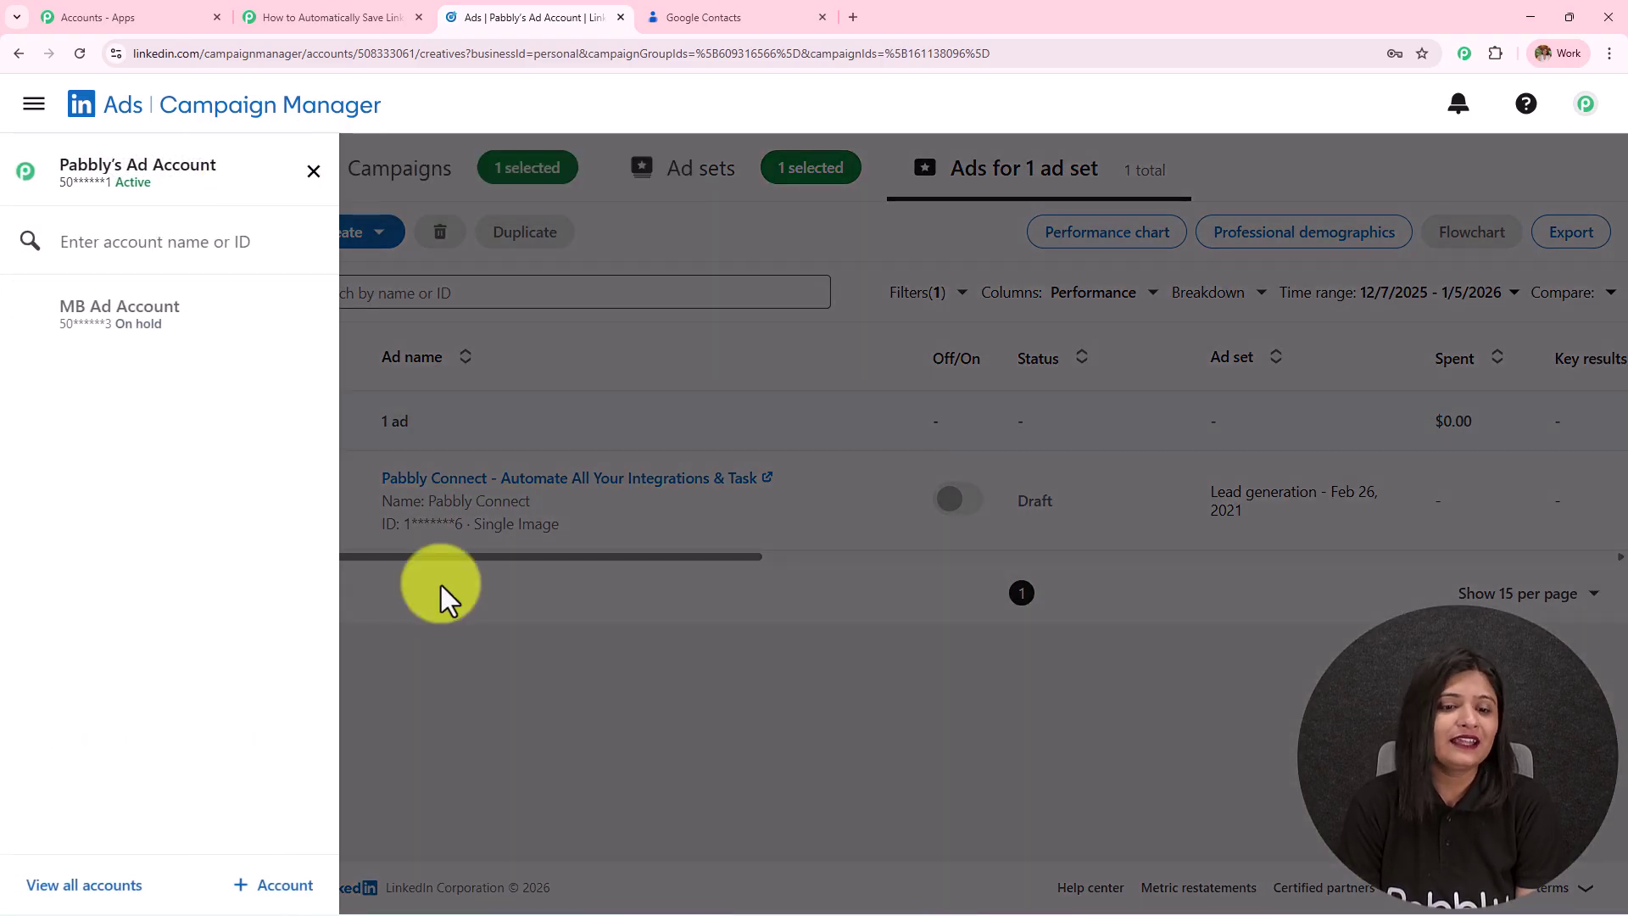
pyautogui.click(585, 760)
pyautogui.click(353, 15)
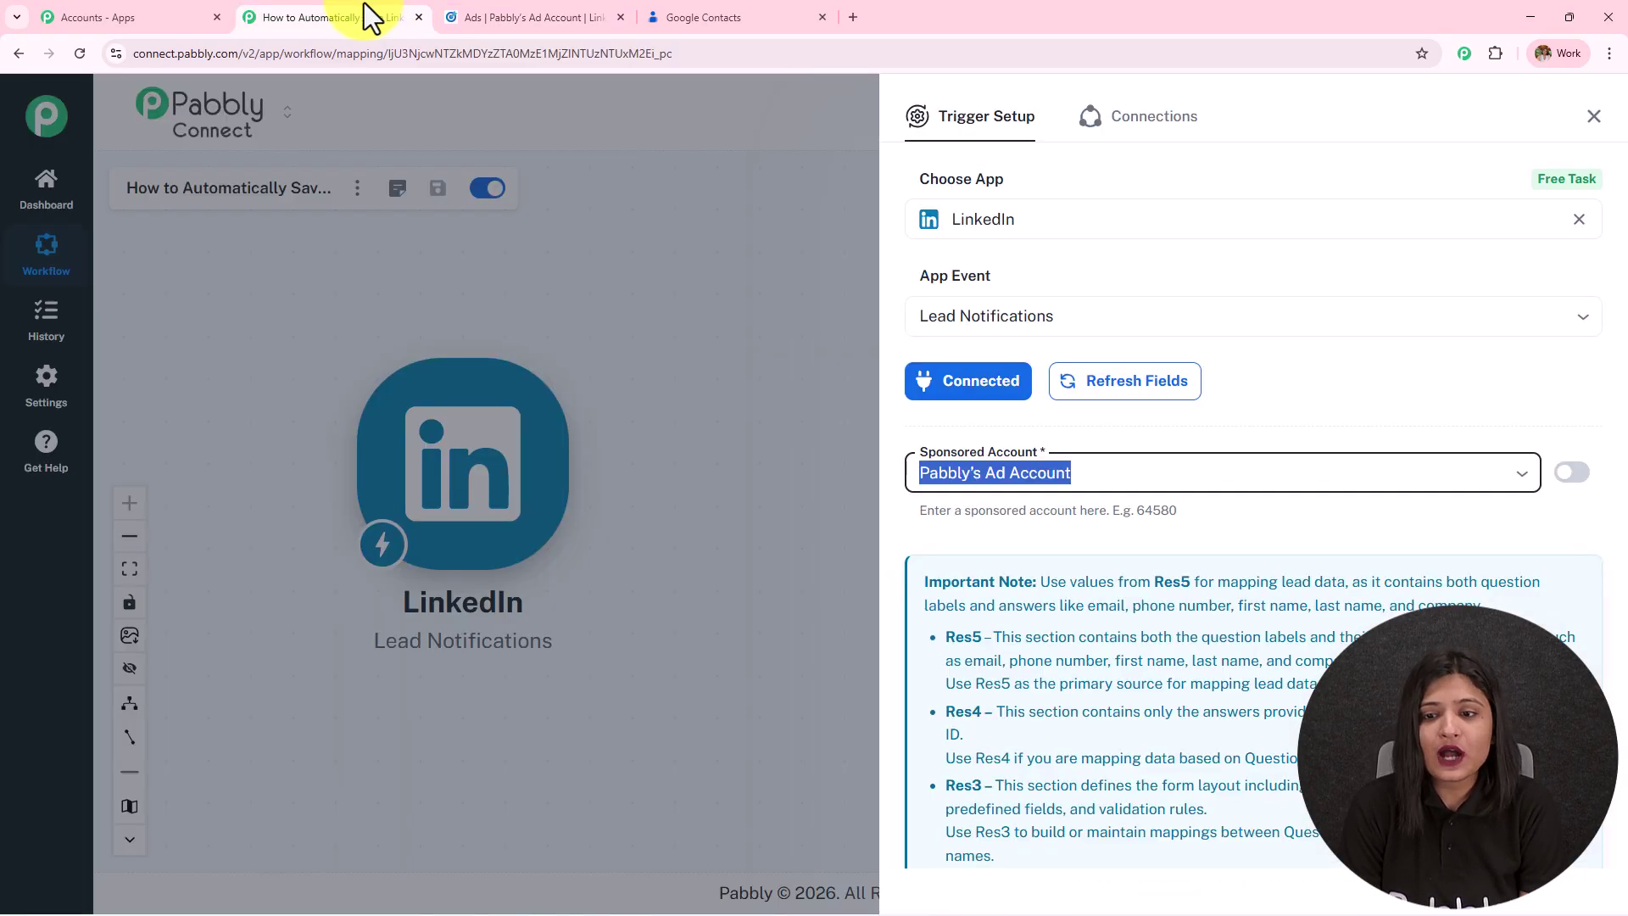
pyautogui.click(1107, 488)
pyautogui.click(1077, 526)
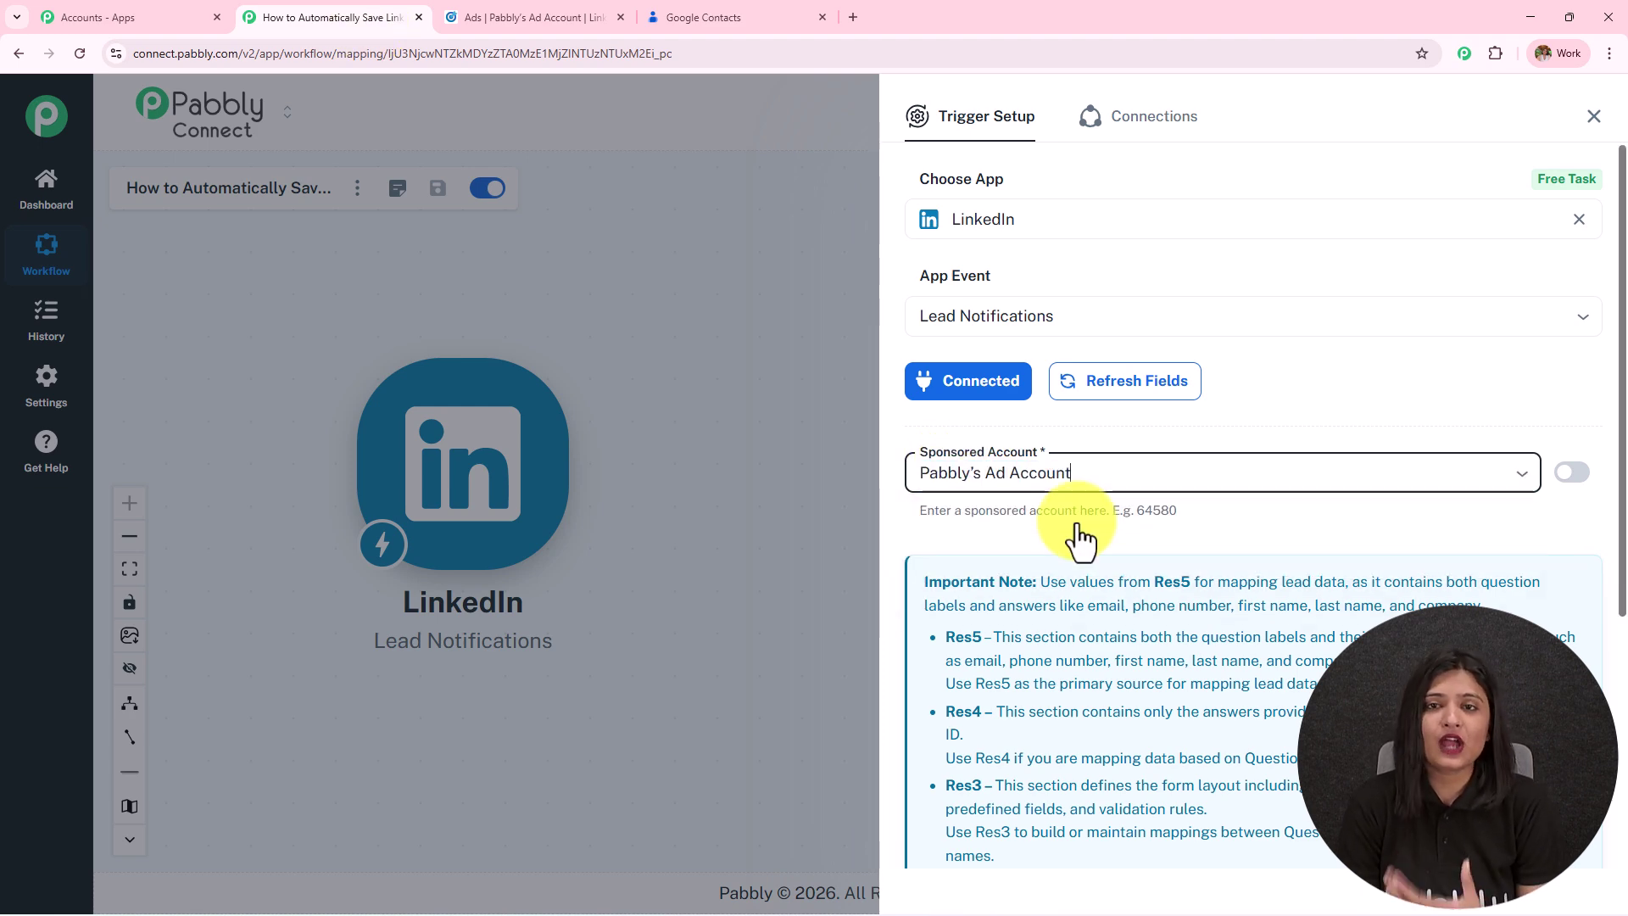
pyautogui.scroll(-5, 1075, 522)
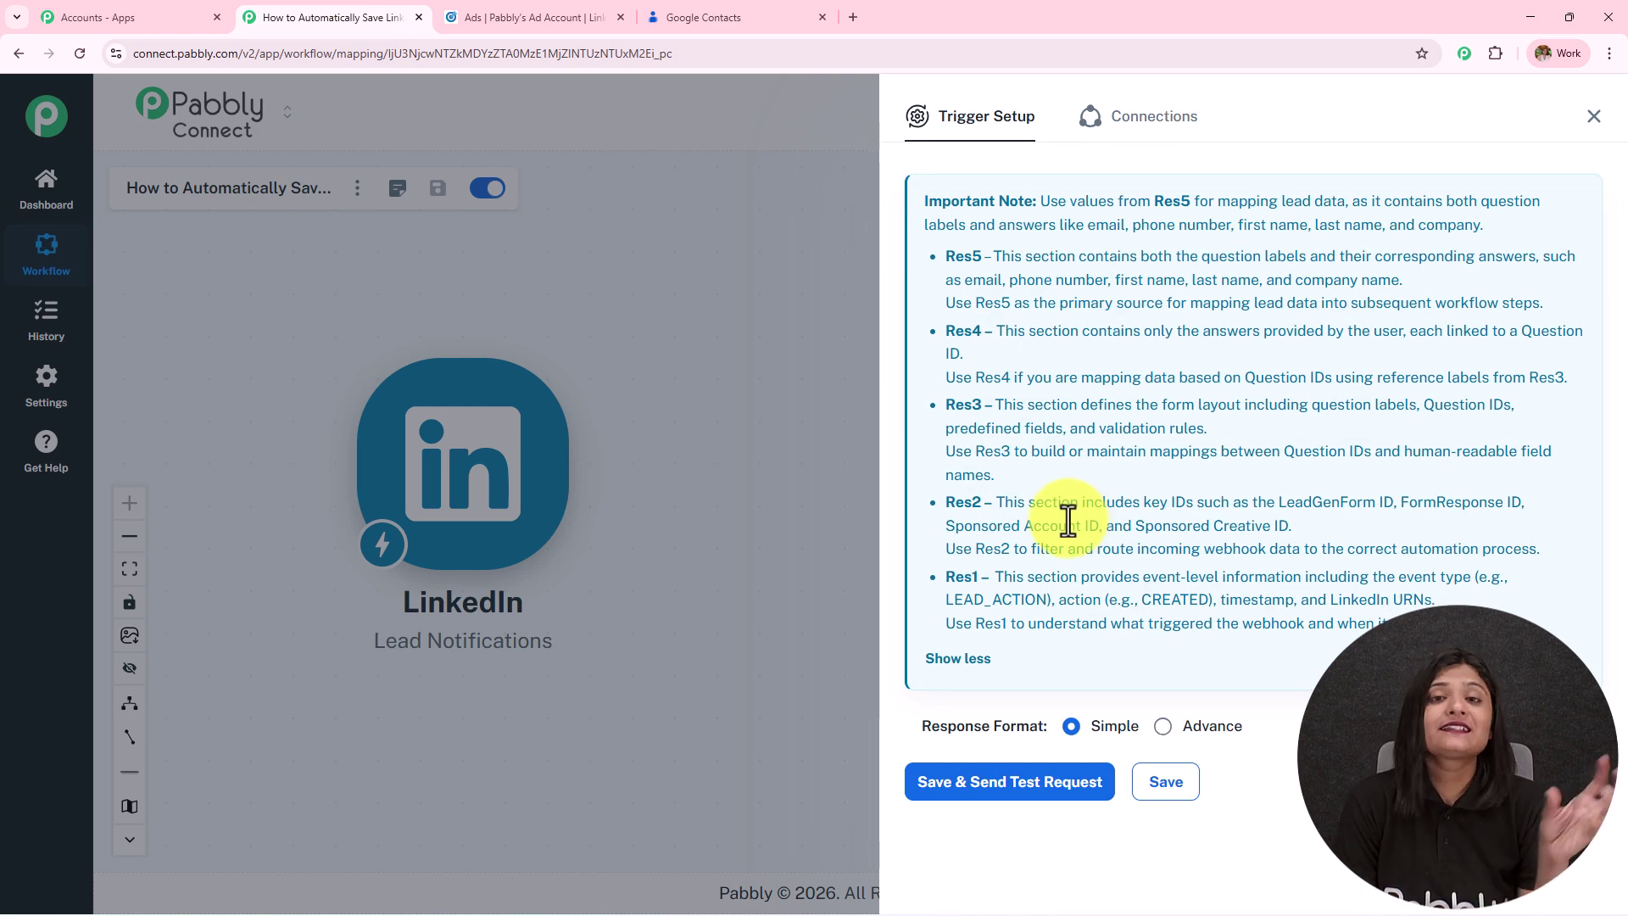
# Save the LinkedIn trigger to await a test lead, then bring up the ad in Campaign Manager.
pyautogui.click(1062, 797)
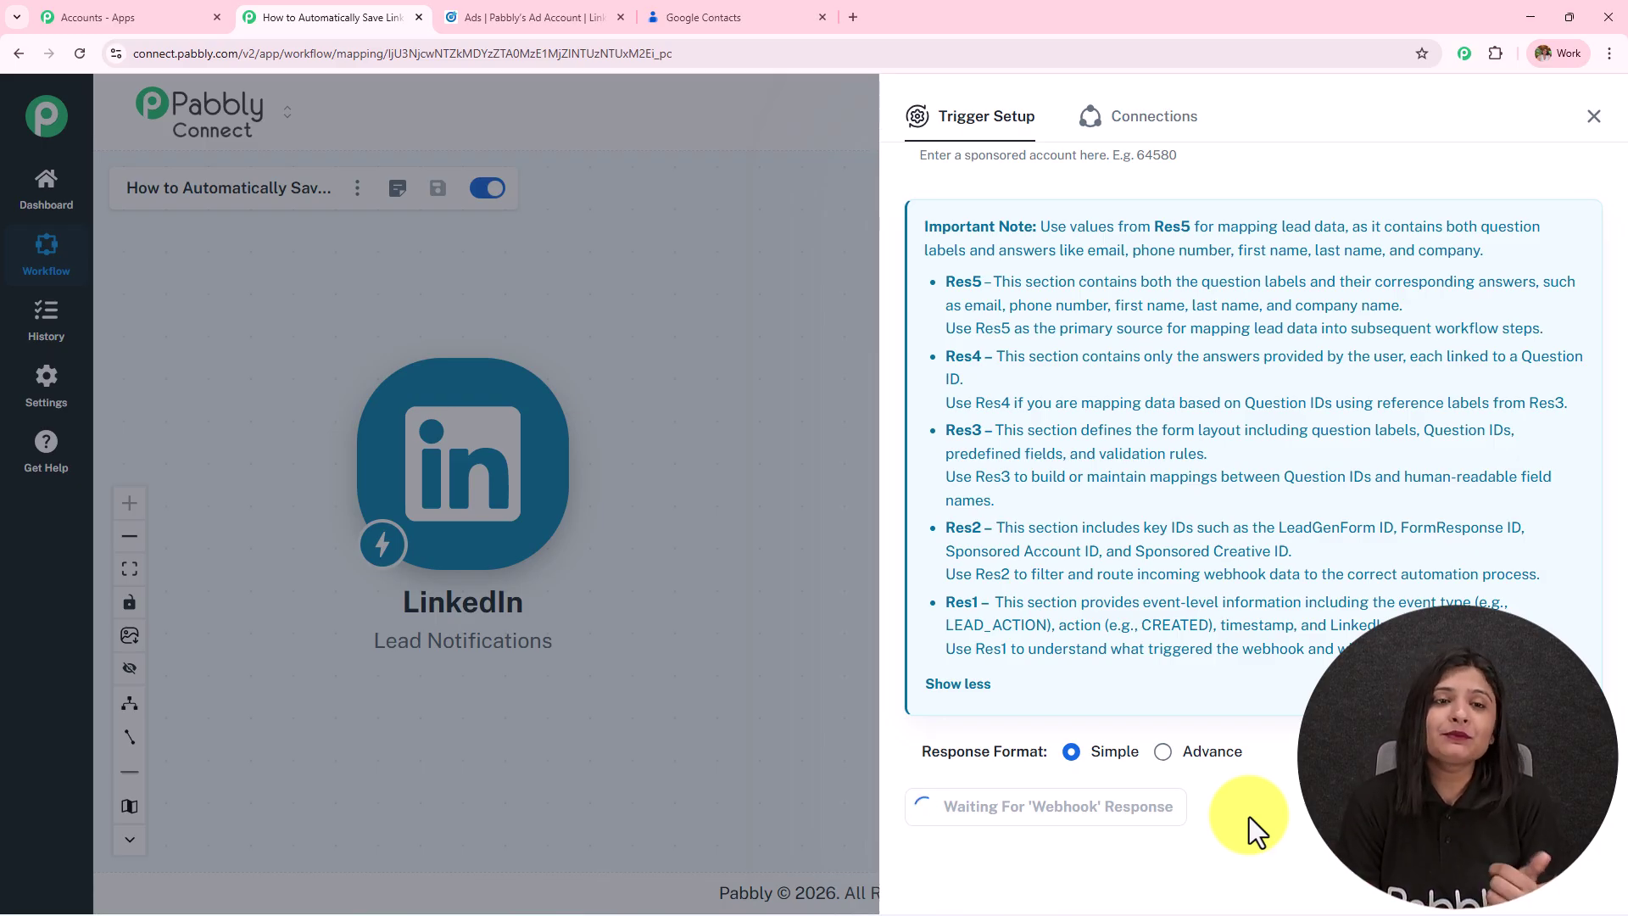
pyautogui.click(527, 17)
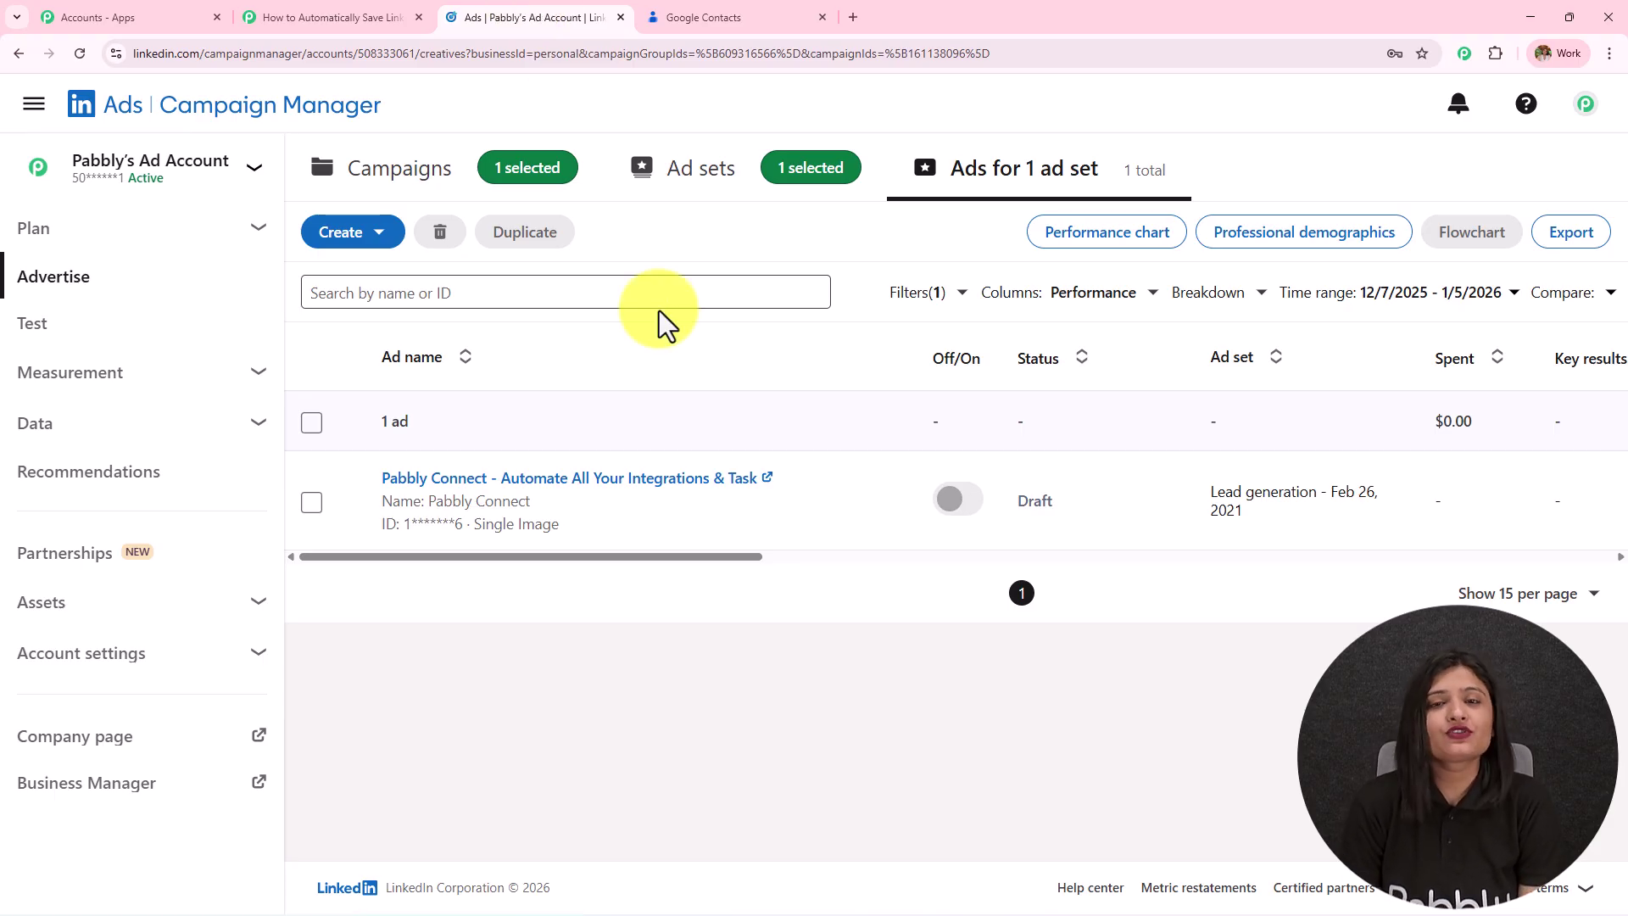
# Open the ad's live post and lead form, reviewing its First name, Last name and Company name fields.
pyautogui.click(585, 480)
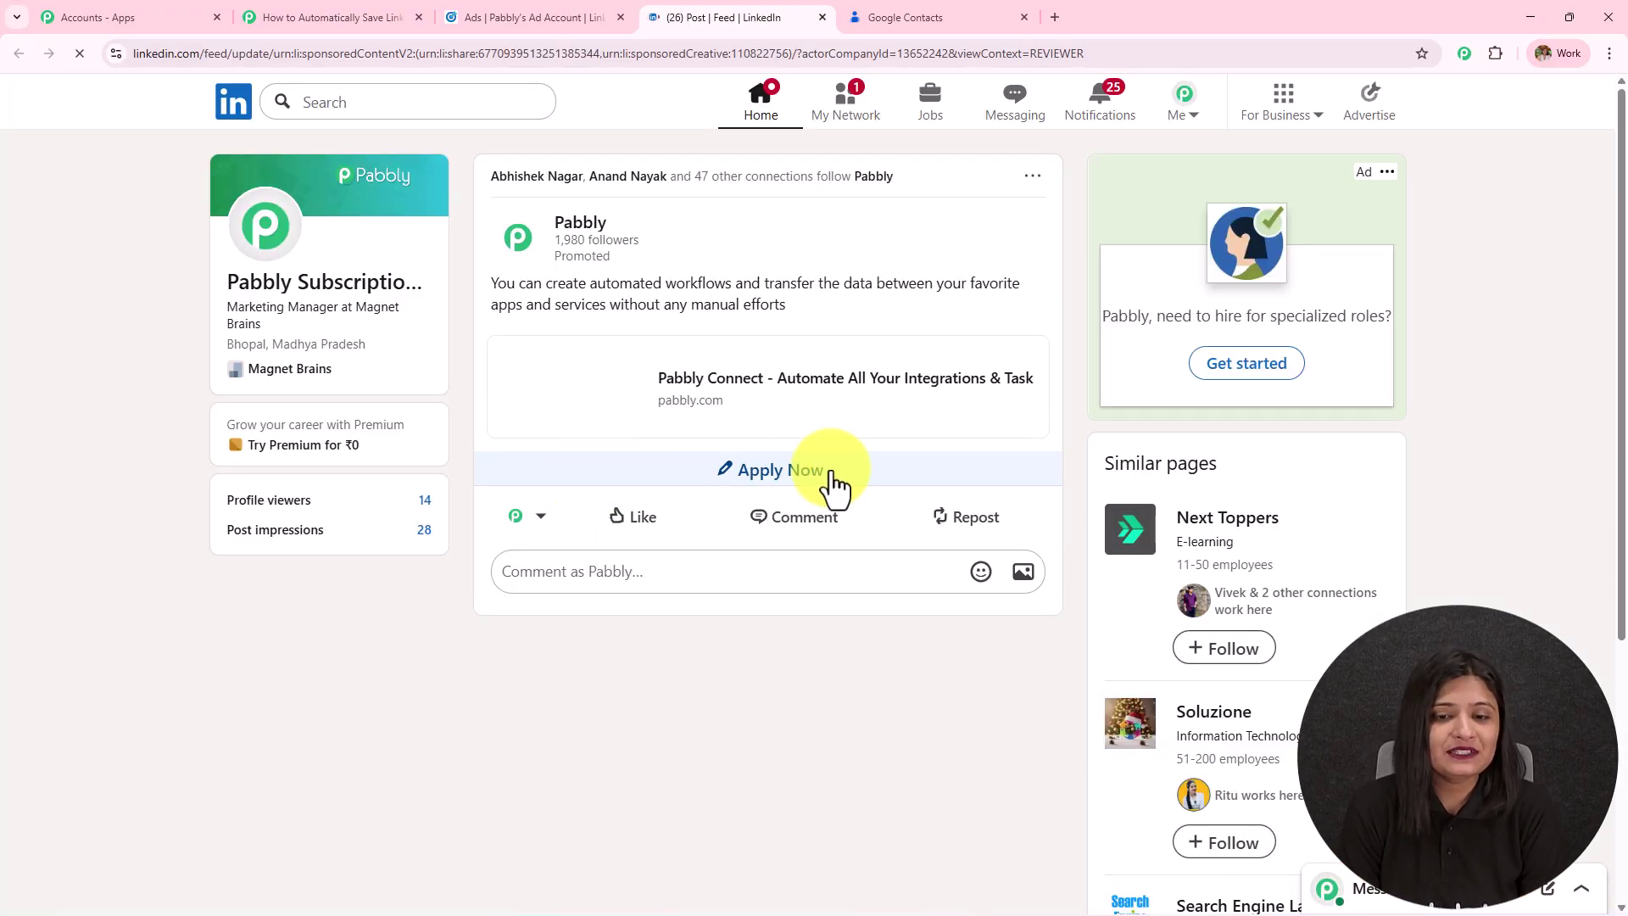
pyautogui.click(778, 473)
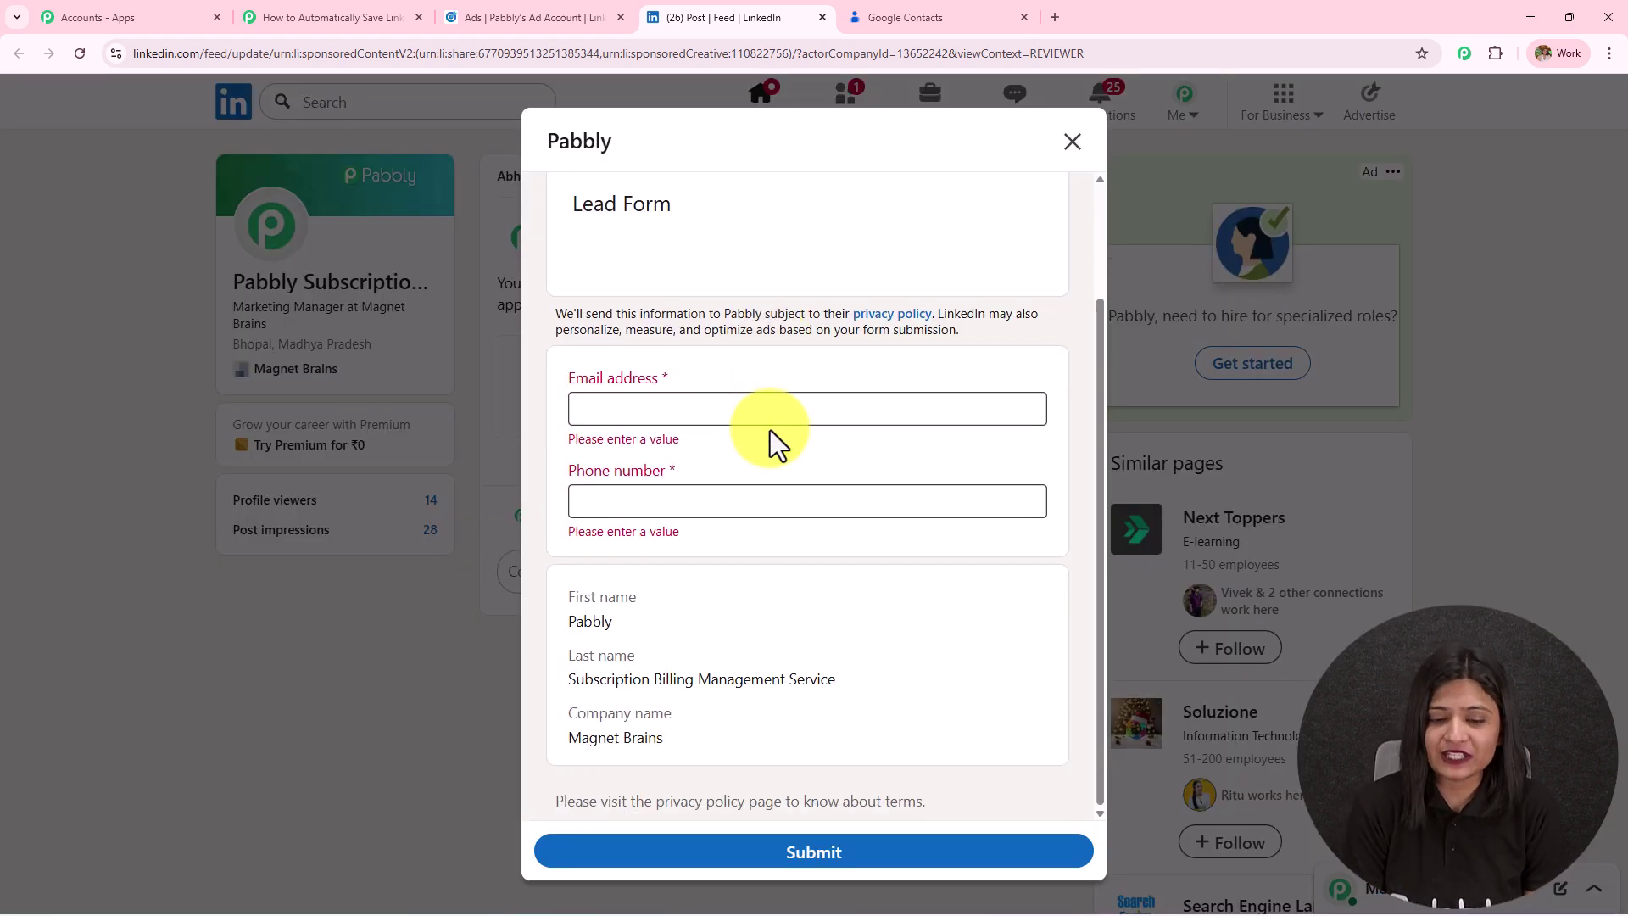
pyautogui.moveTo(566, 598); pyautogui.dragTo(636, 598)
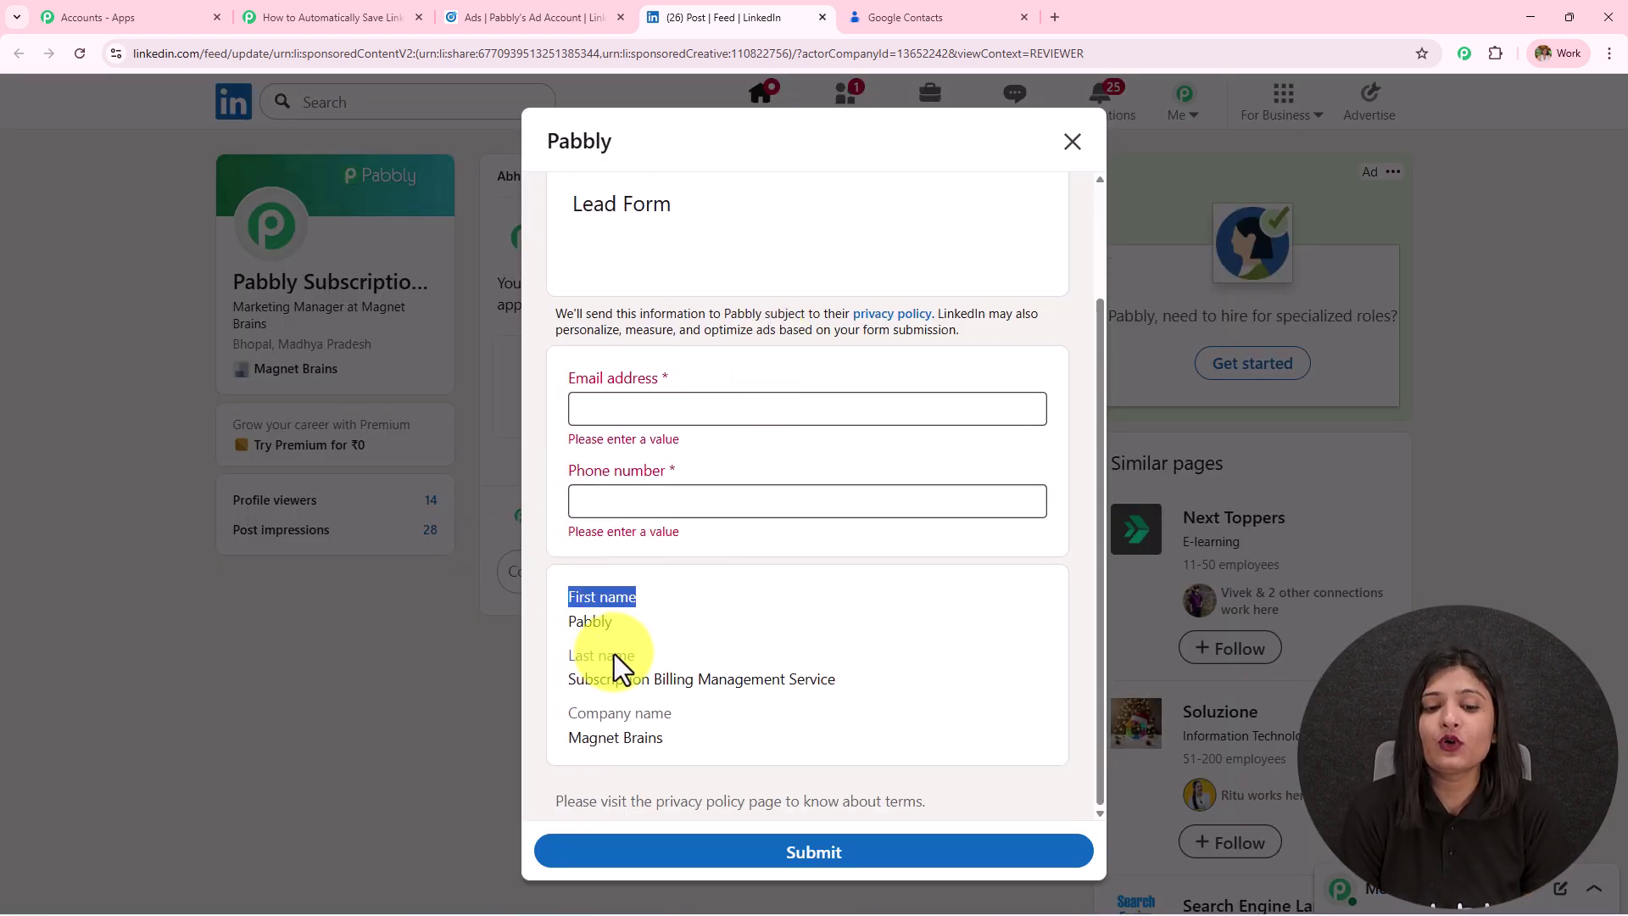
pyautogui.moveTo(569, 656); pyautogui.dragTo(636, 656)
pyautogui.moveTo(566, 714); pyautogui.dragTo(756, 712)
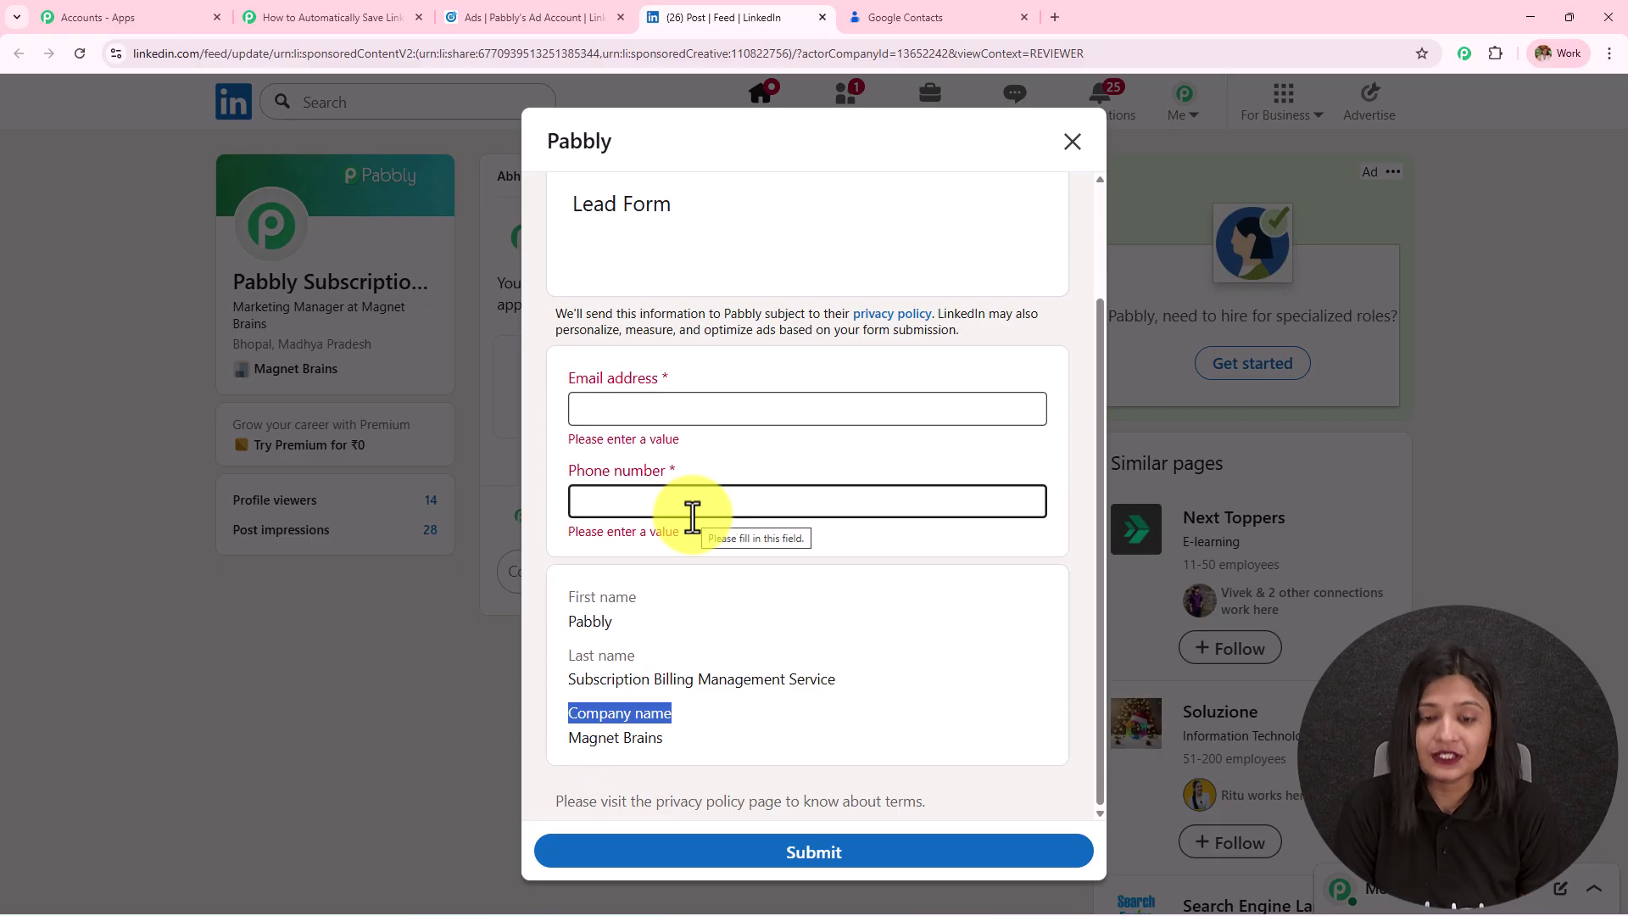
pyautogui.click(342, 26)
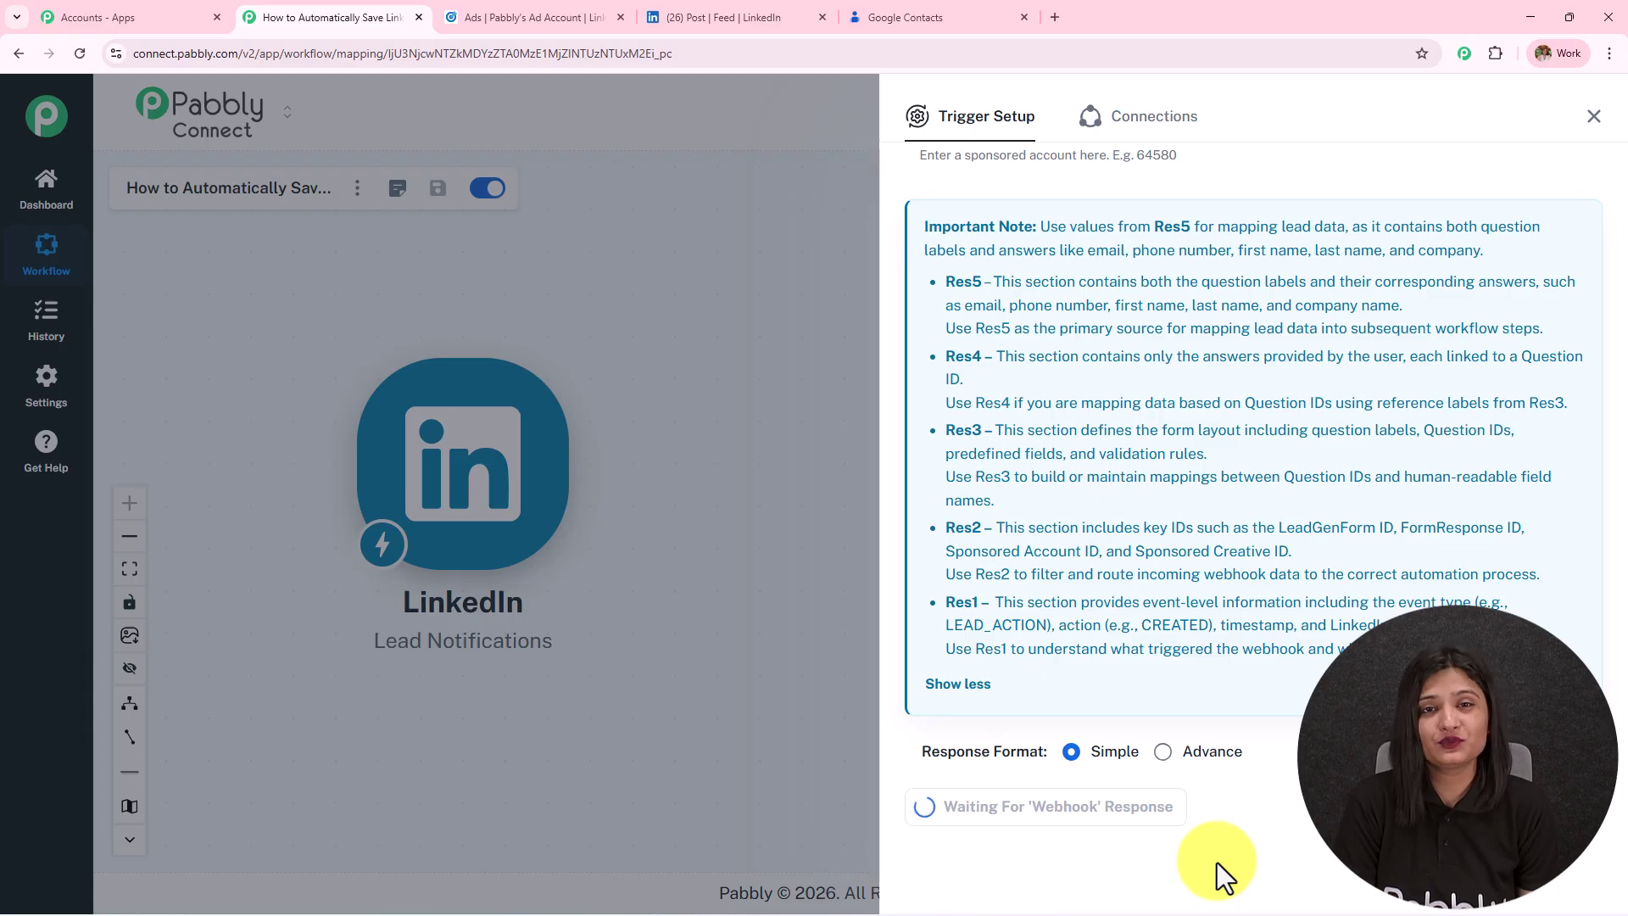
pyautogui.click(746, 17)
# Enter a test email address and a test phone number, then submit the lead.
pyautogui.click(729, 408)
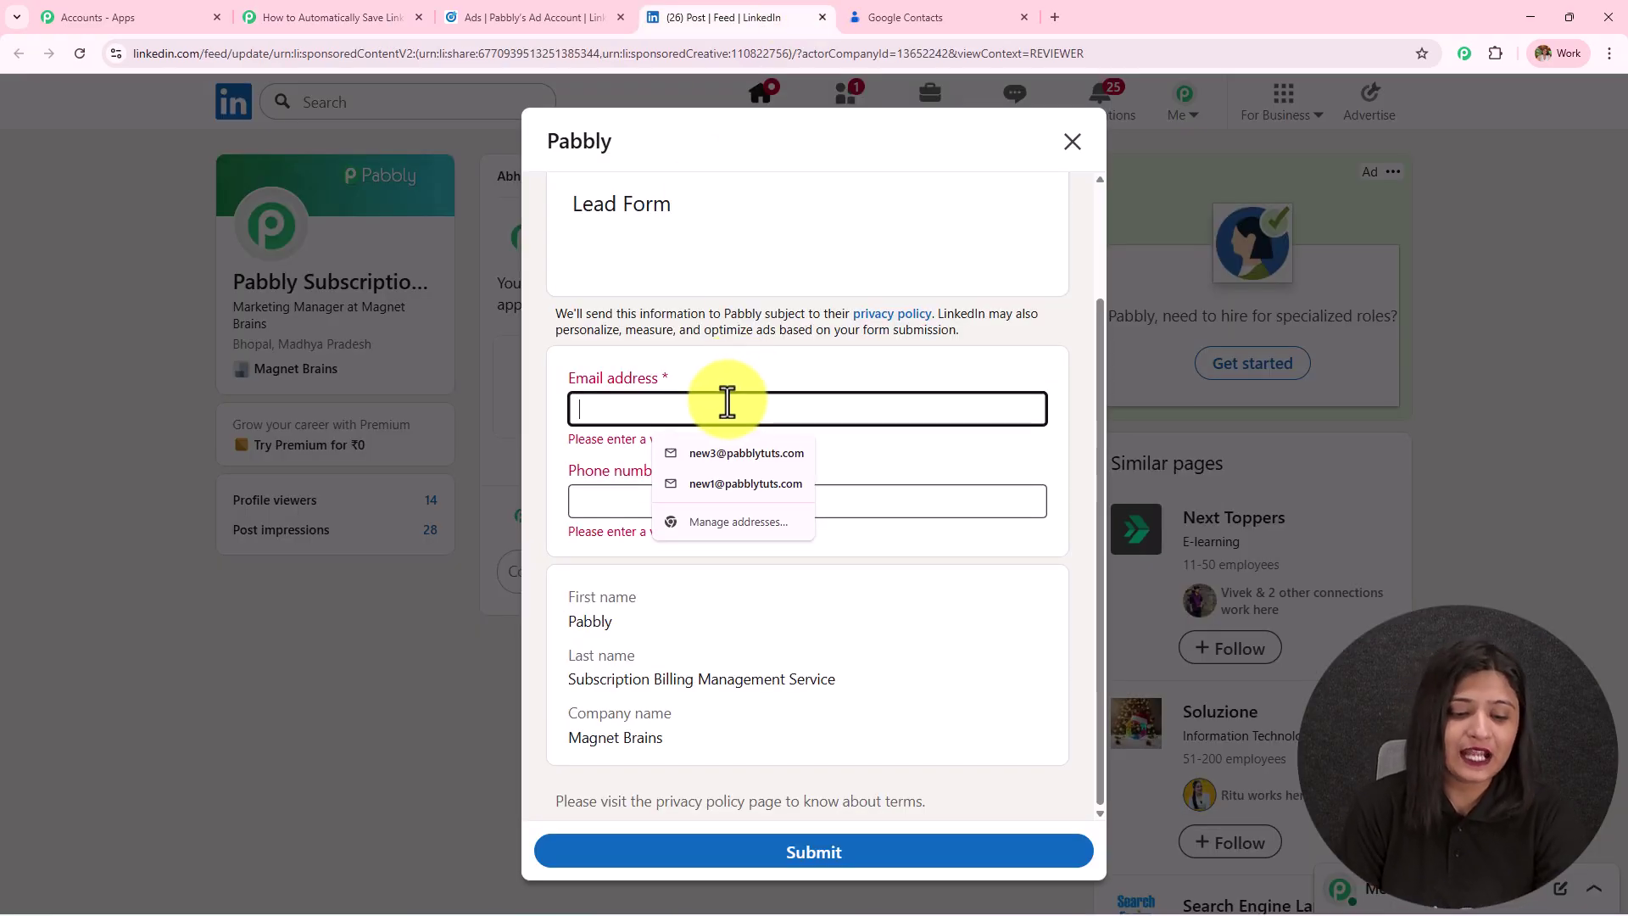
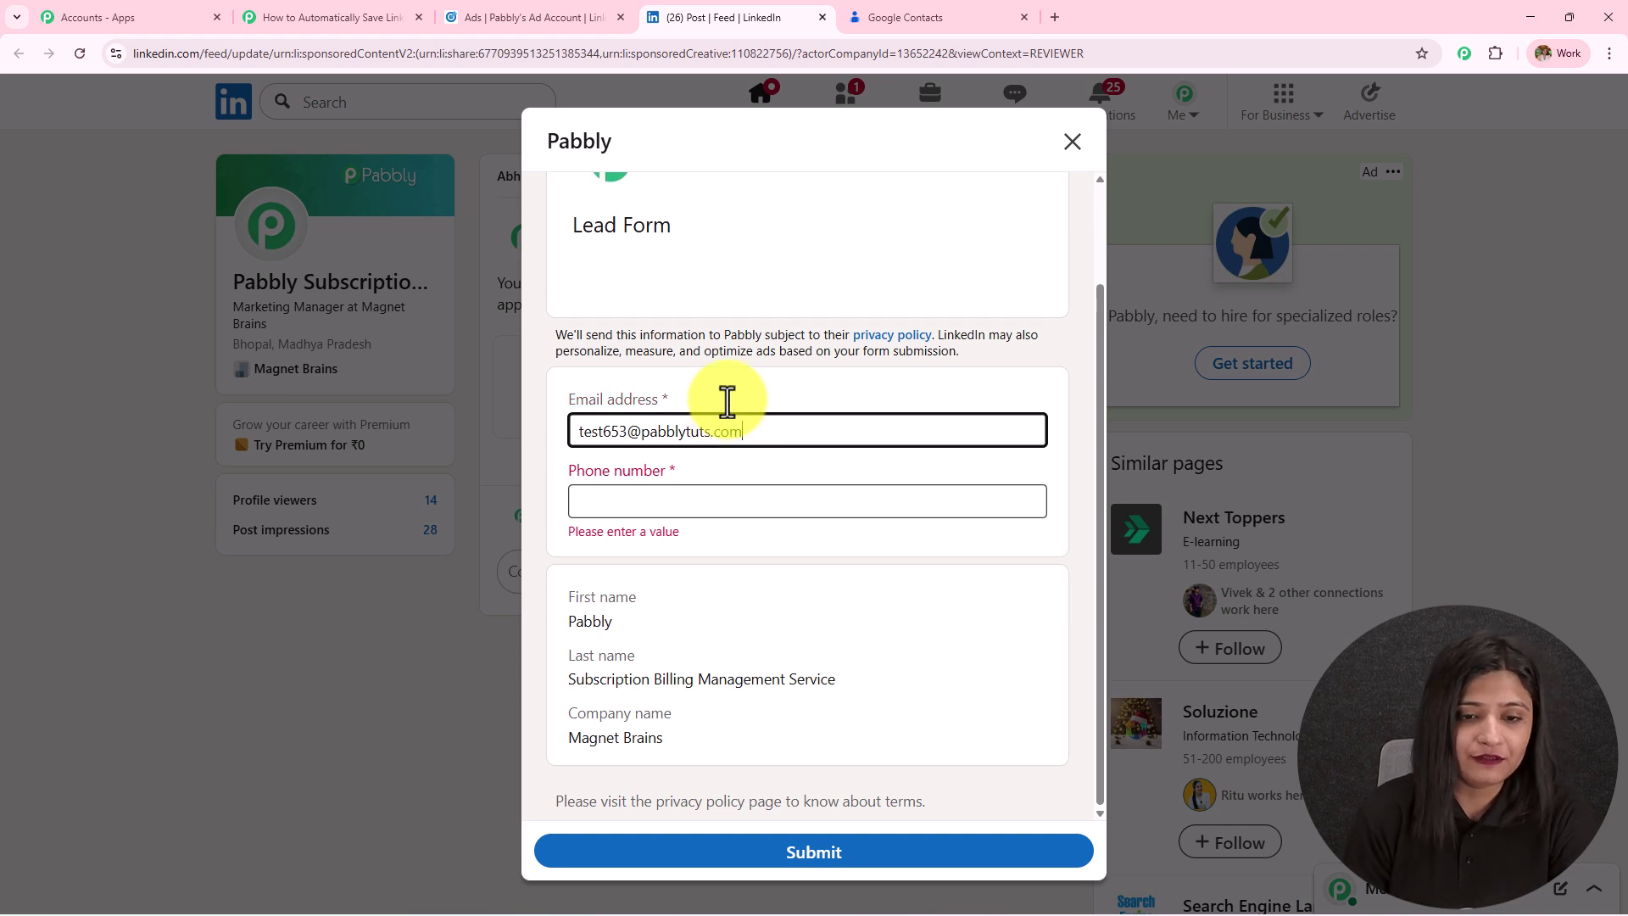
pyautogui.click(738, 517)
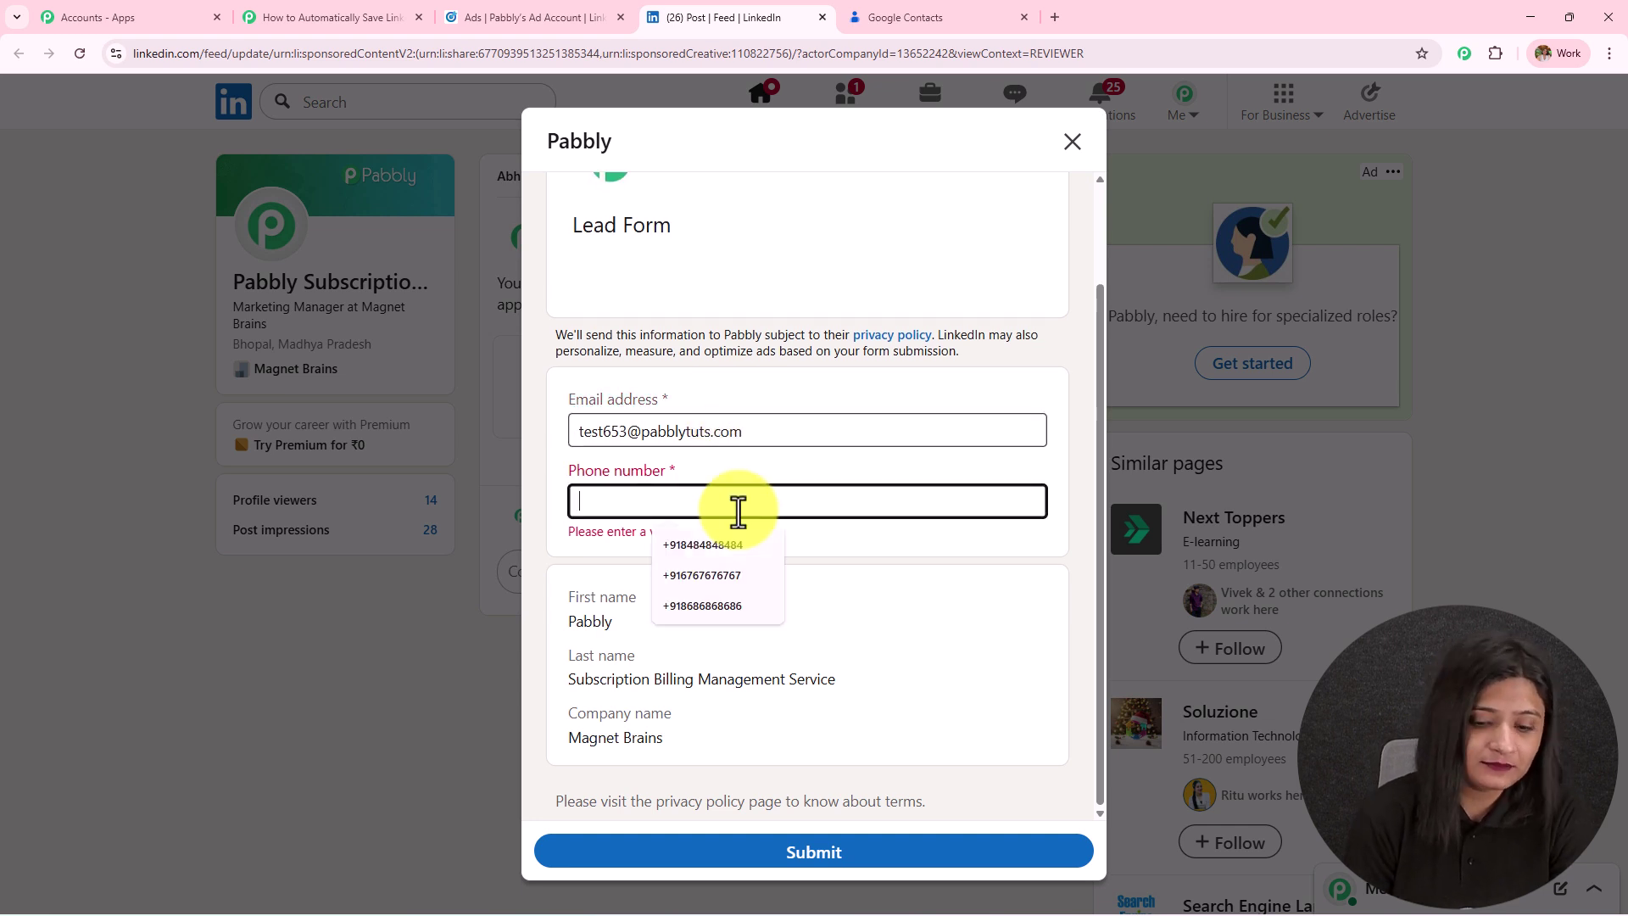
pyautogui.write('+918787878787')
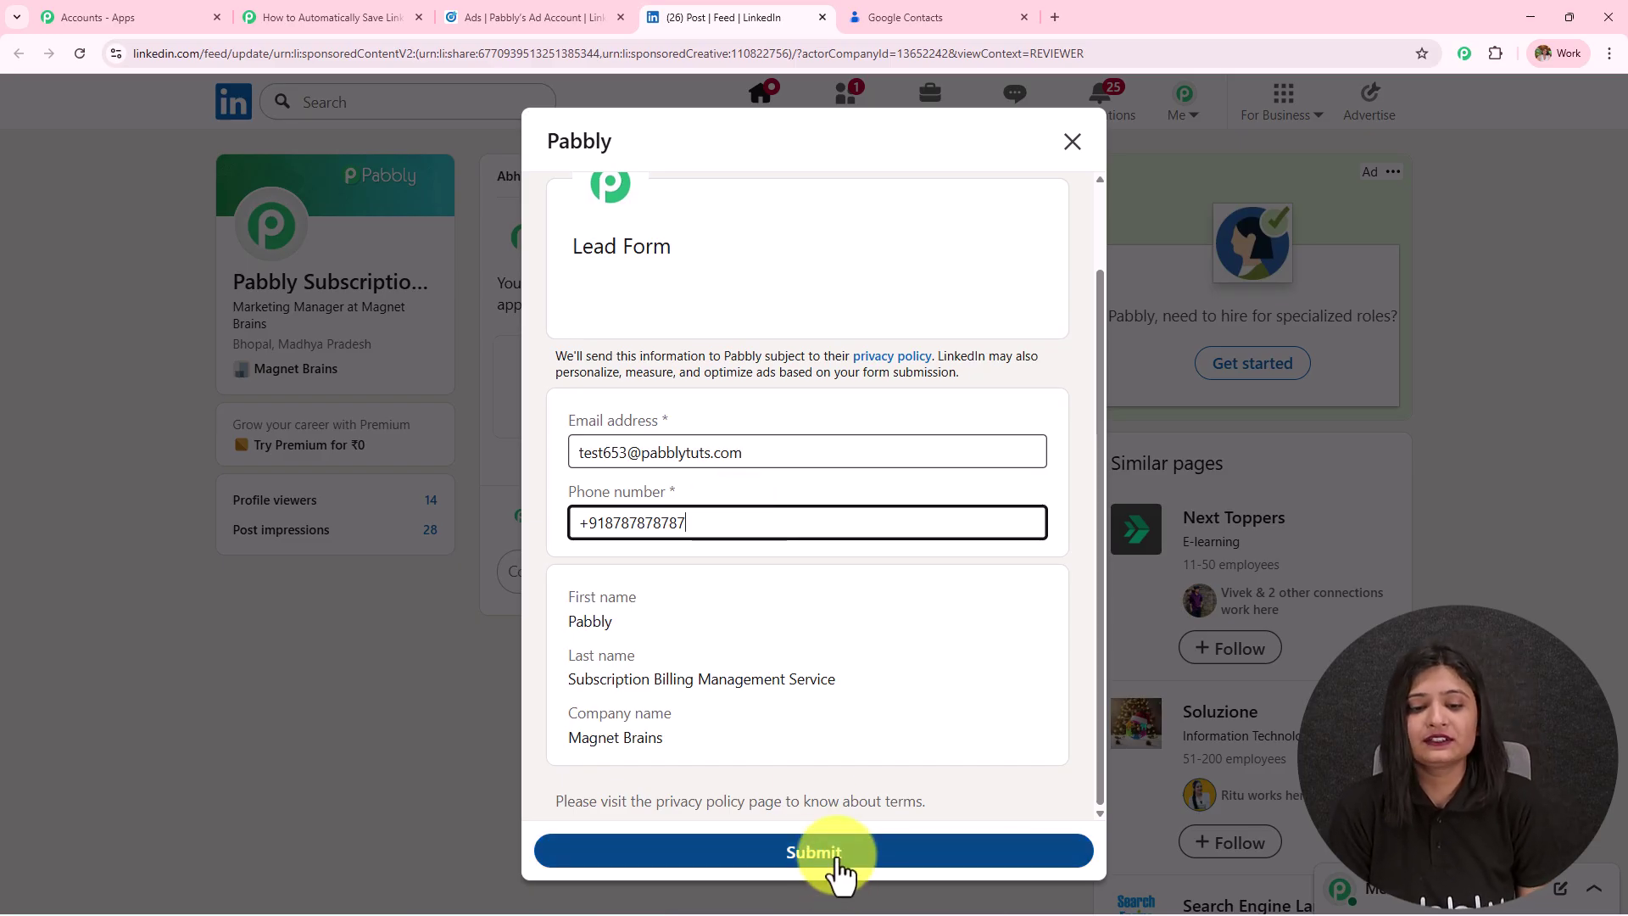
pyautogui.click(836, 864)
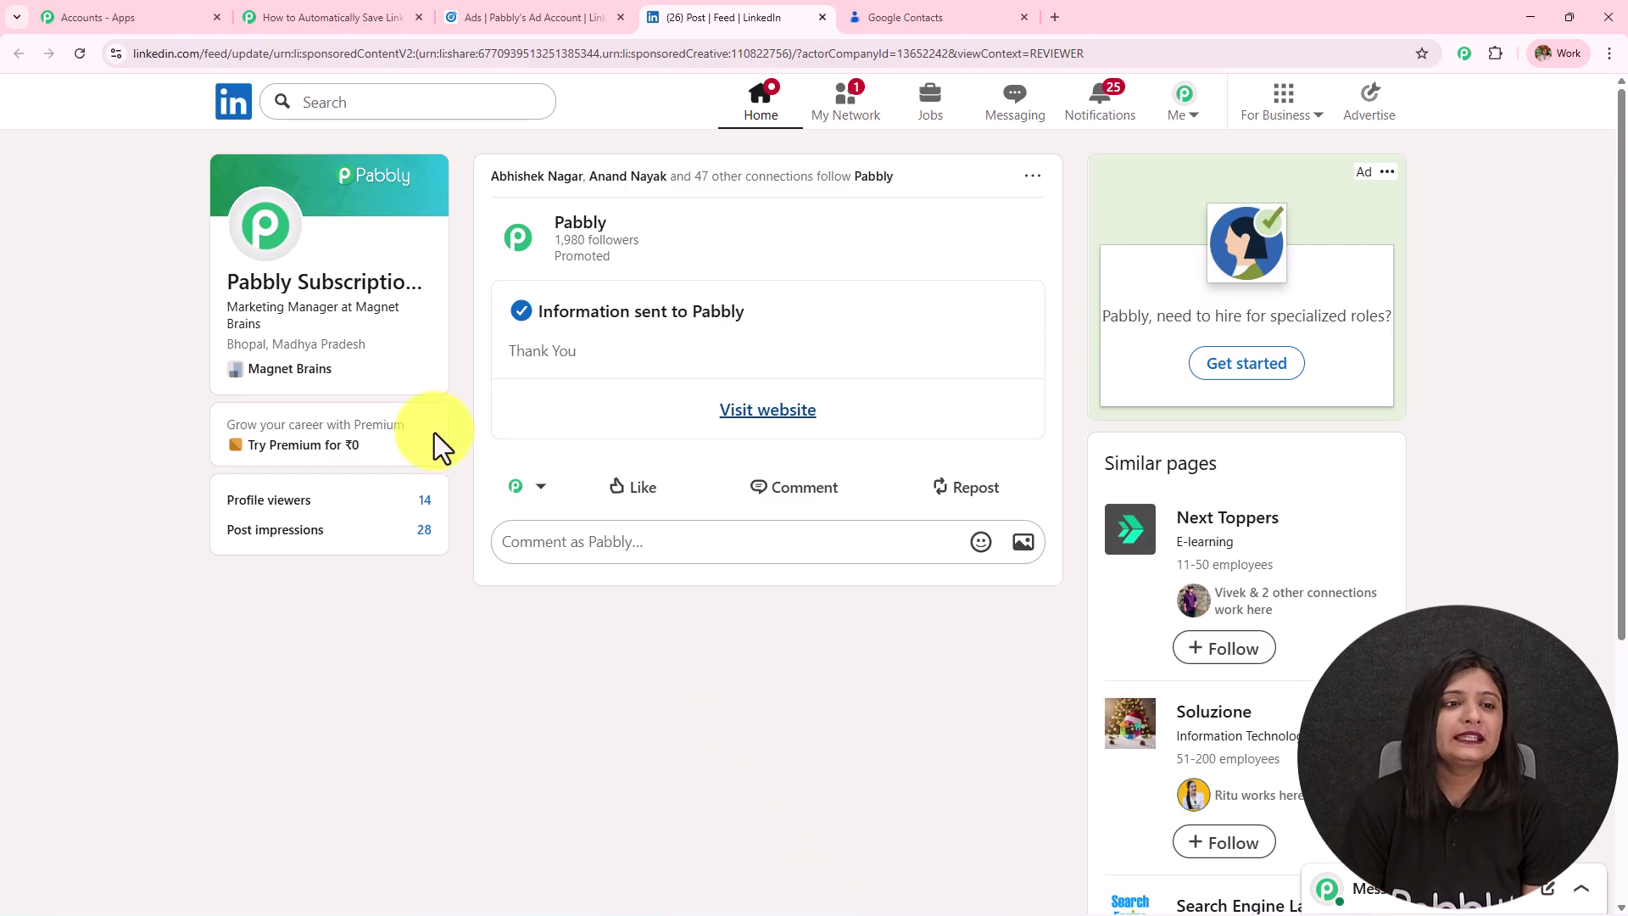
# Capture the test lead's webhook response in the trigger and check its email value.
pyautogui.click(327, 18)
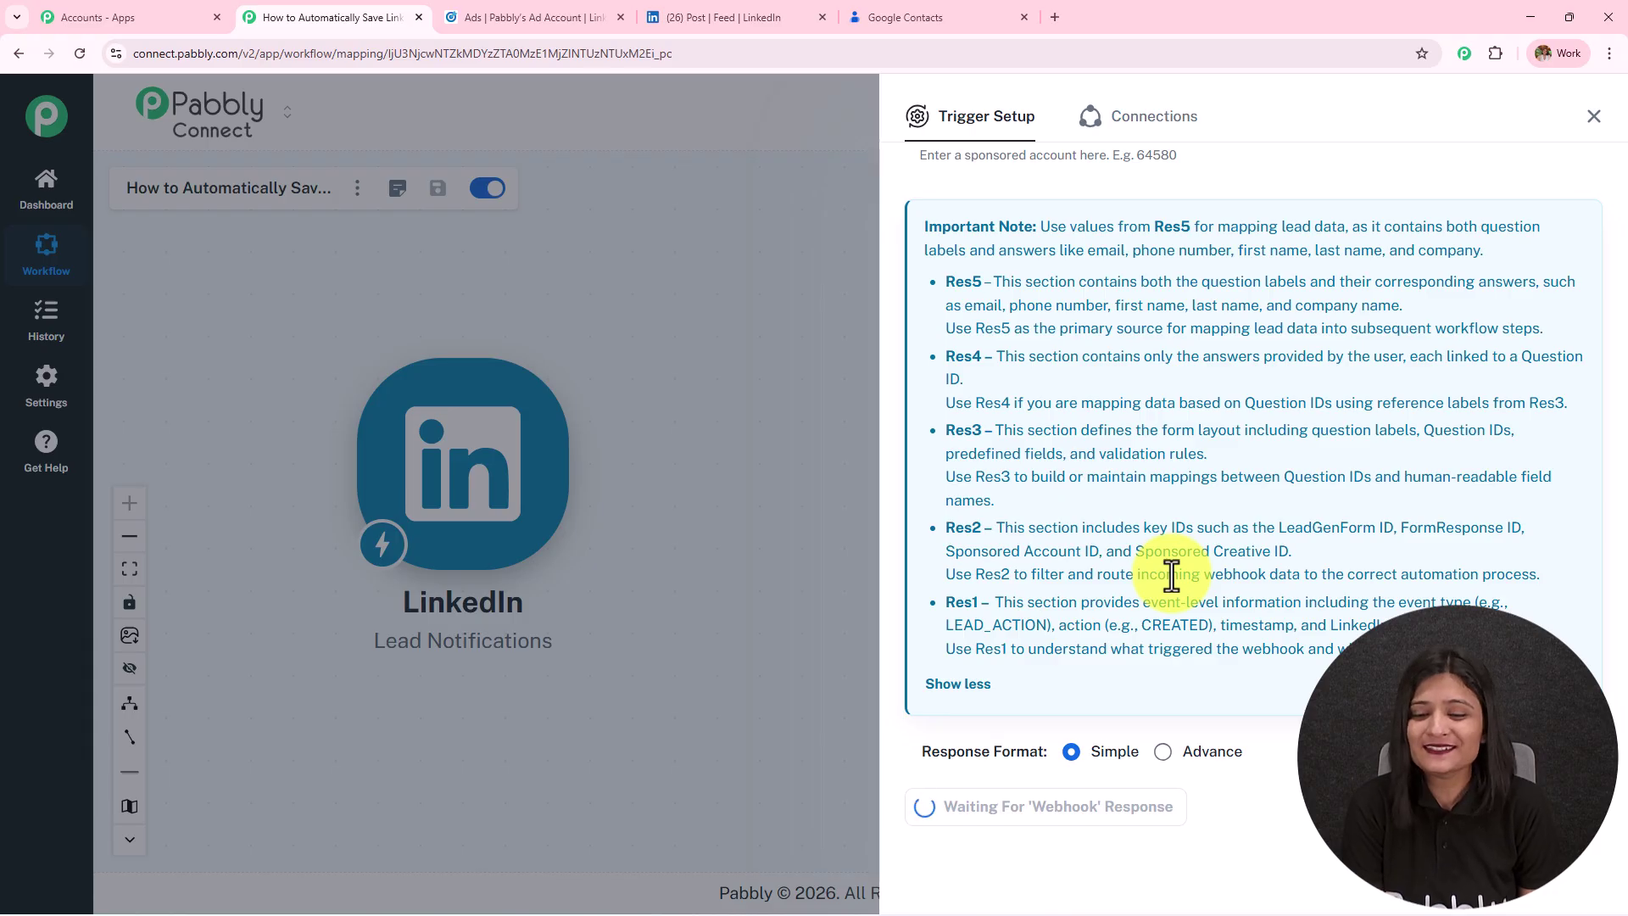
pyautogui.scroll(-10, 1239, 495)
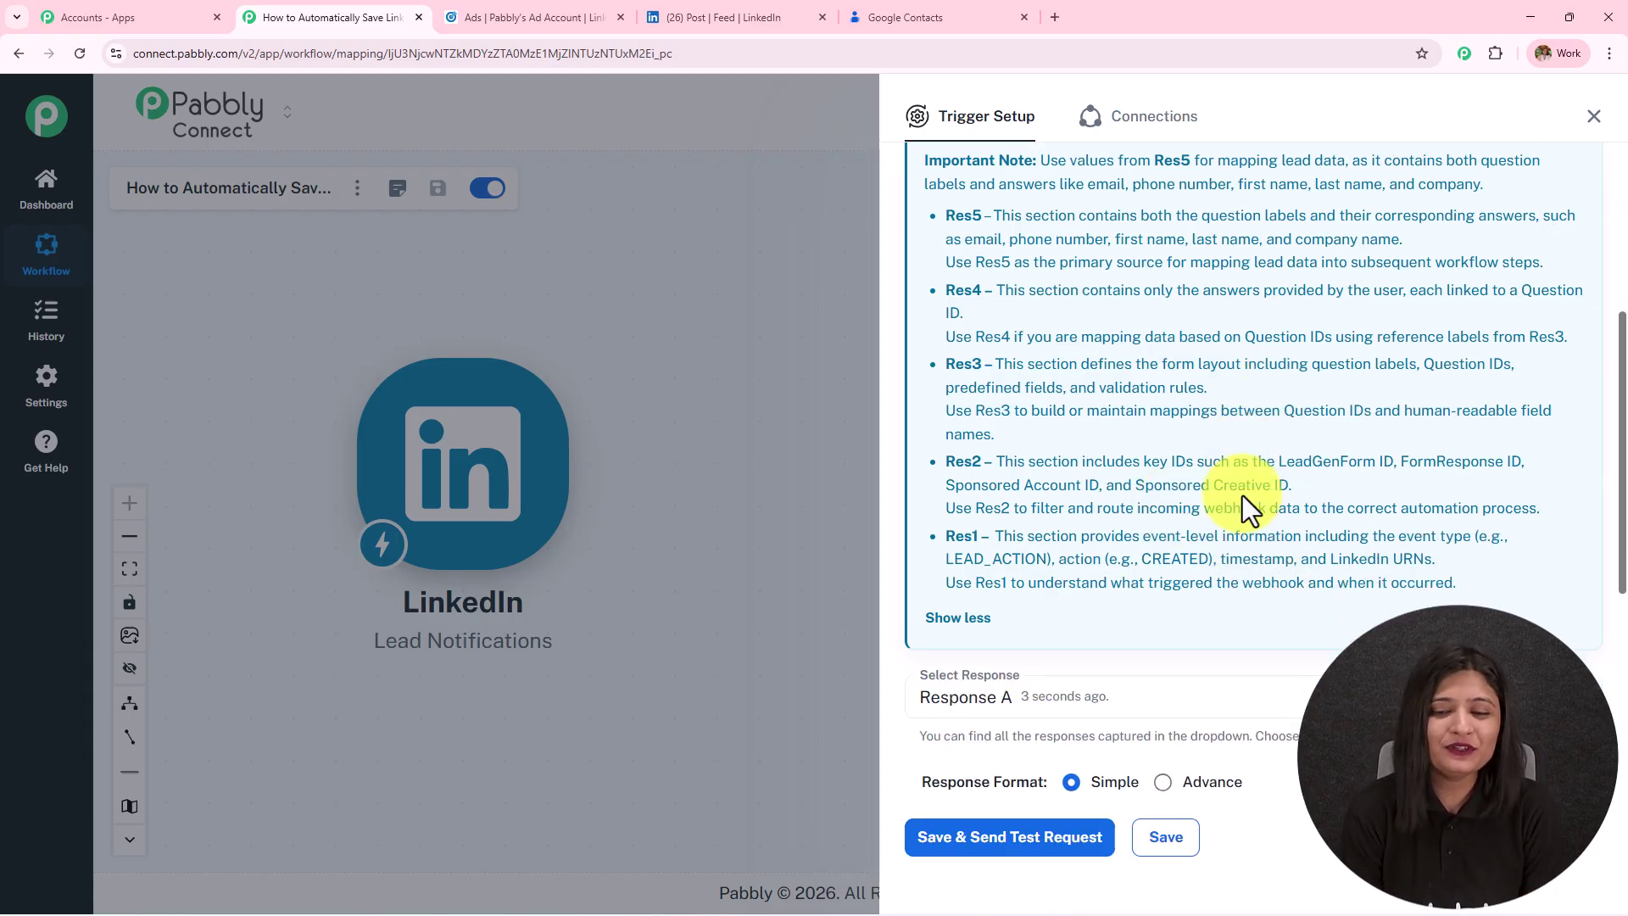
pyautogui.tripleClick(1472, 407)
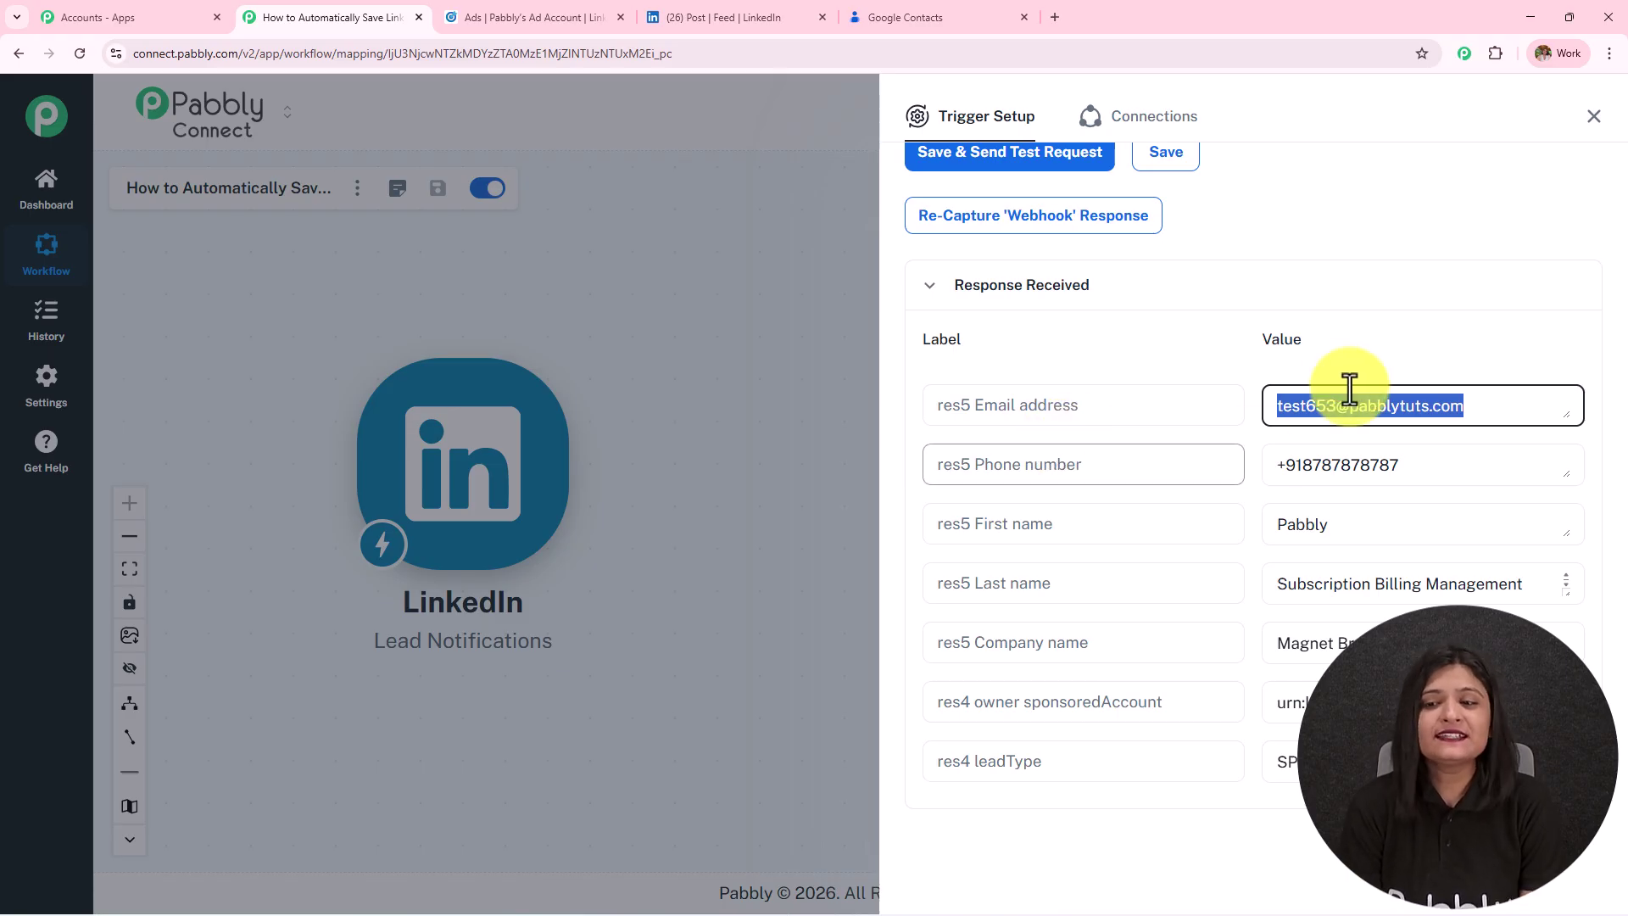
pyautogui.scroll(-1, 1469, 427)
pyautogui.scroll(-3, 1468, 428)
pyautogui.scroll(2, 1452, 398)
# Check the captured phone, first name, last name and Magnet Brains company values.
pyautogui.tripleClick(1450, 389)
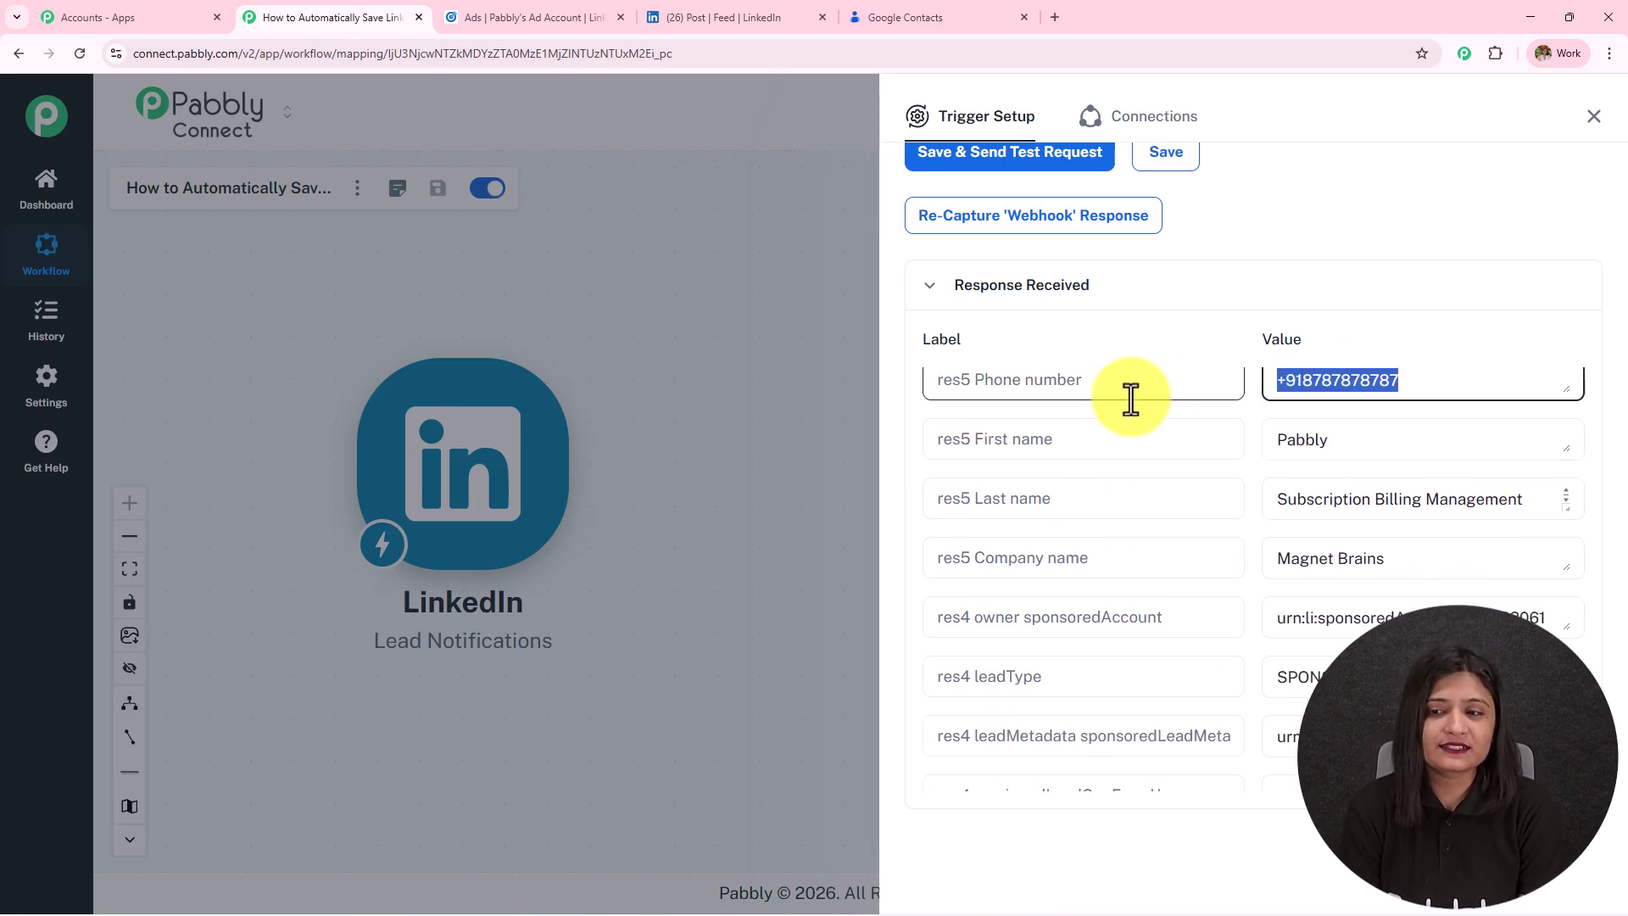
pyautogui.tripleClick(1395, 447)
pyautogui.click(1548, 503)
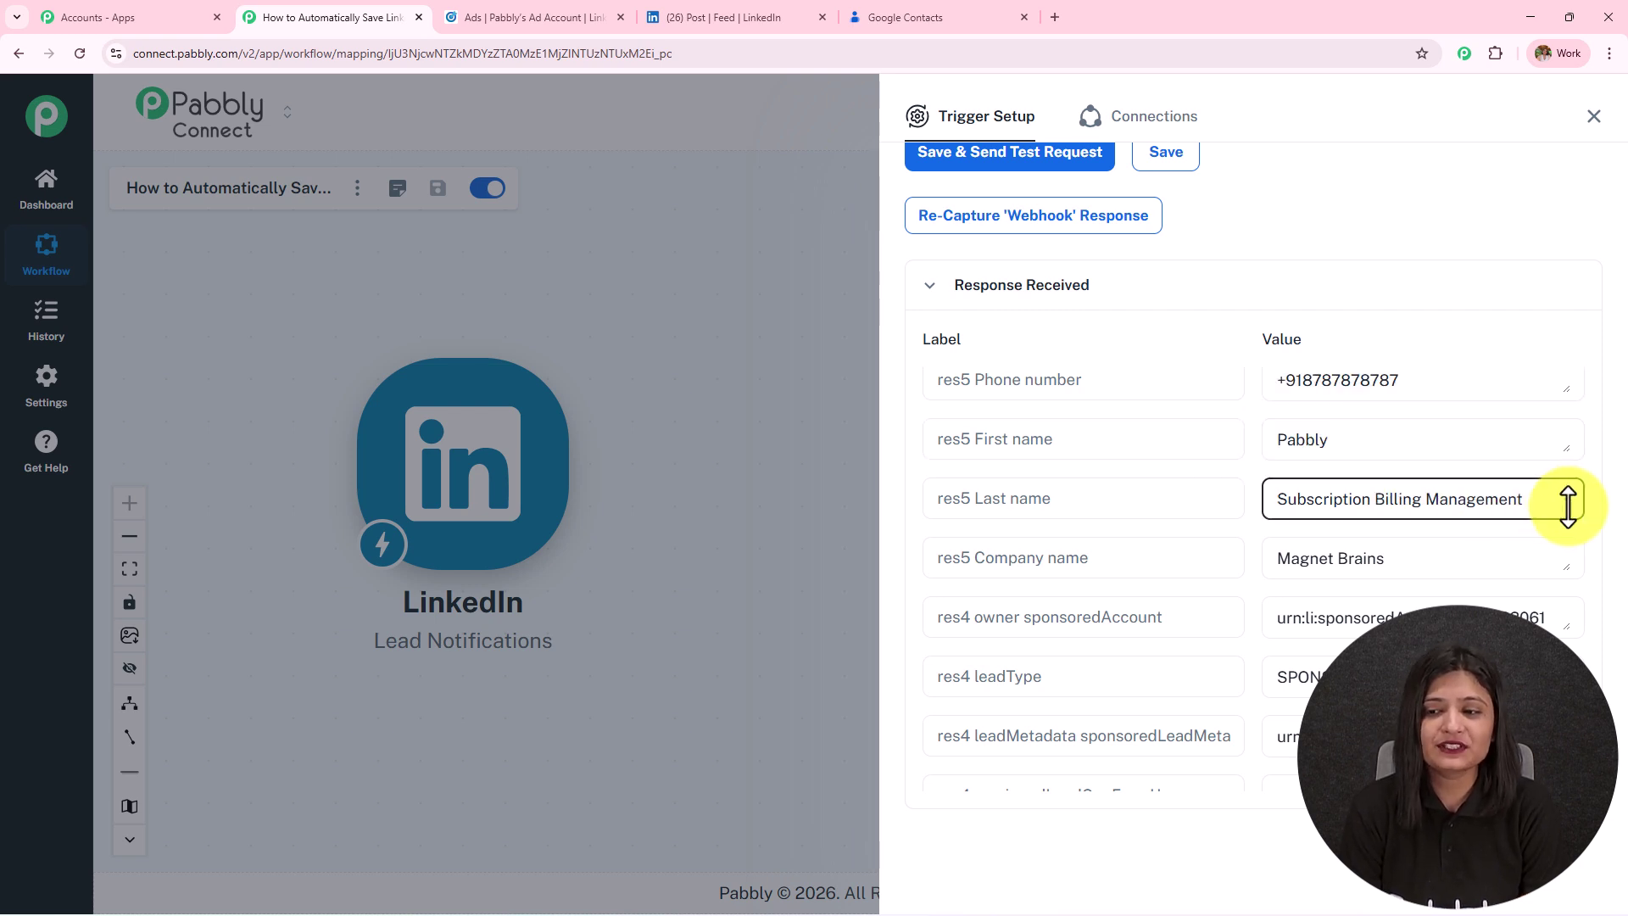
pyautogui.moveTo(1380, 534); pyautogui.dragTo(1188, 491)
pyautogui.scroll(-2, 1357, 467)
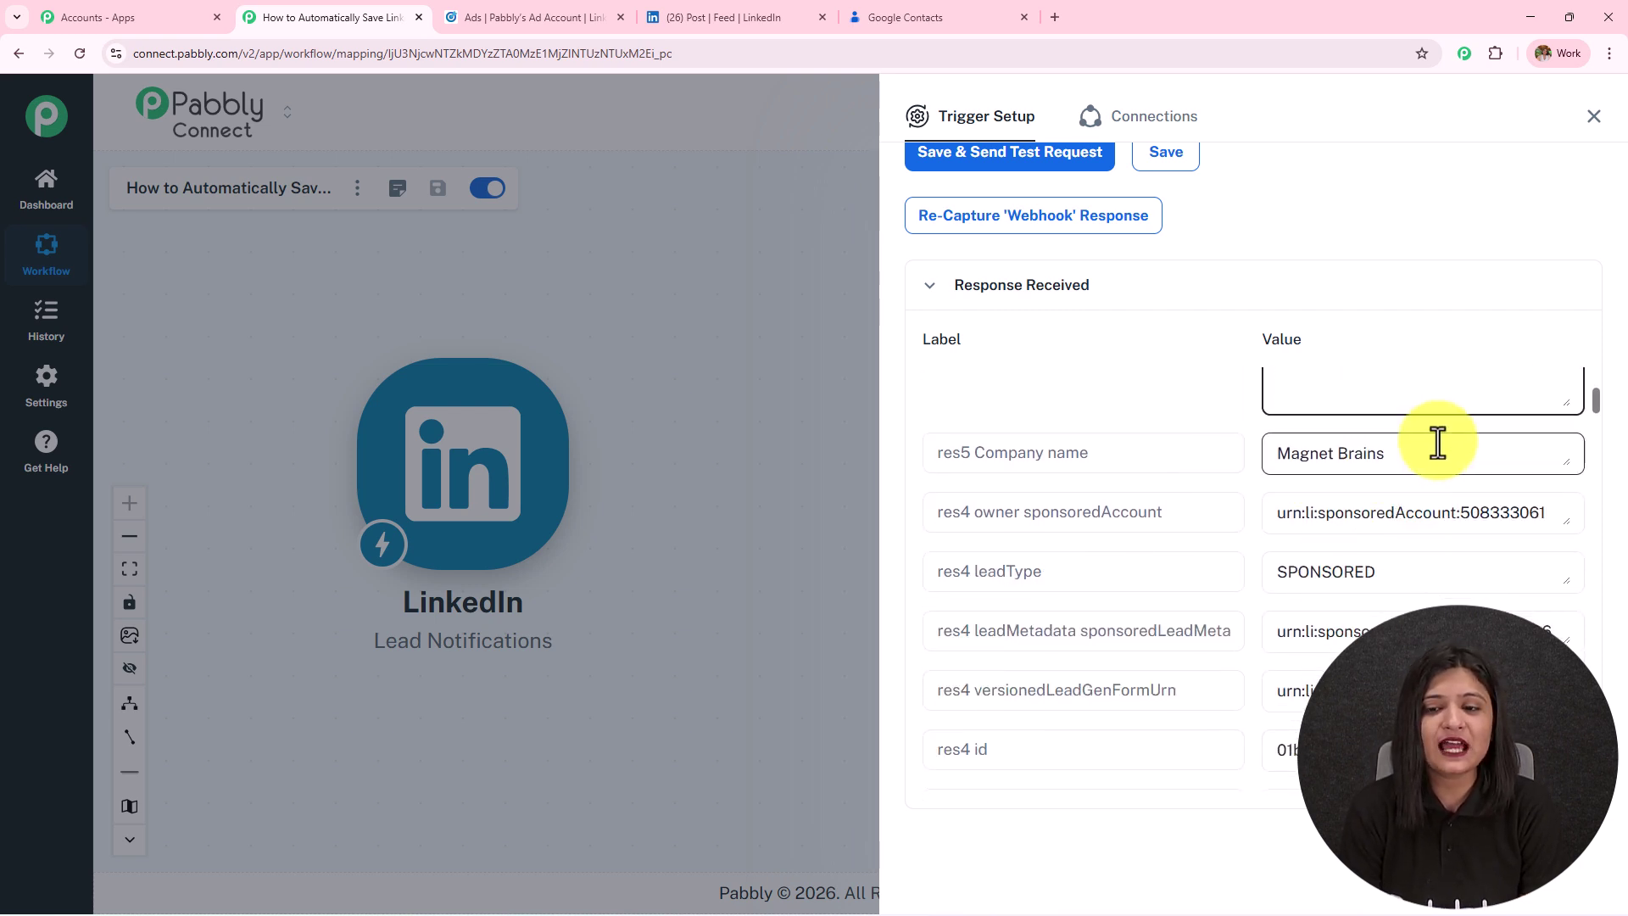
pyautogui.moveTo(1436, 443); pyautogui.dragTo(1175, 466)
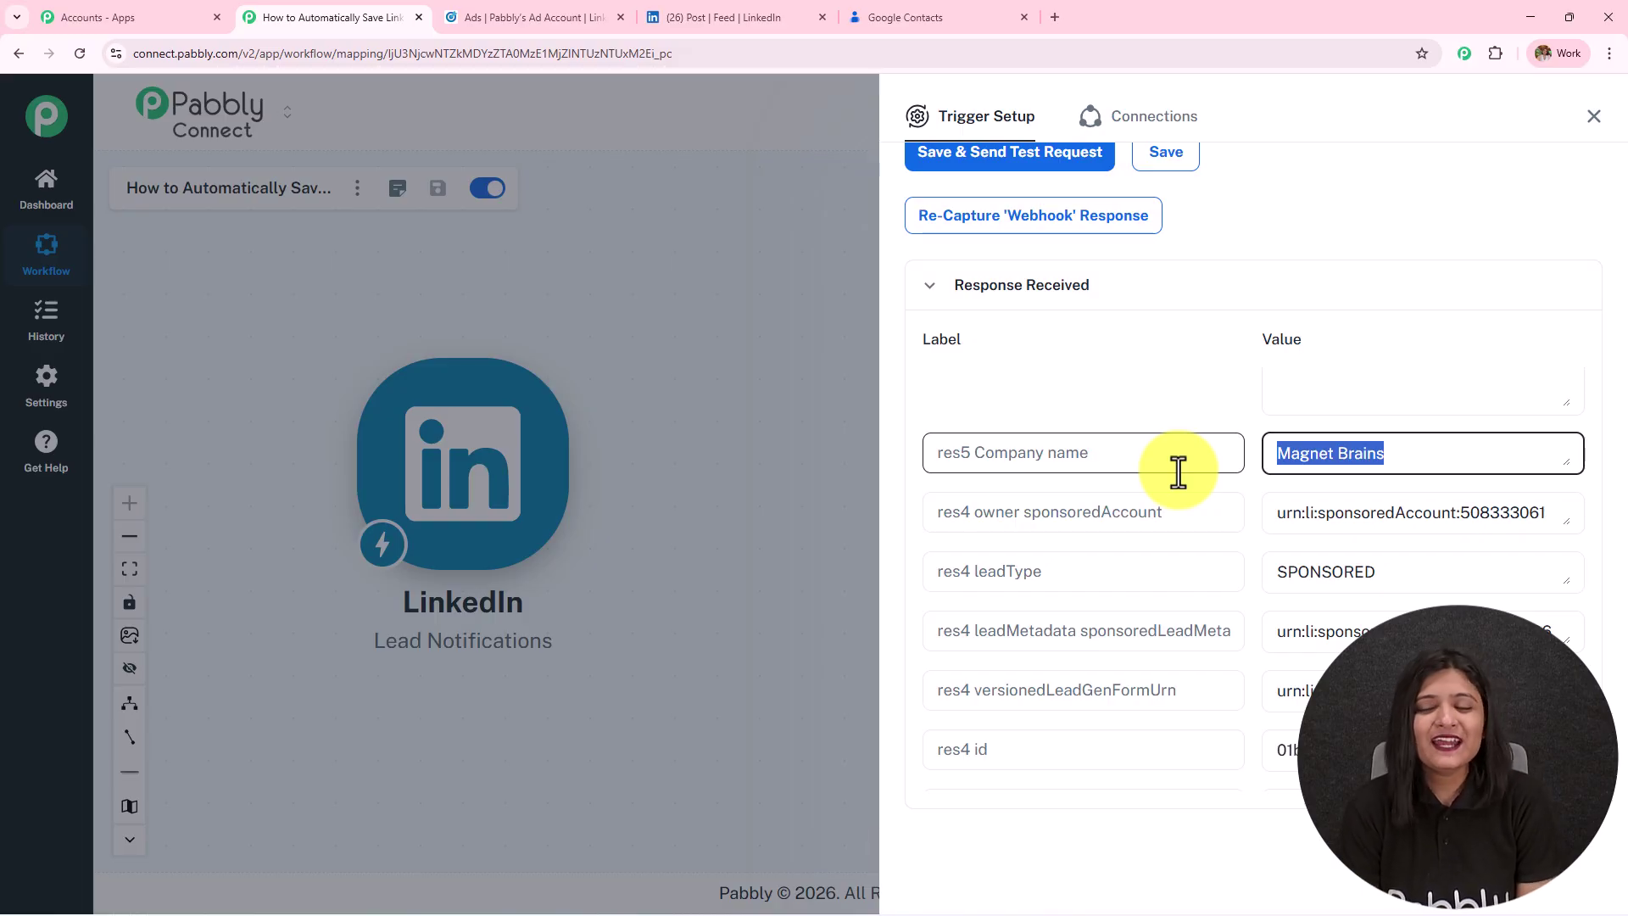
# Close the Trigger Setup to return to the workflow canvas.
pyautogui.click(689, 4)
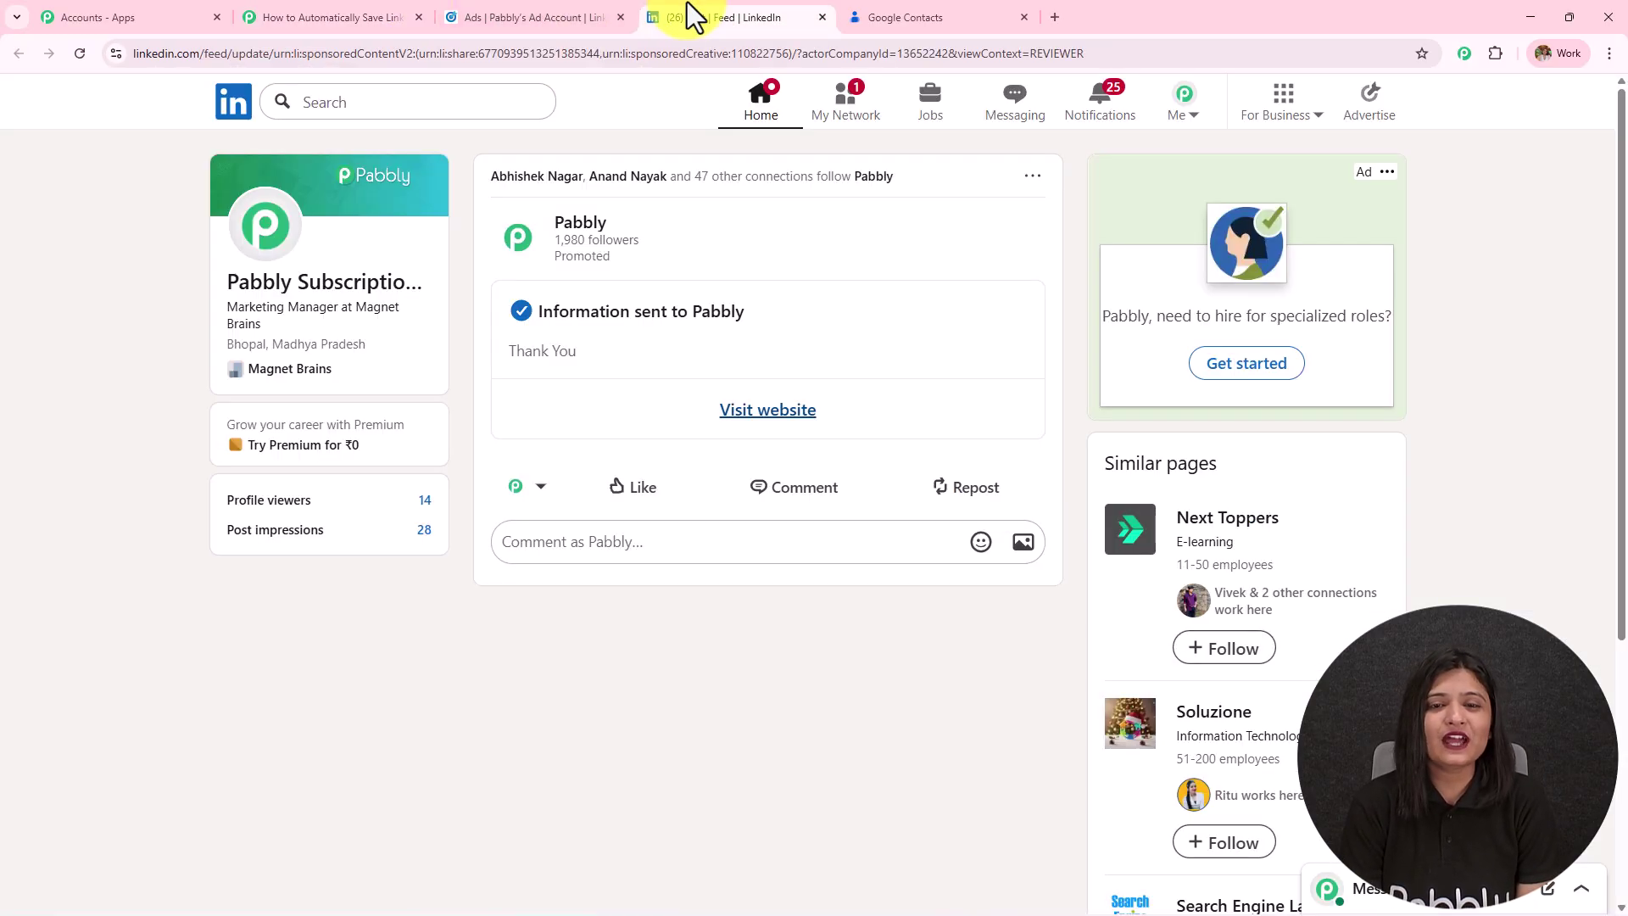
pyautogui.click(366, 16)
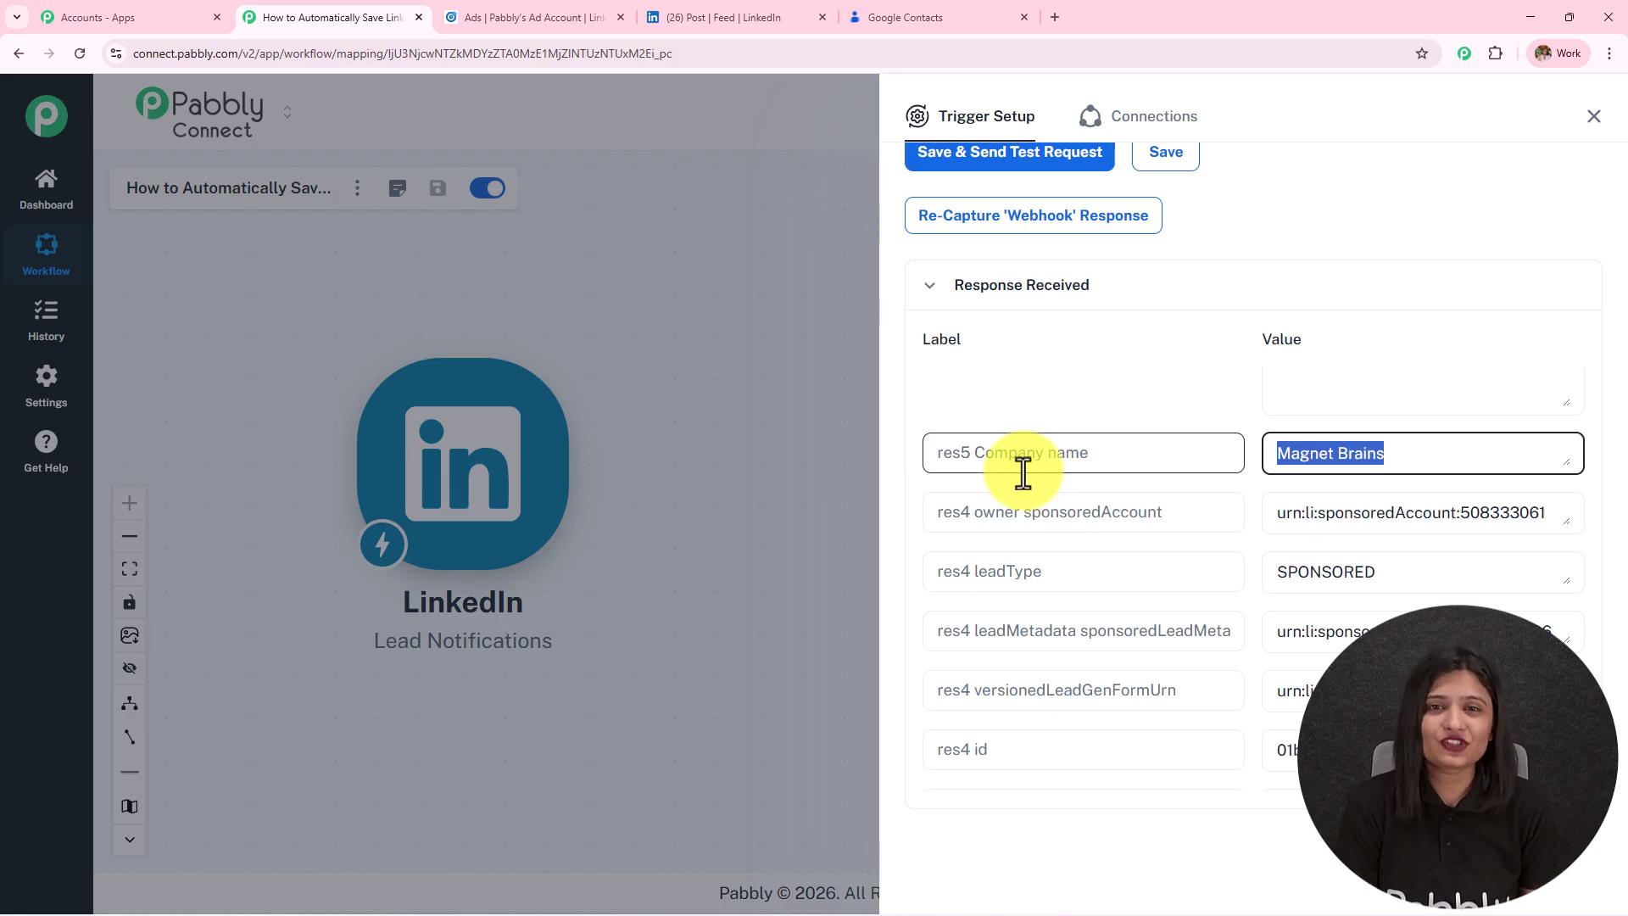
pyautogui.scroll(3, 1323, 657)
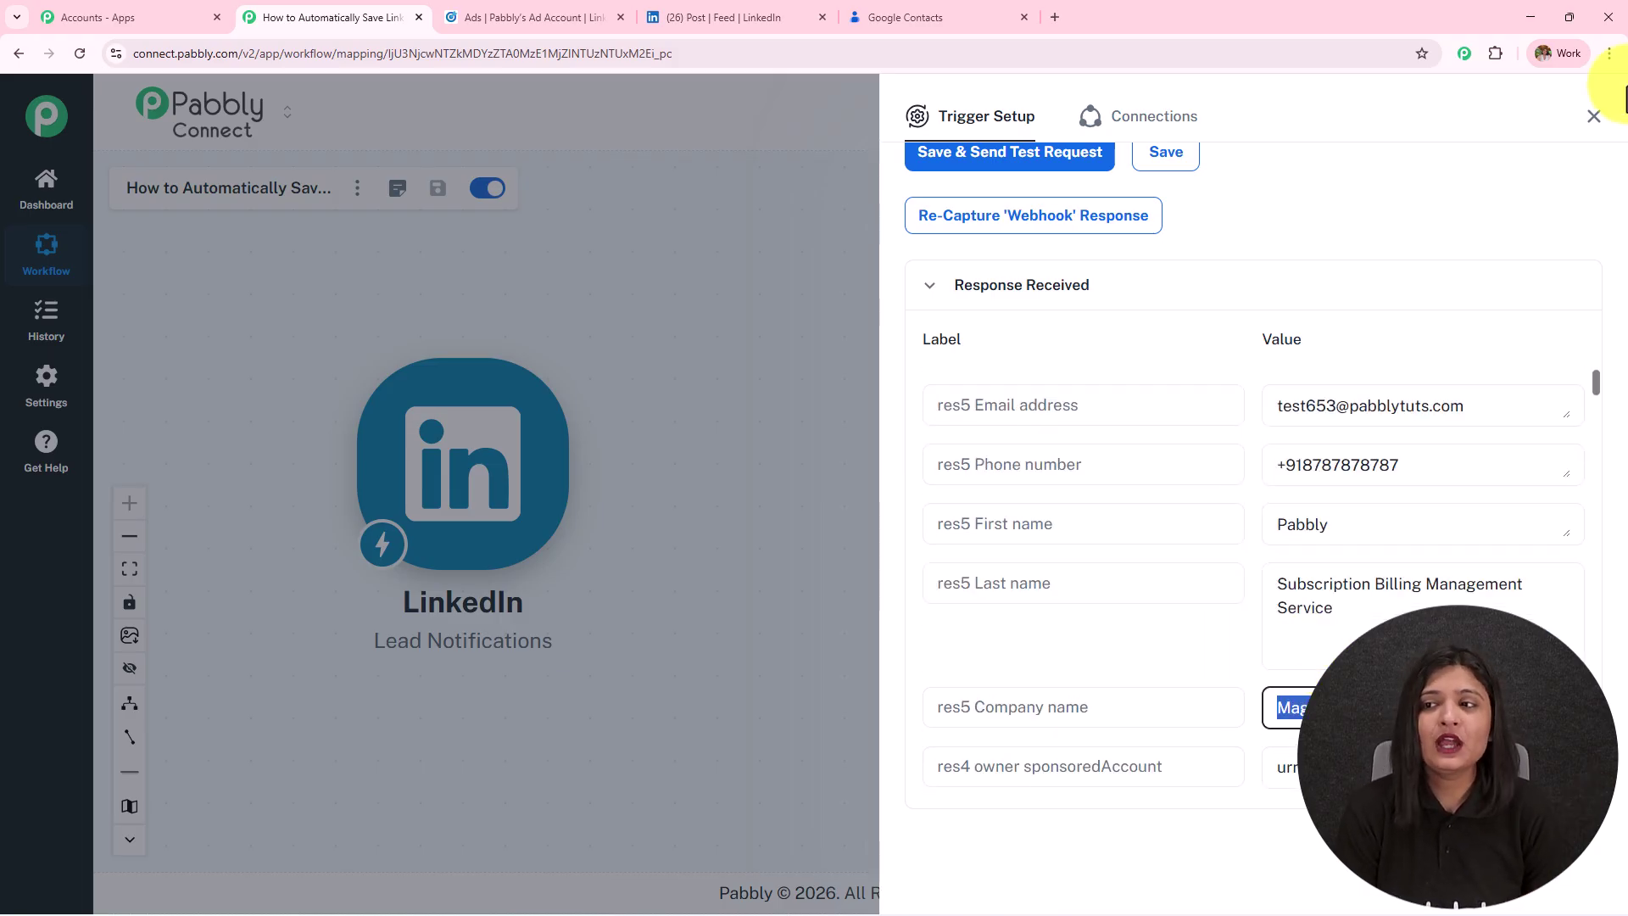
pyautogui.click(1593, 117)
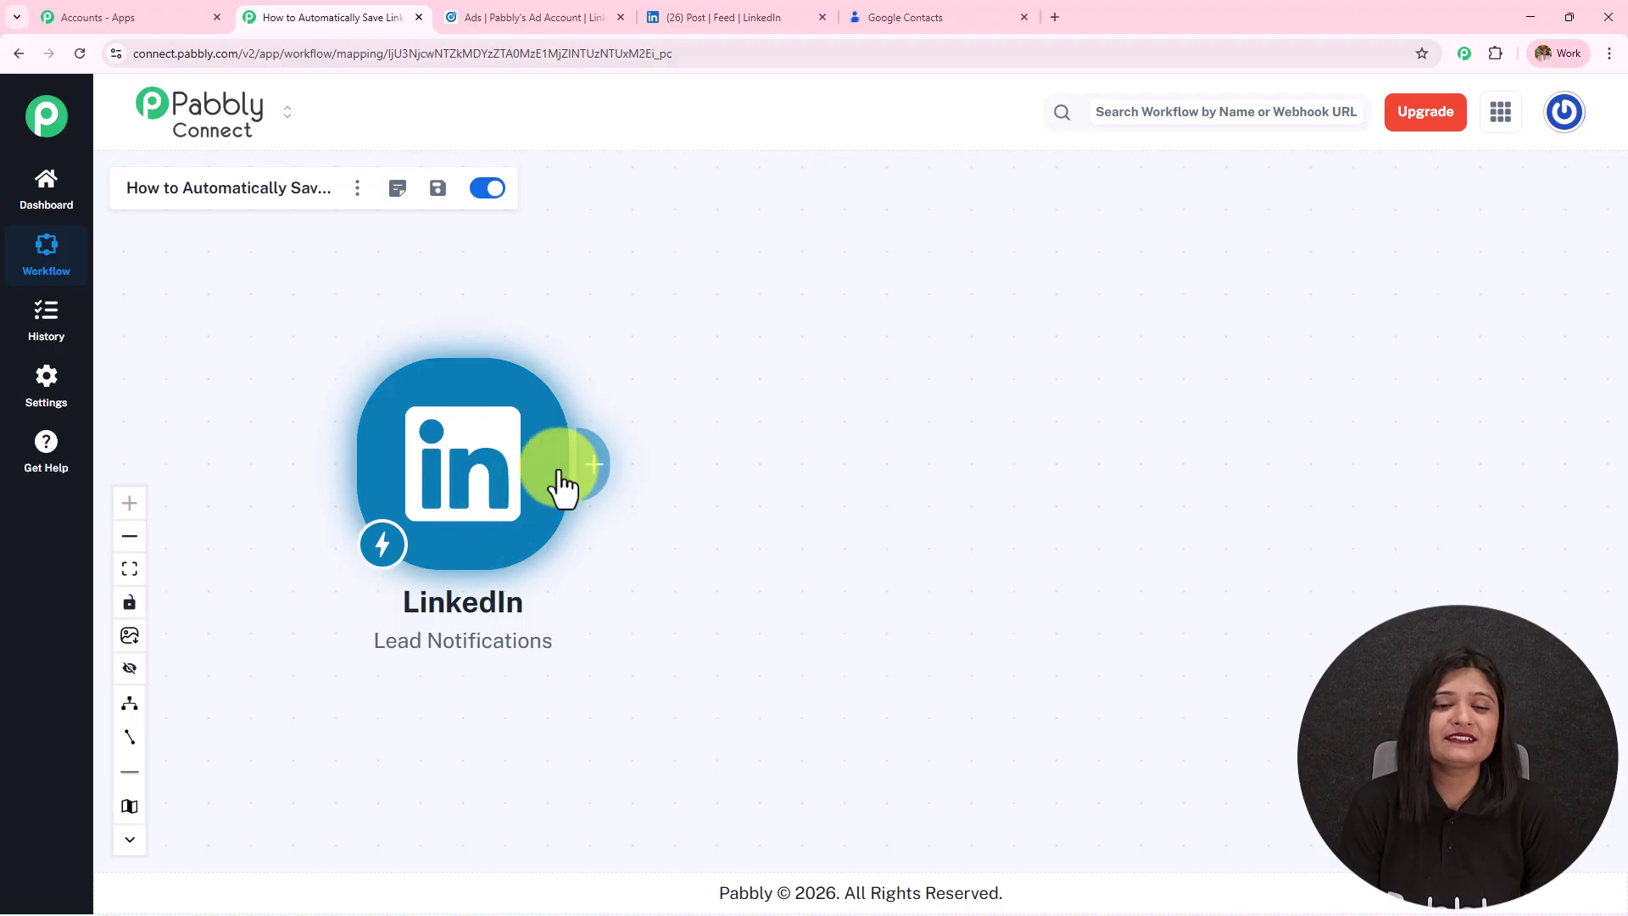
# Add an action step after the LinkedIn trigger with 'Google contacts' chosen as its app.
pyautogui.moveTo(658, 432)
pyautogui.click(683, 408)
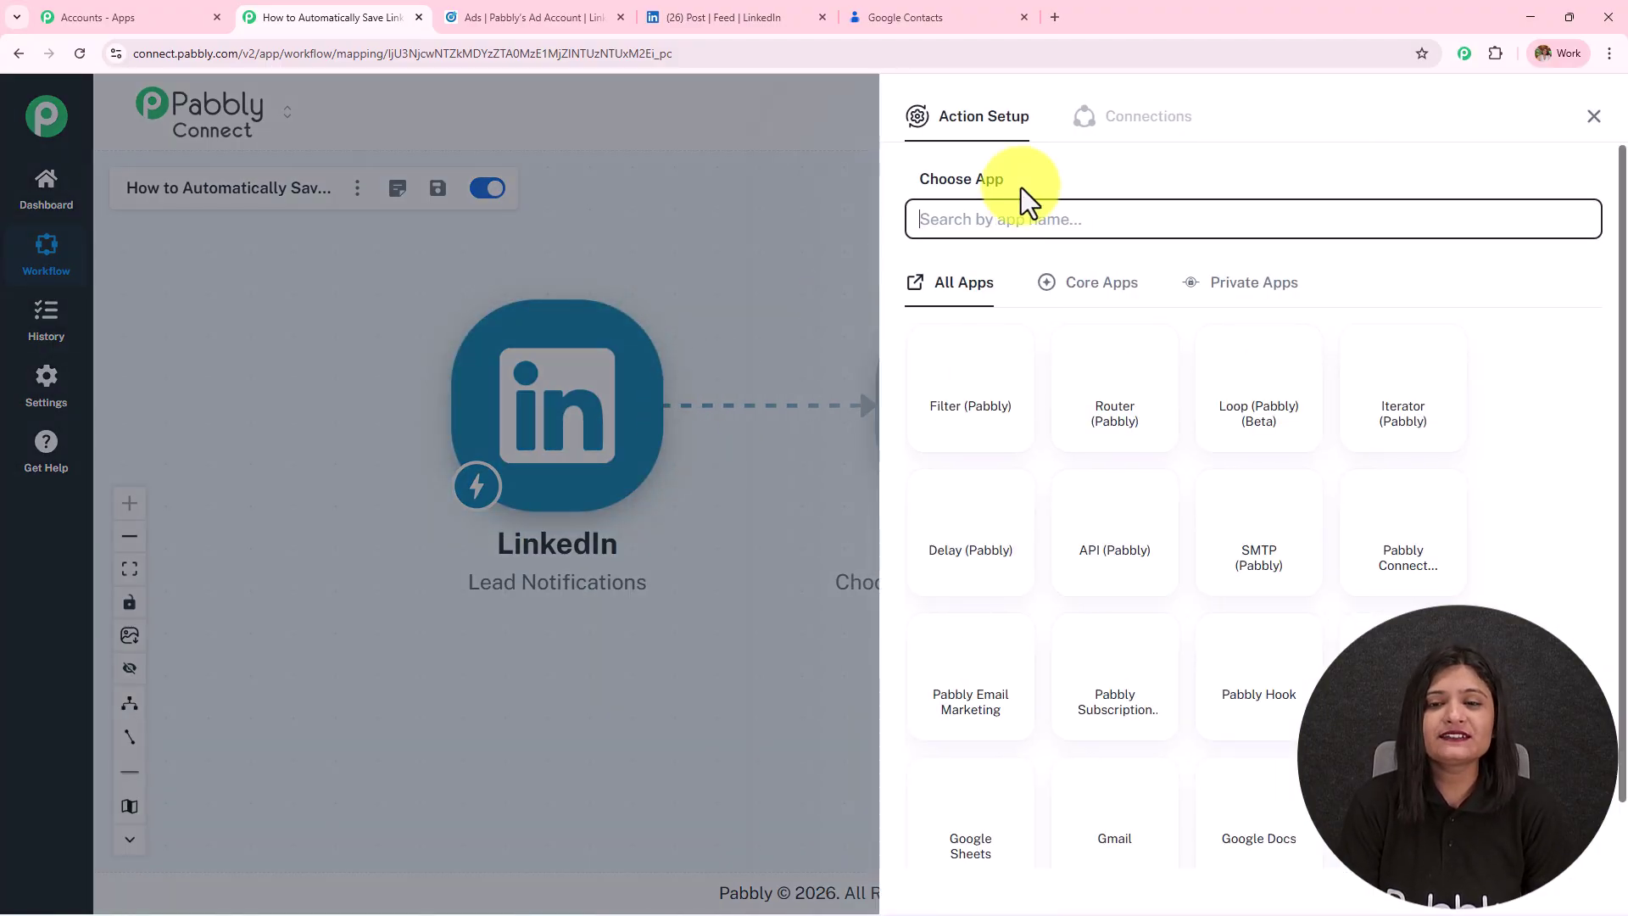
pyautogui.click(1016, 219)
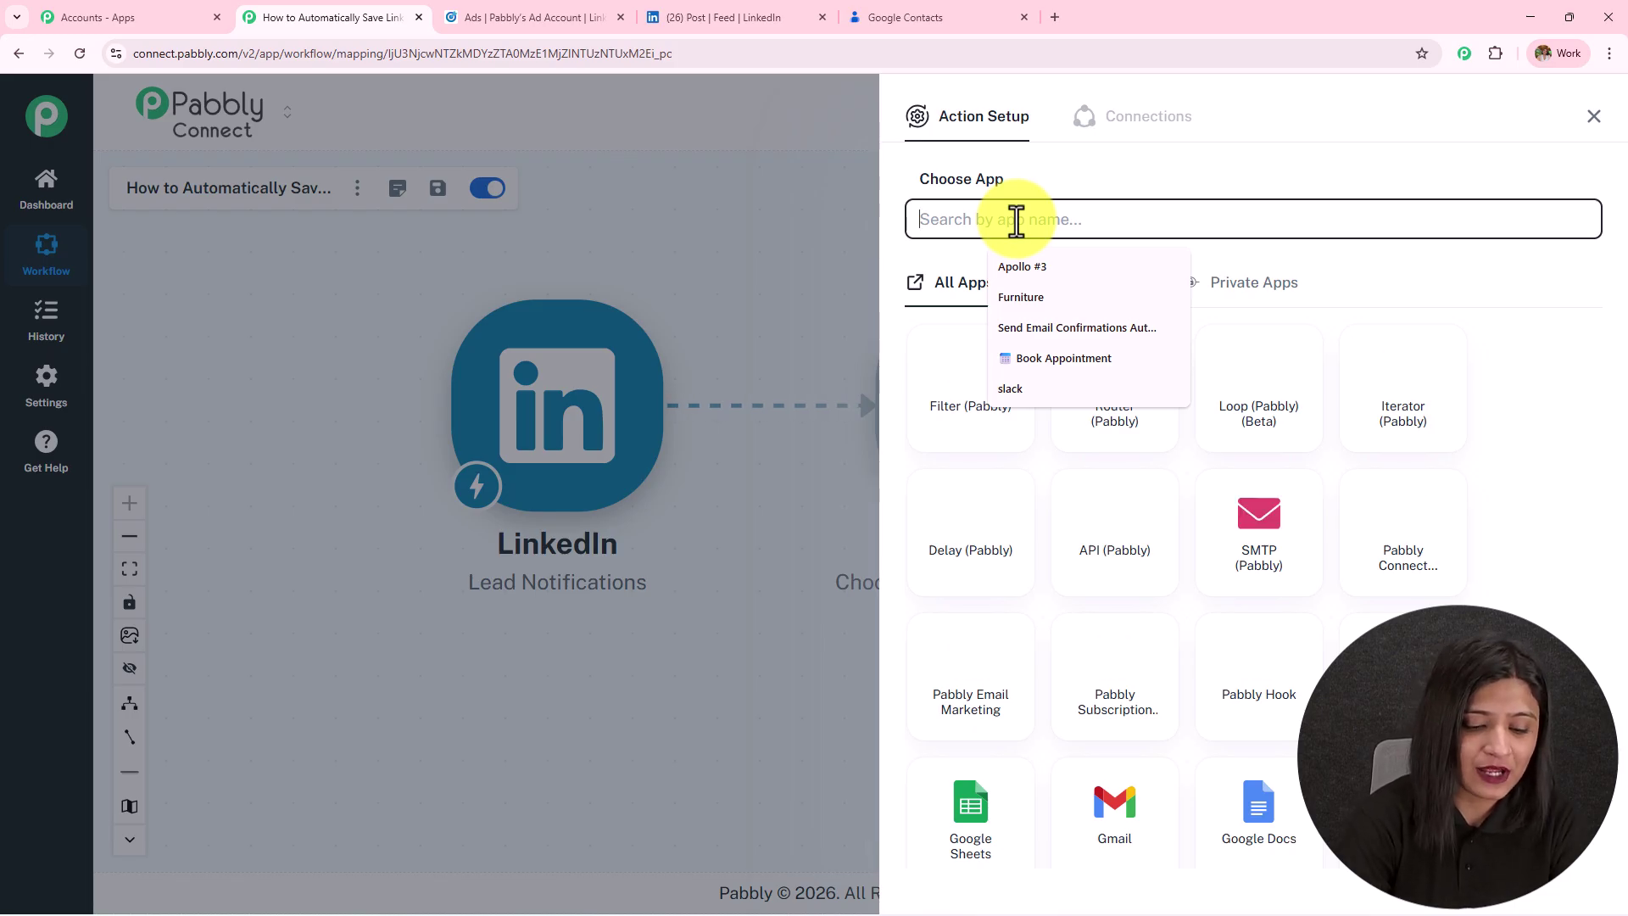
pyautogui.write('Google contacts')
pyautogui.click(1014, 340)
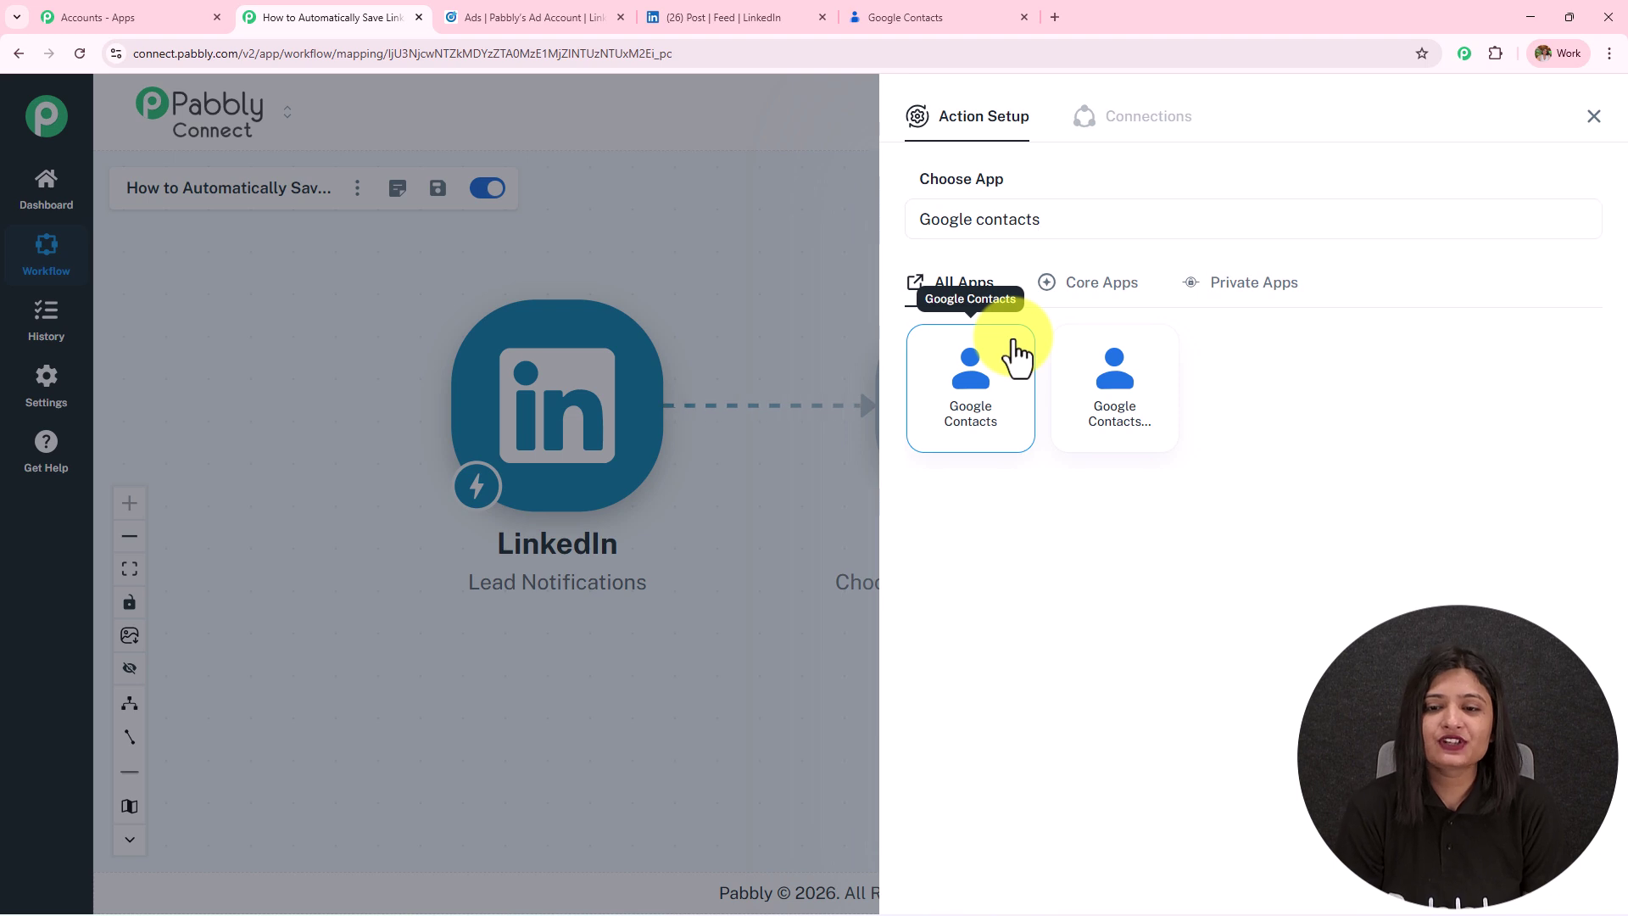
pyautogui.click(1009, 312)
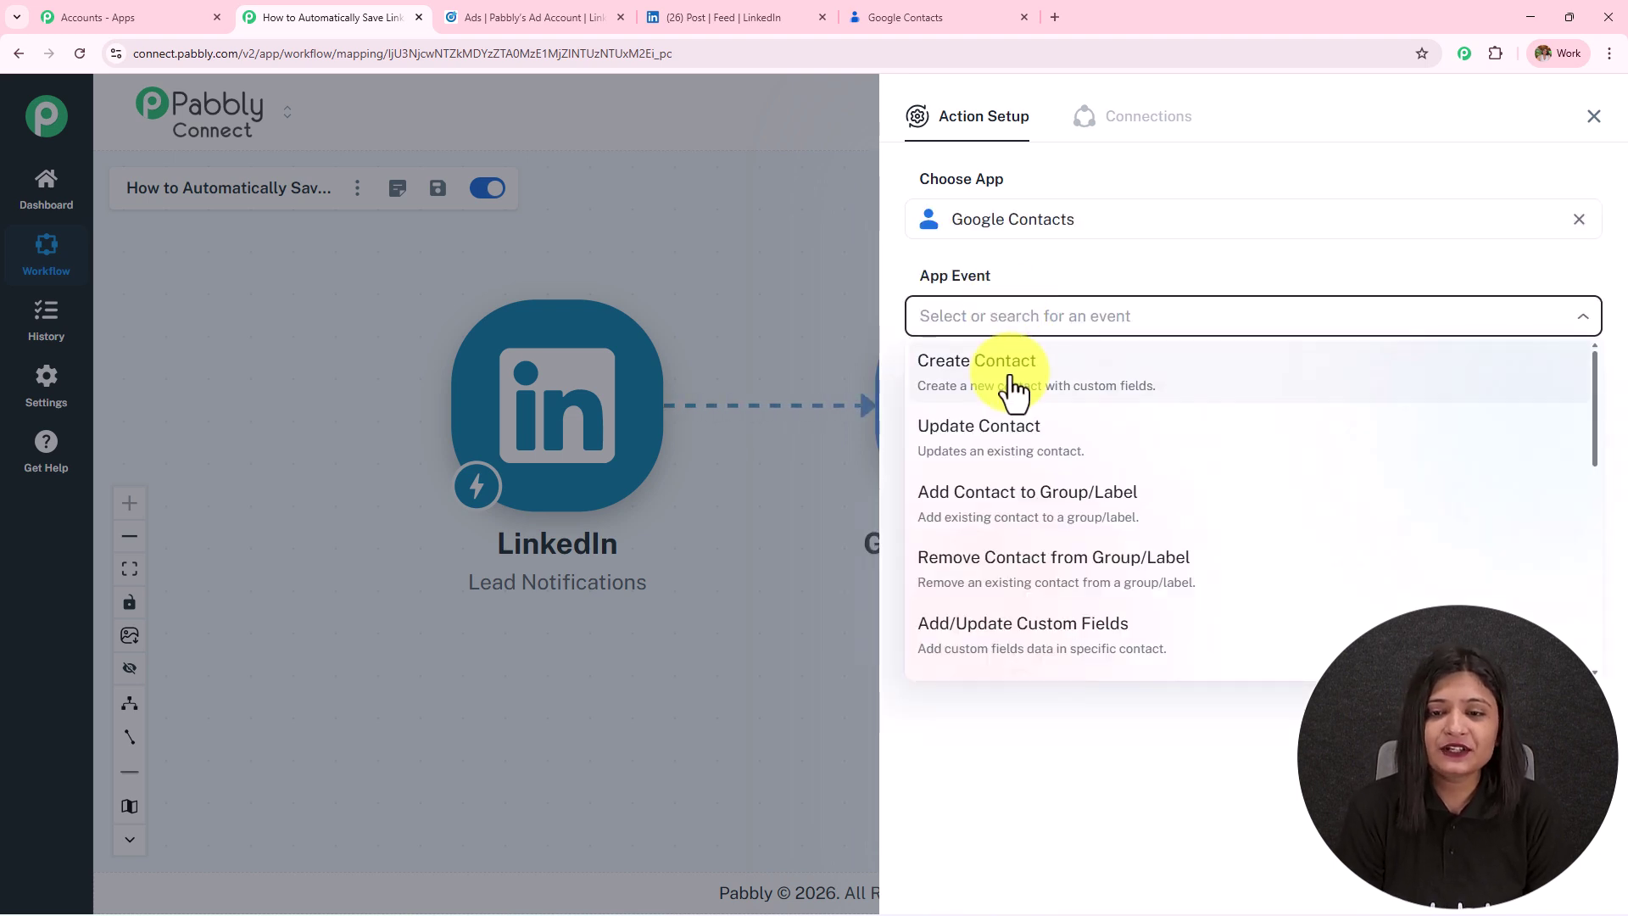
# Choose the Create Contact event and connect a Google account, allowing access to its contacts.
pyautogui.click(986, 386)
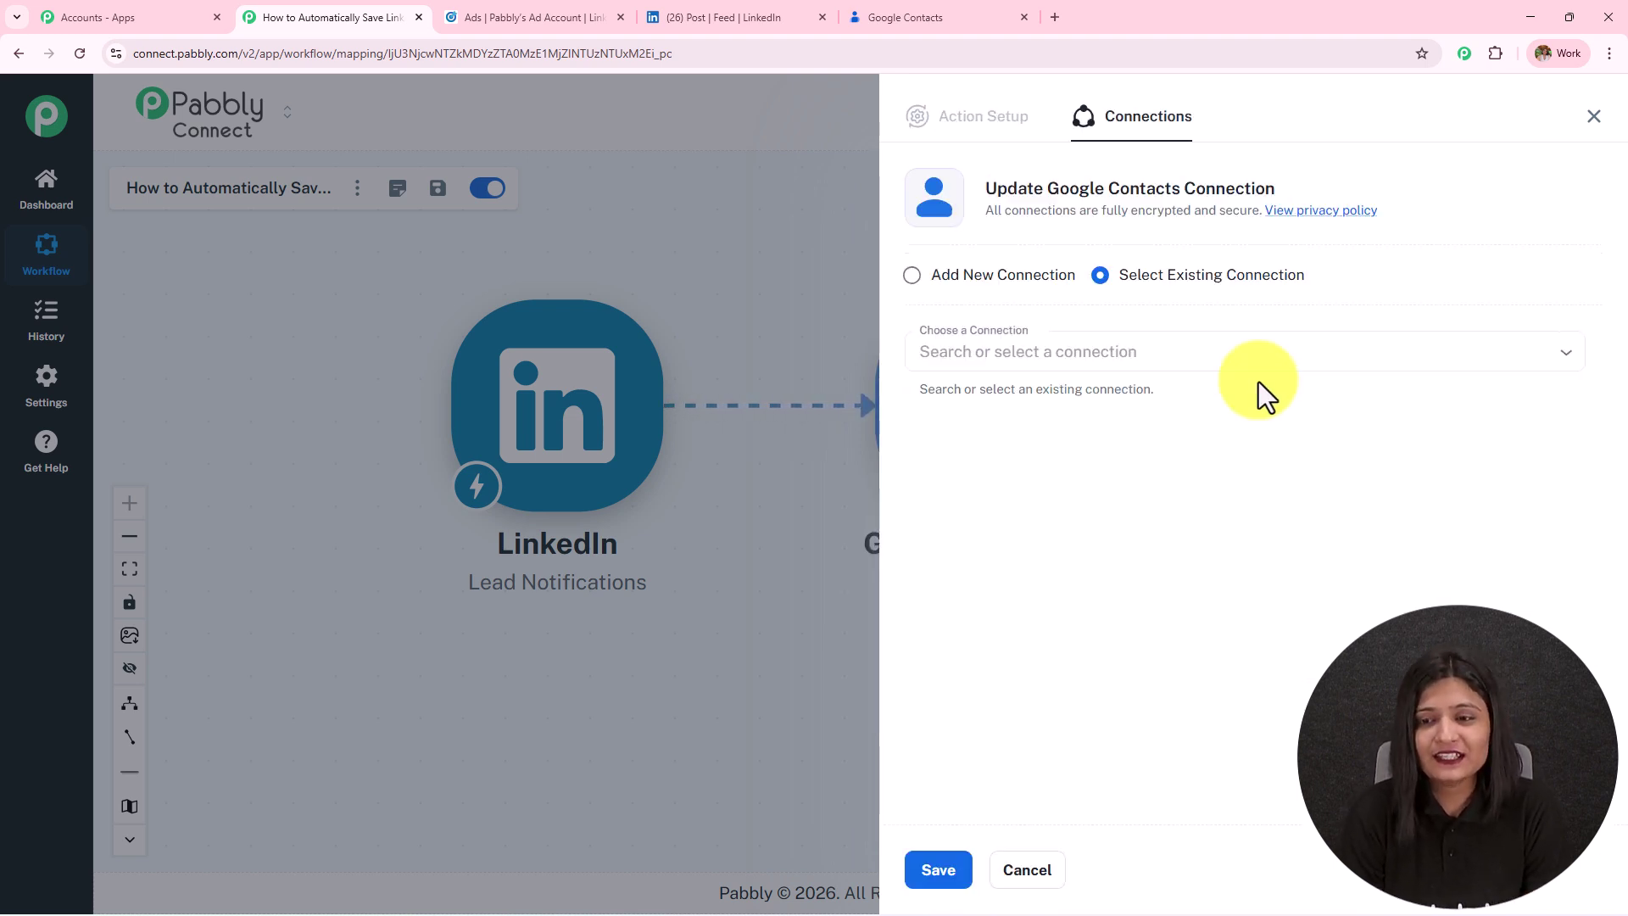
pyautogui.click(961, 277)
pyautogui.click(1078, 483)
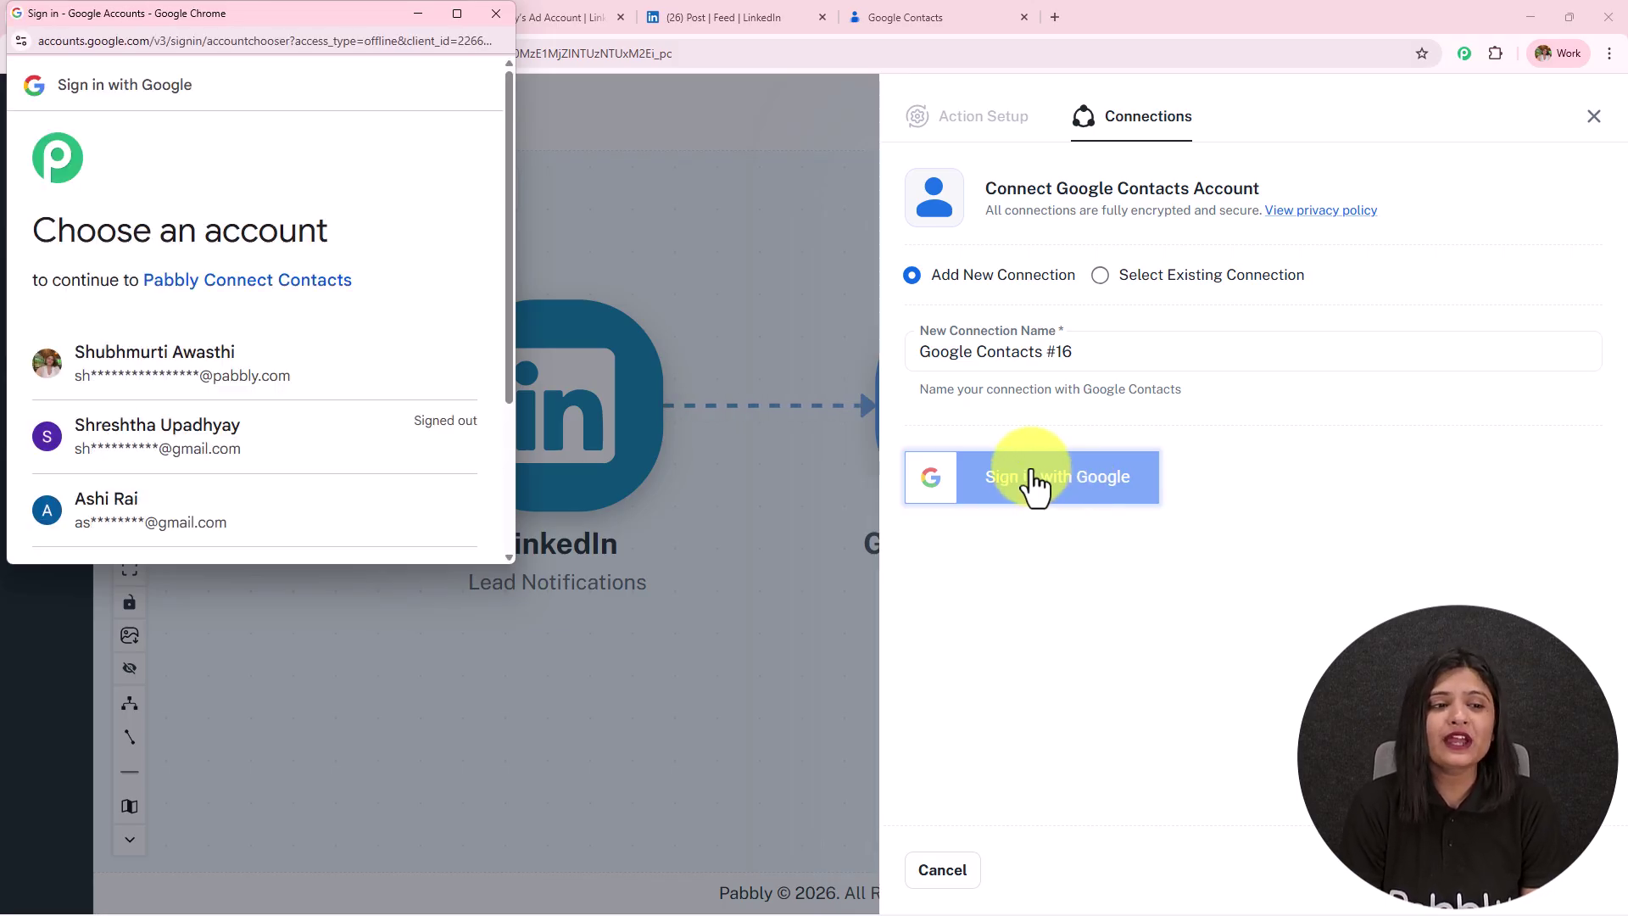
pyautogui.click(299, 389)
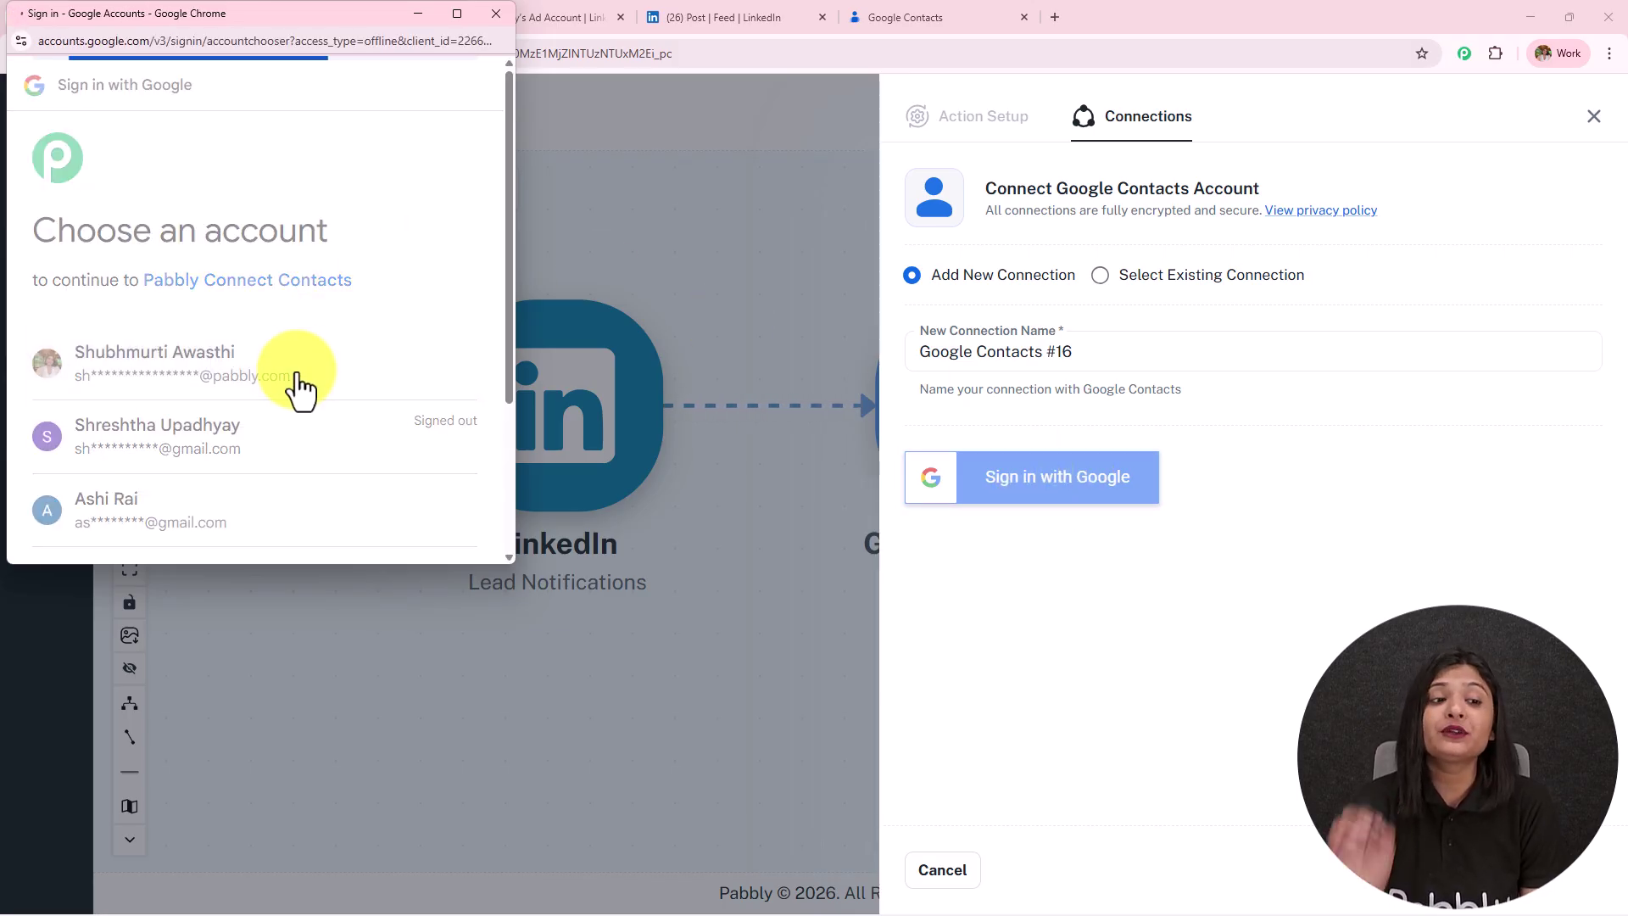
pyautogui.scroll(-1, 346, 378)
pyautogui.click(367, 451)
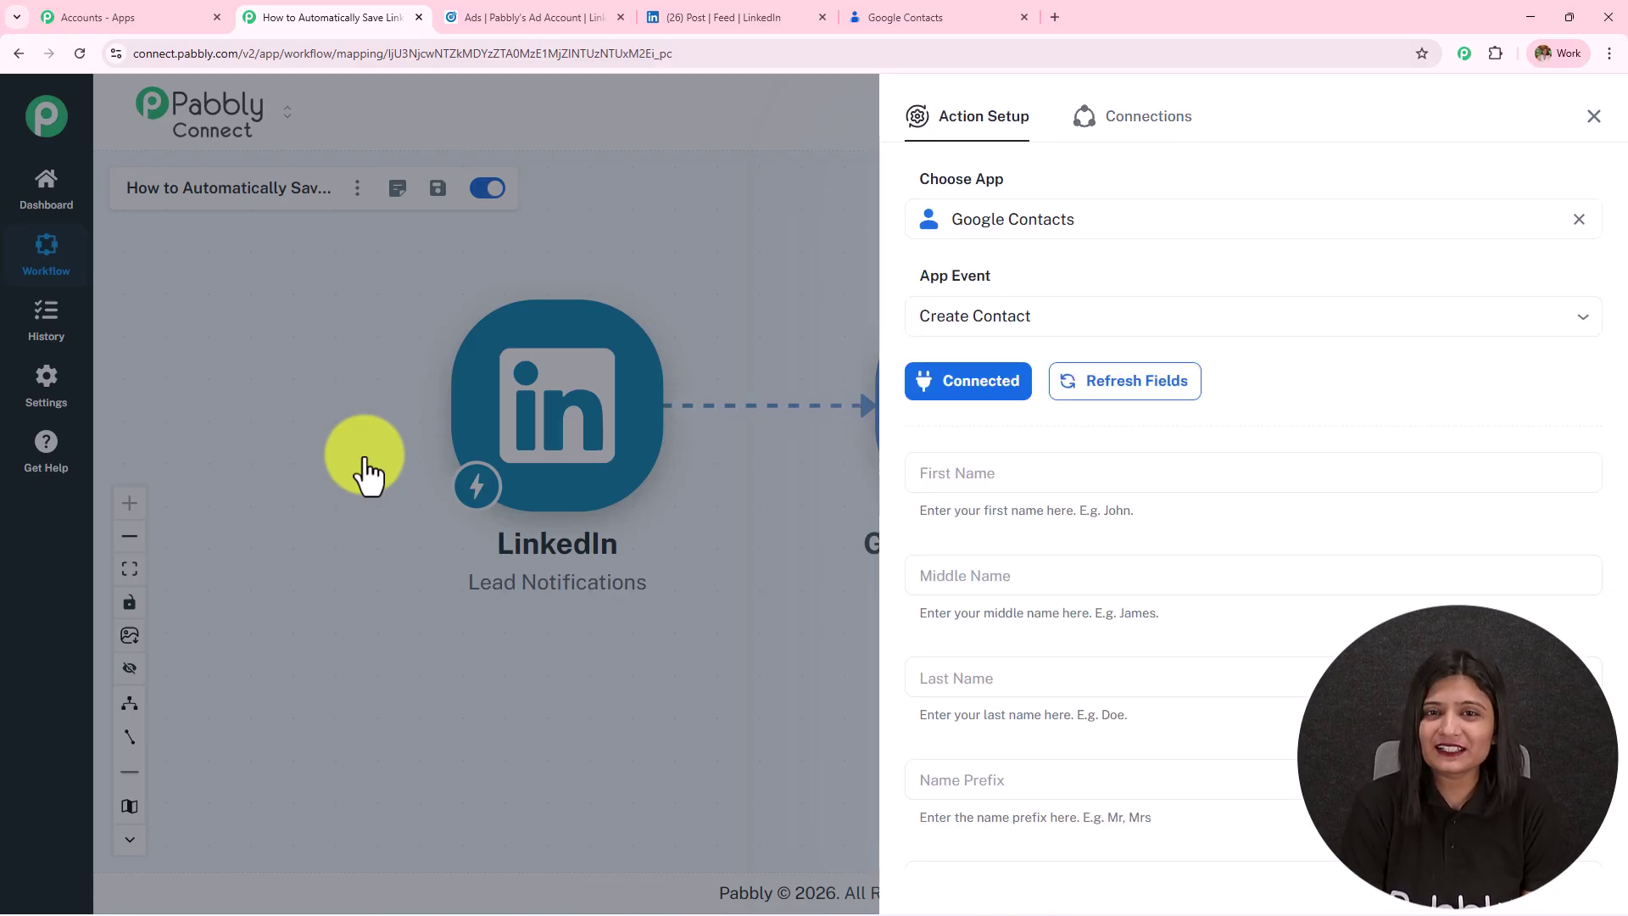
# Map the LinkedIn lead's 'res5 First name' into the contact's First Name field.
pyautogui.scroll(-10, 931, 496)
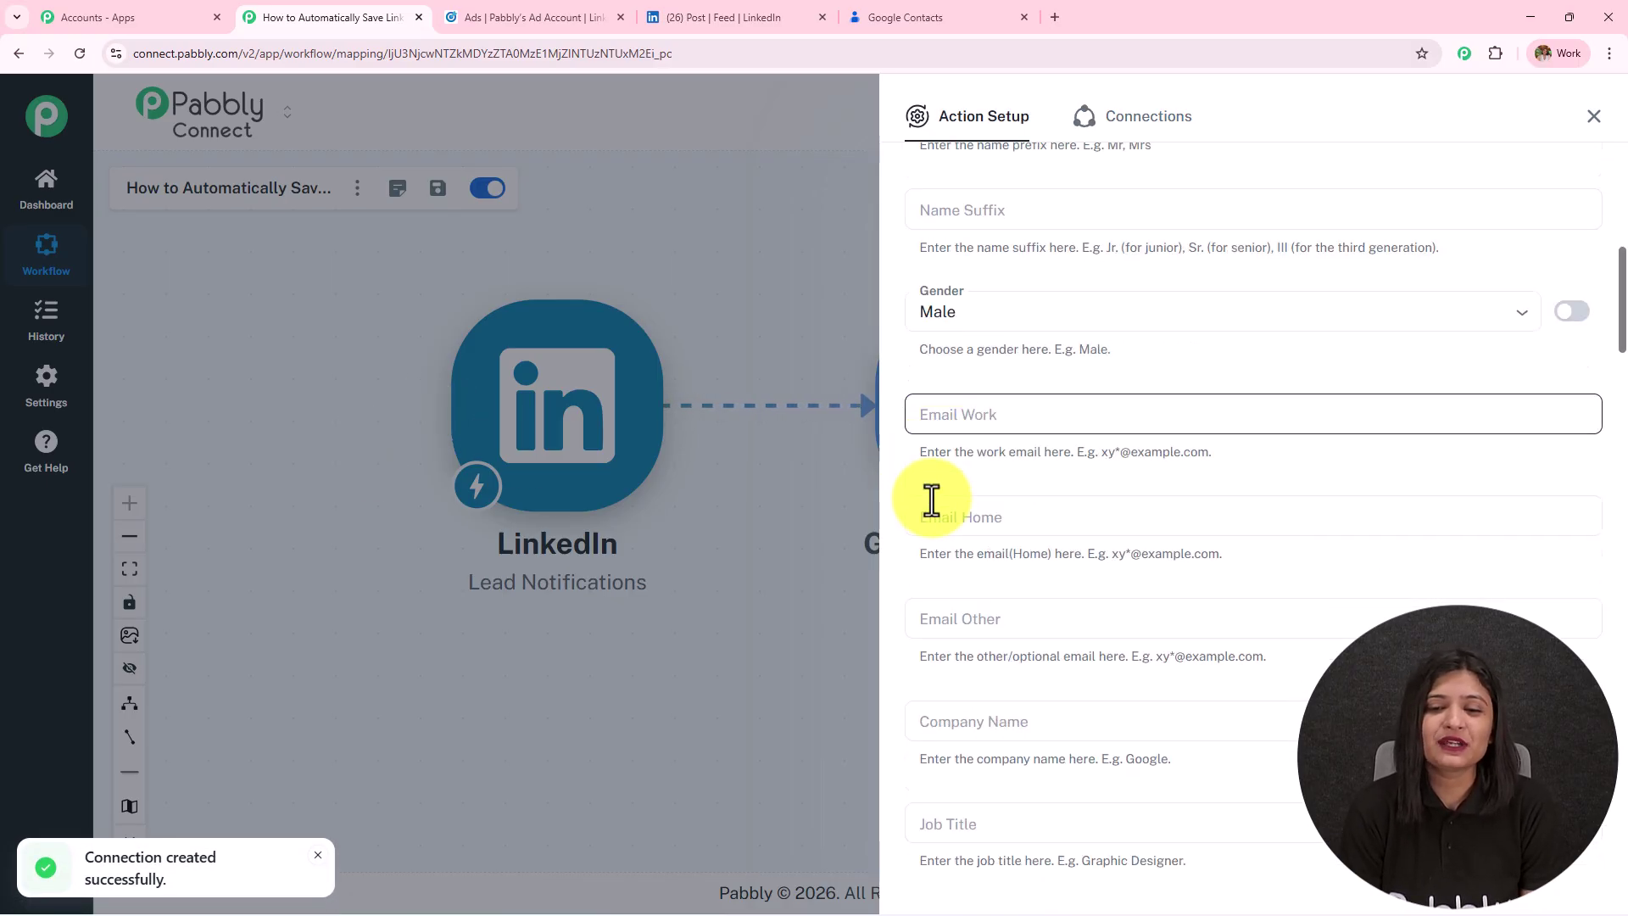
pyautogui.scroll(6, 931, 500)
pyautogui.scroll(4, 931, 500)
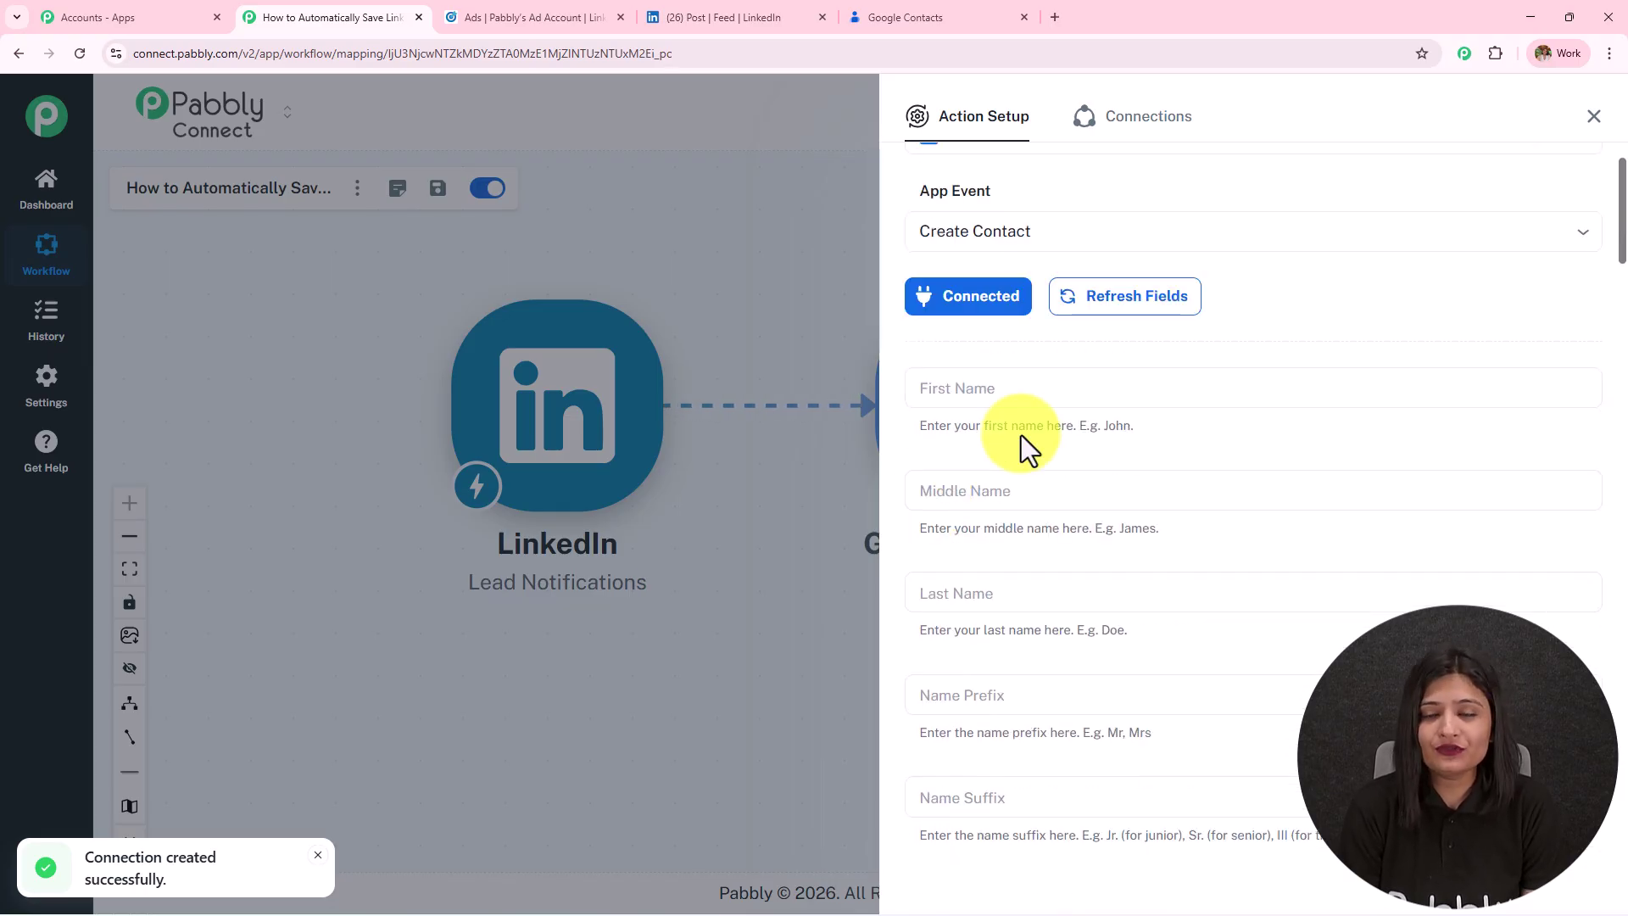
pyautogui.scroll(-1, 1056, 416)
pyautogui.click(1051, 305)
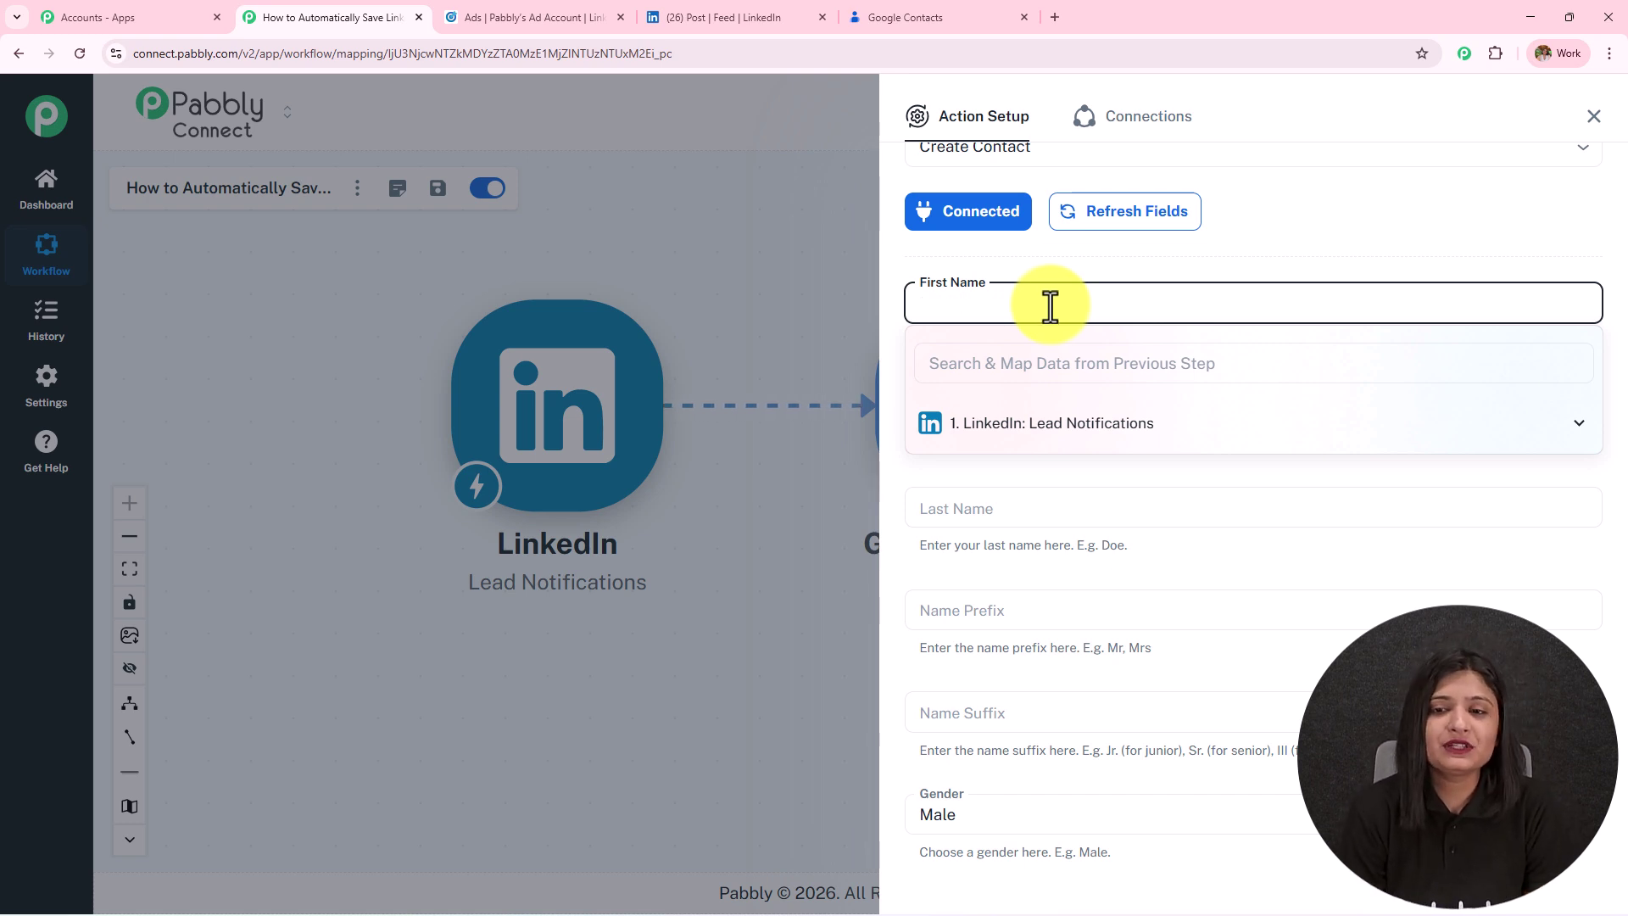
pyautogui.click(1031, 266)
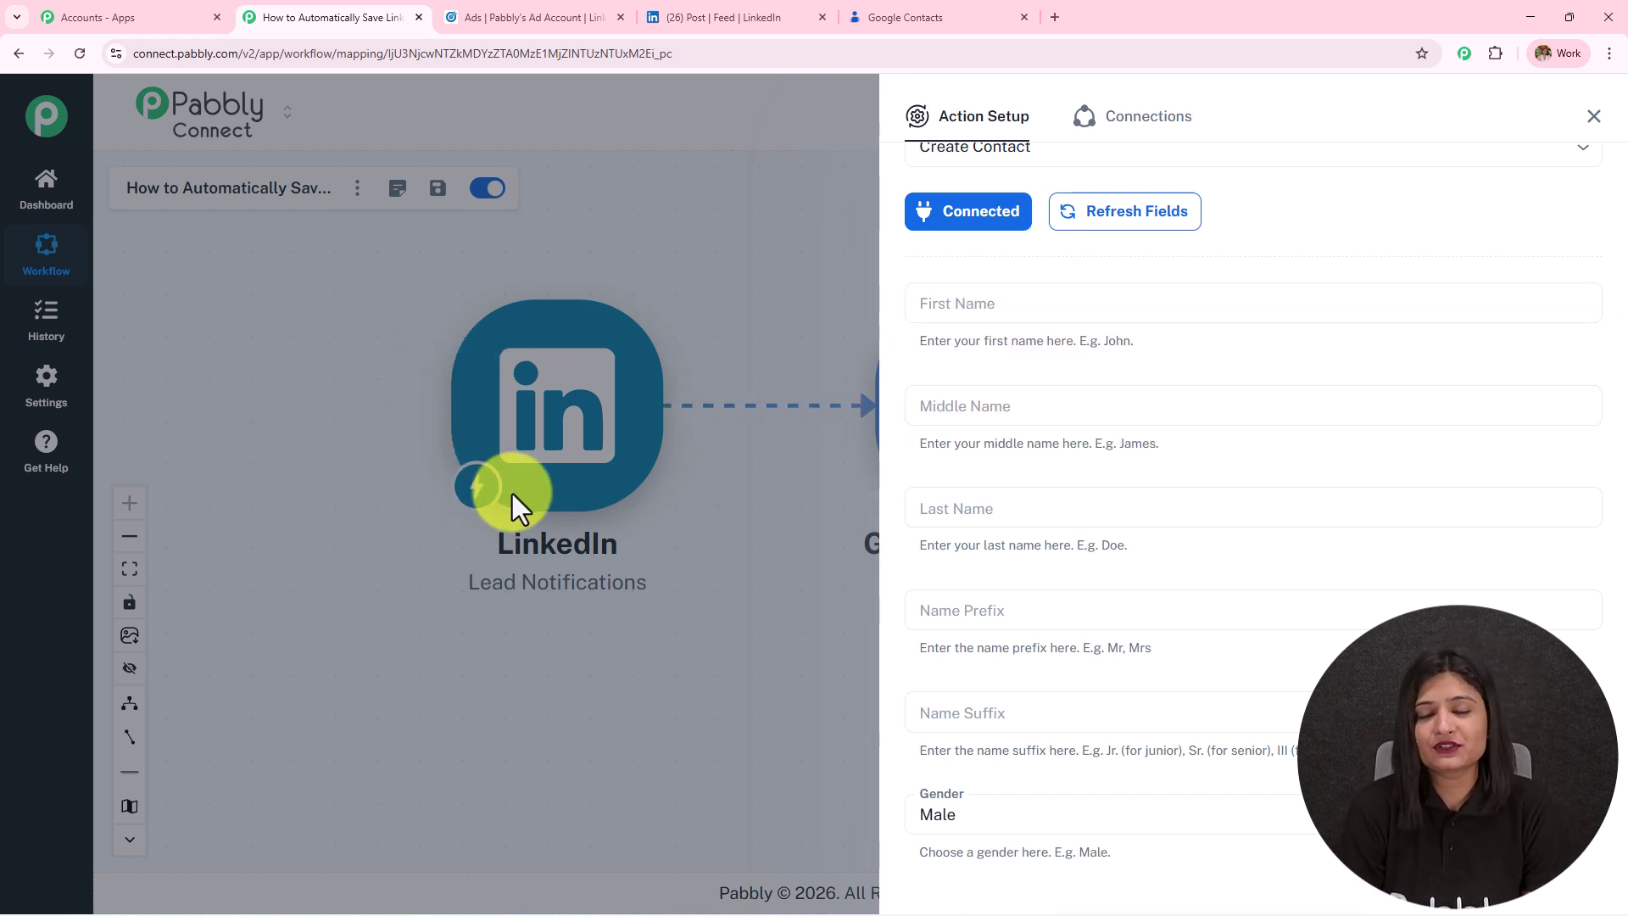
pyautogui.click(1067, 309)
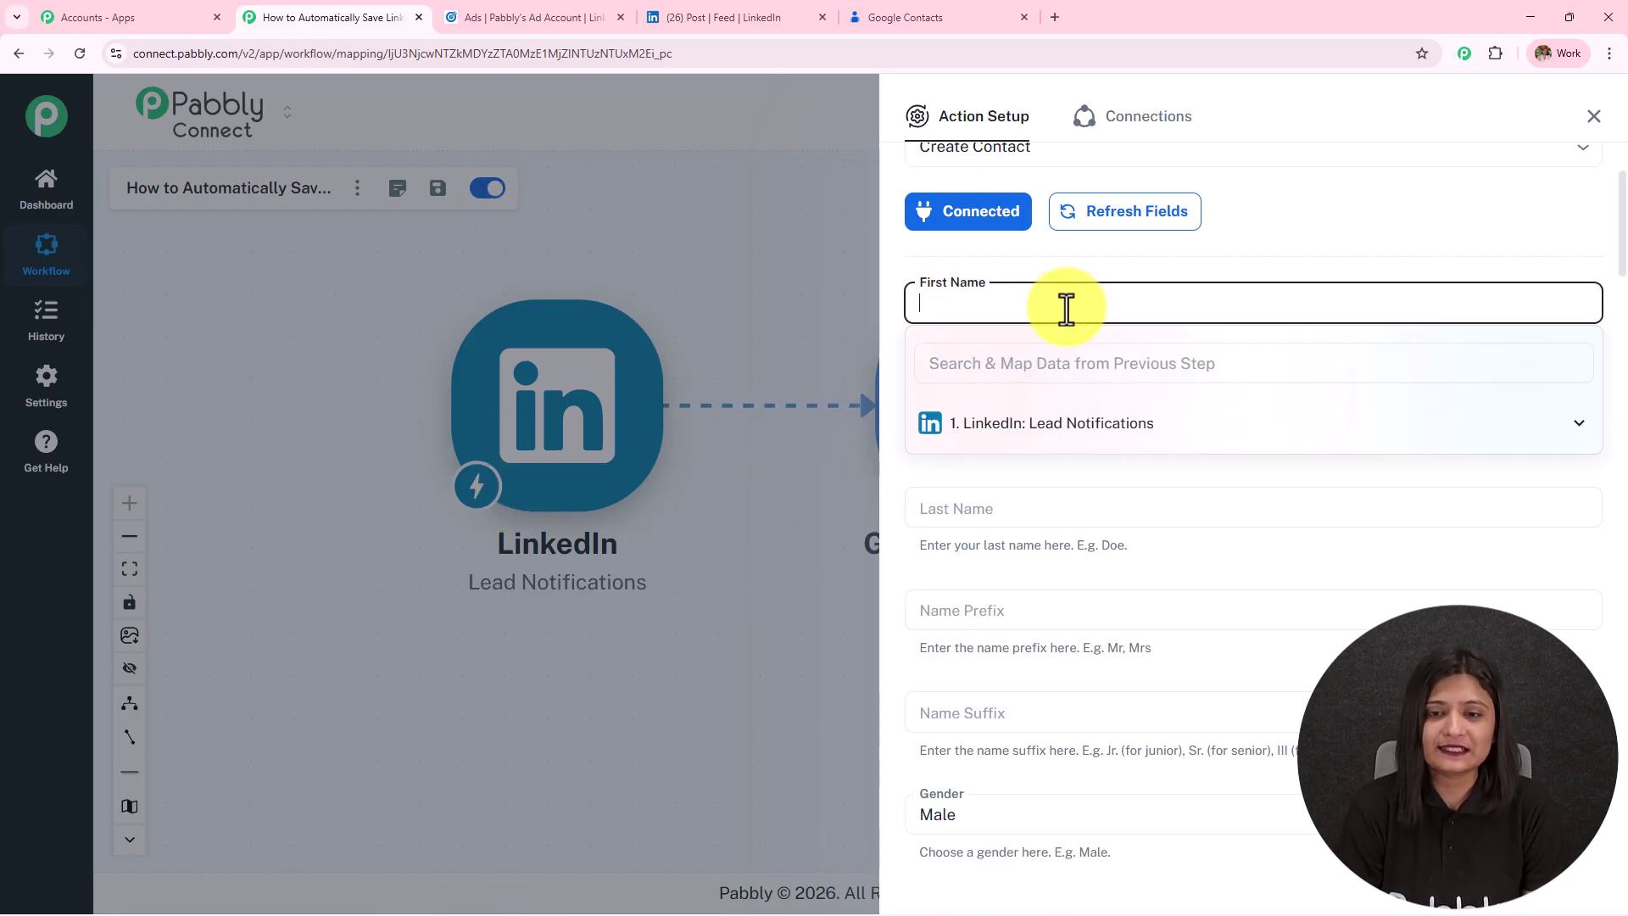
pyautogui.click(1025, 443)
pyautogui.scroll(-5, 1072, 552)
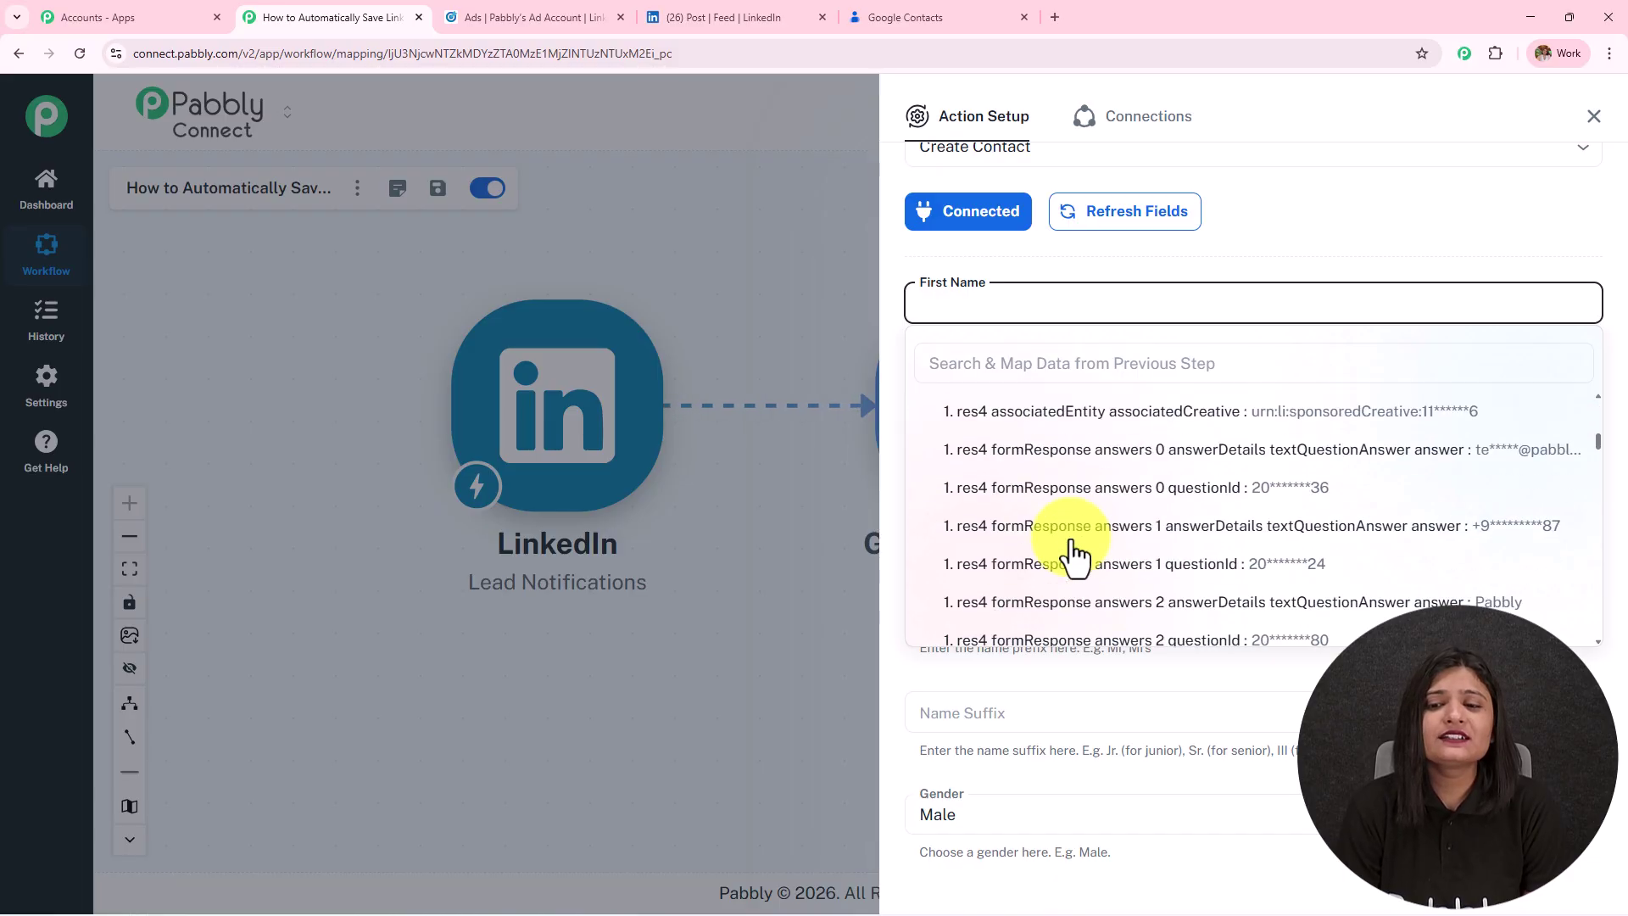
pyautogui.scroll(6, 1074, 553)
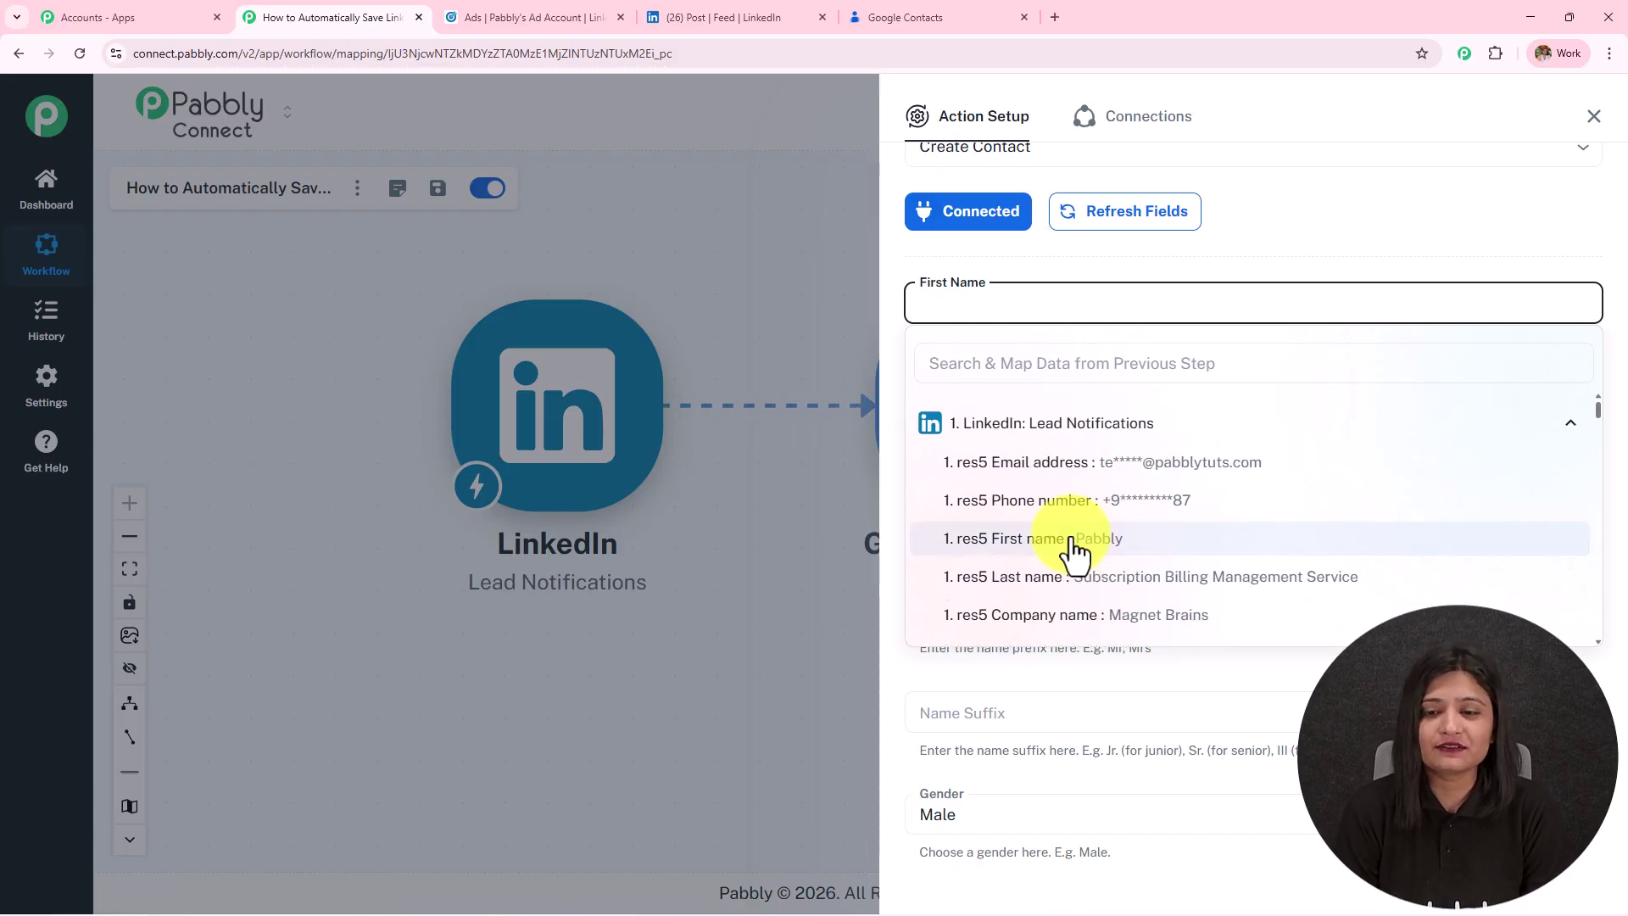
pyautogui.click(1075, 552)
pyautogui.click(1051, 255)
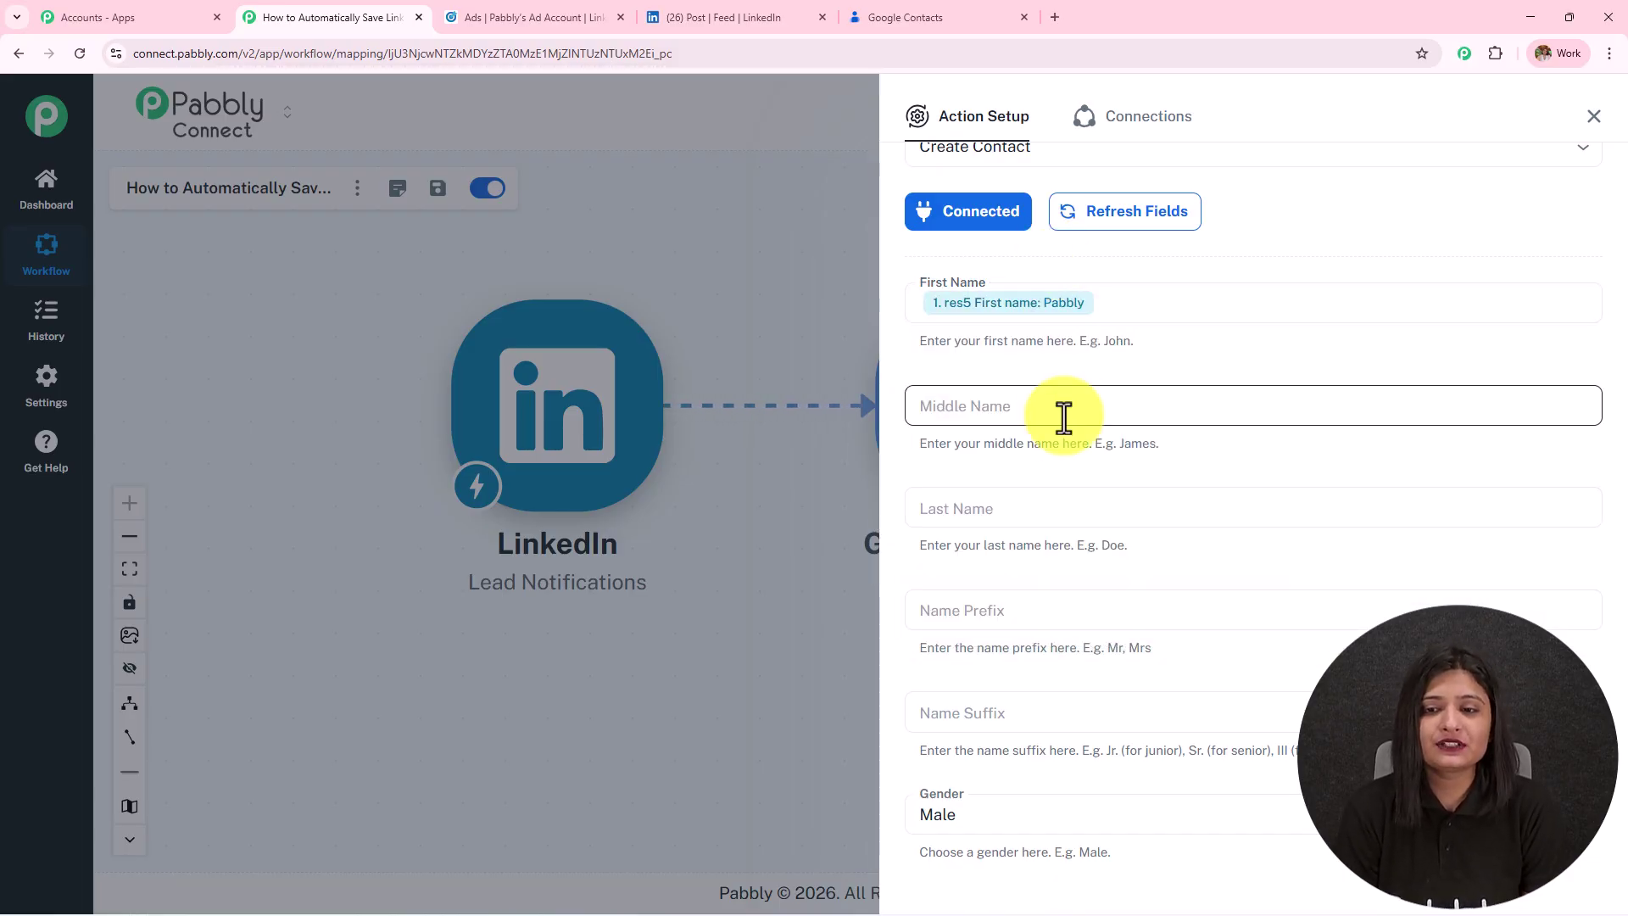
# Map the LinkedIn lead's 'res5 Last name' into the contact's Last Name field.
pyautogui.click(1061, 407)
pyautogui.click(1082, 369)
pyautogui.click(1086, 504)
pyautogui.click(1113, 405)
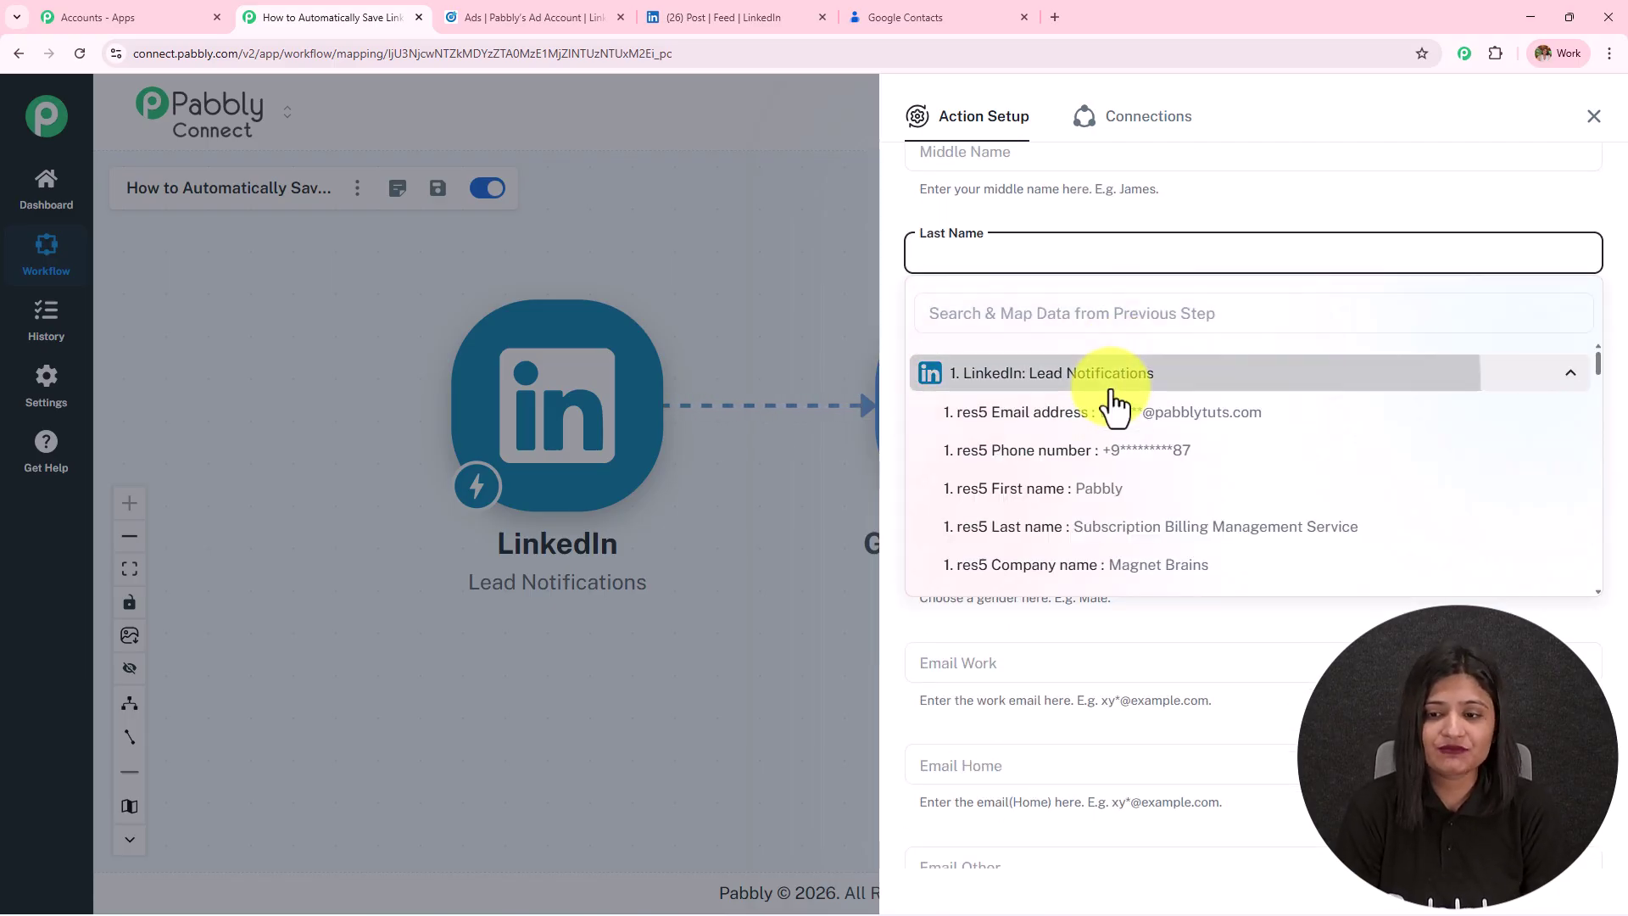
pyautogui.click(1121, 530)
pyautogui.click(1082, 222)
pyautogui.scroll(-2, 1077, 217)
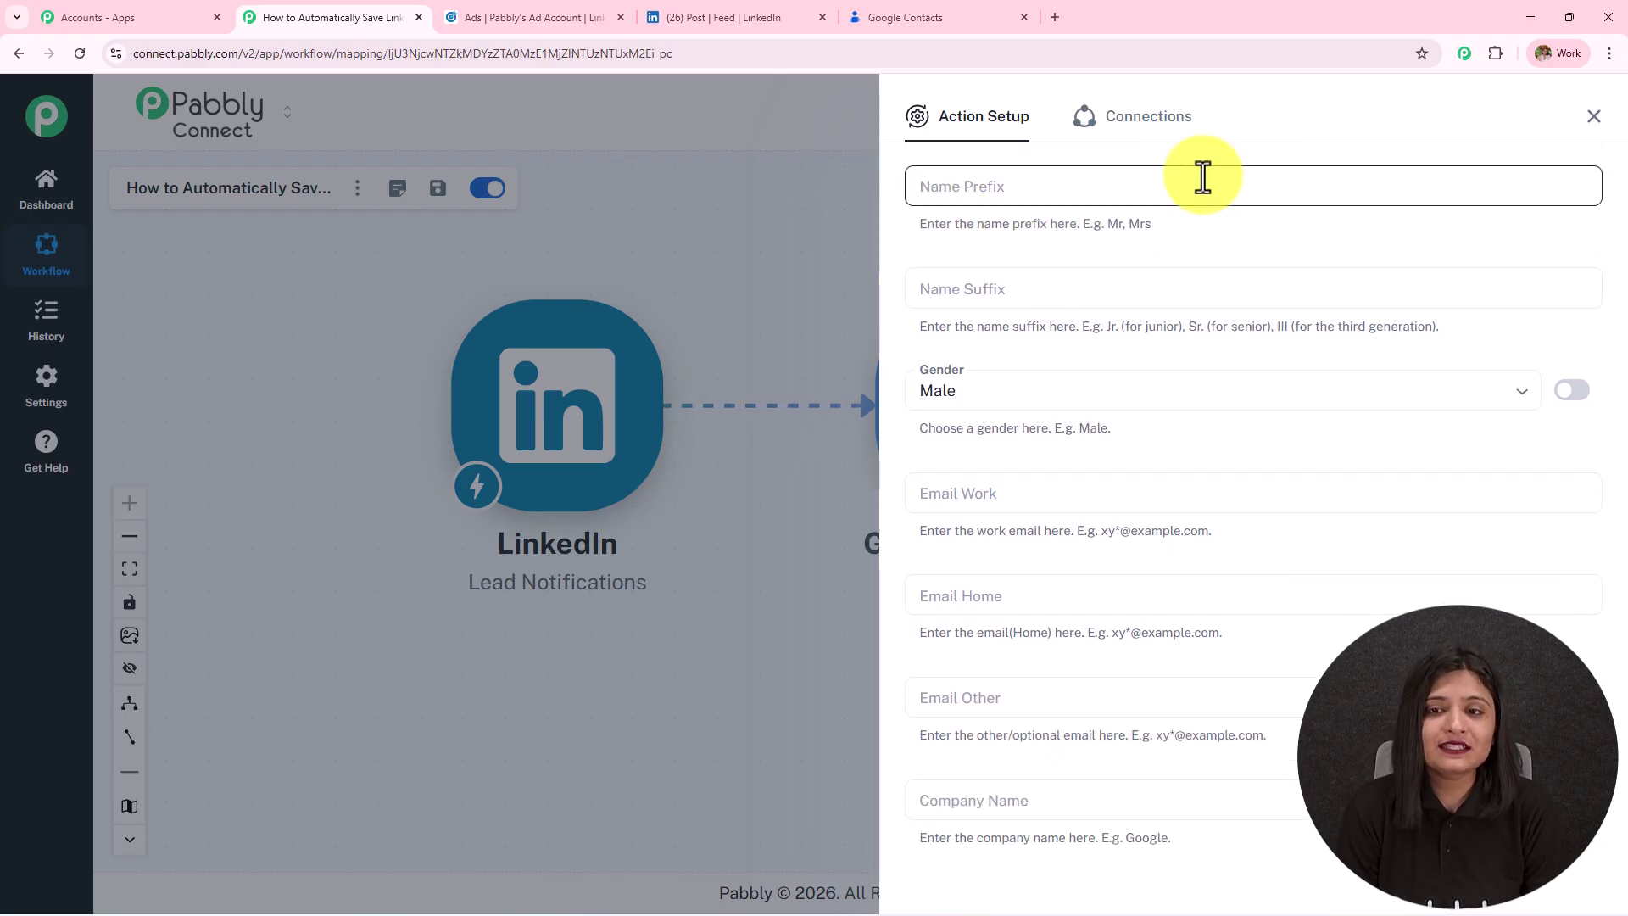
# Switch Gender to mapped data and delete its default 'male' value.
pyautogui.scroll(-1, 1043, 297)
pyautogui.click(935, 307)
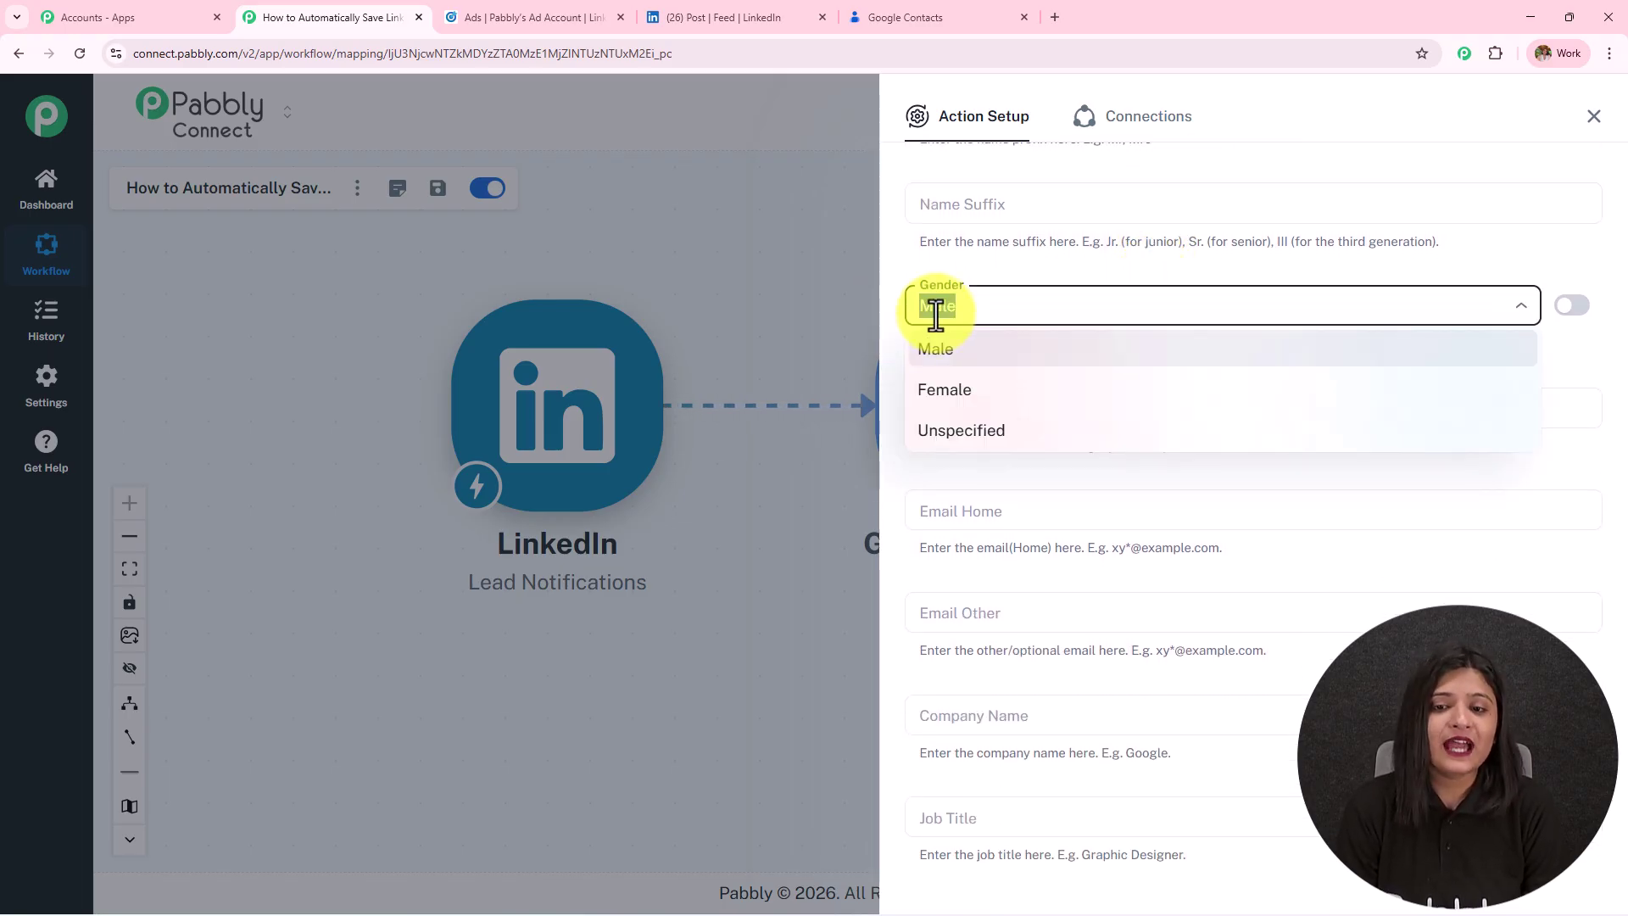
pyautogui.click(1575, 307)
pyautogui.moveTo(1134, 306); pyautogui.dragTo(726, 354)
pyautogui.press('BackSpace')
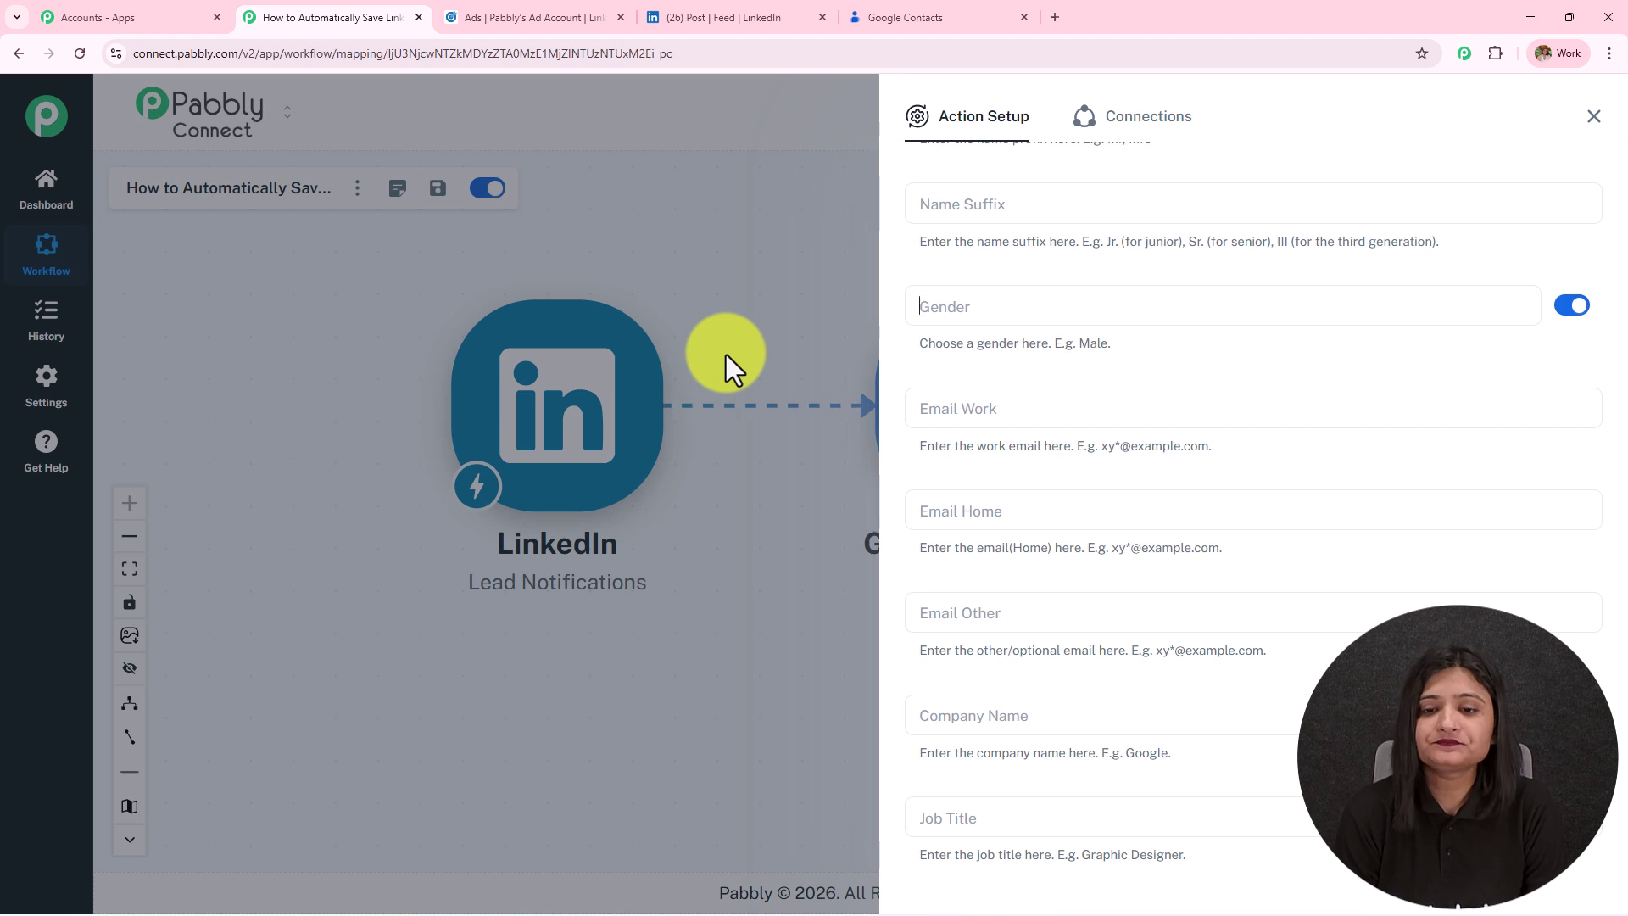
# Map the lead's email address, company name and phone number into Email Work, Company Name and Phone Number (Work).
pyautogui.scroll(-3, 1116, 328)
pyautogui.click(1051, 166)
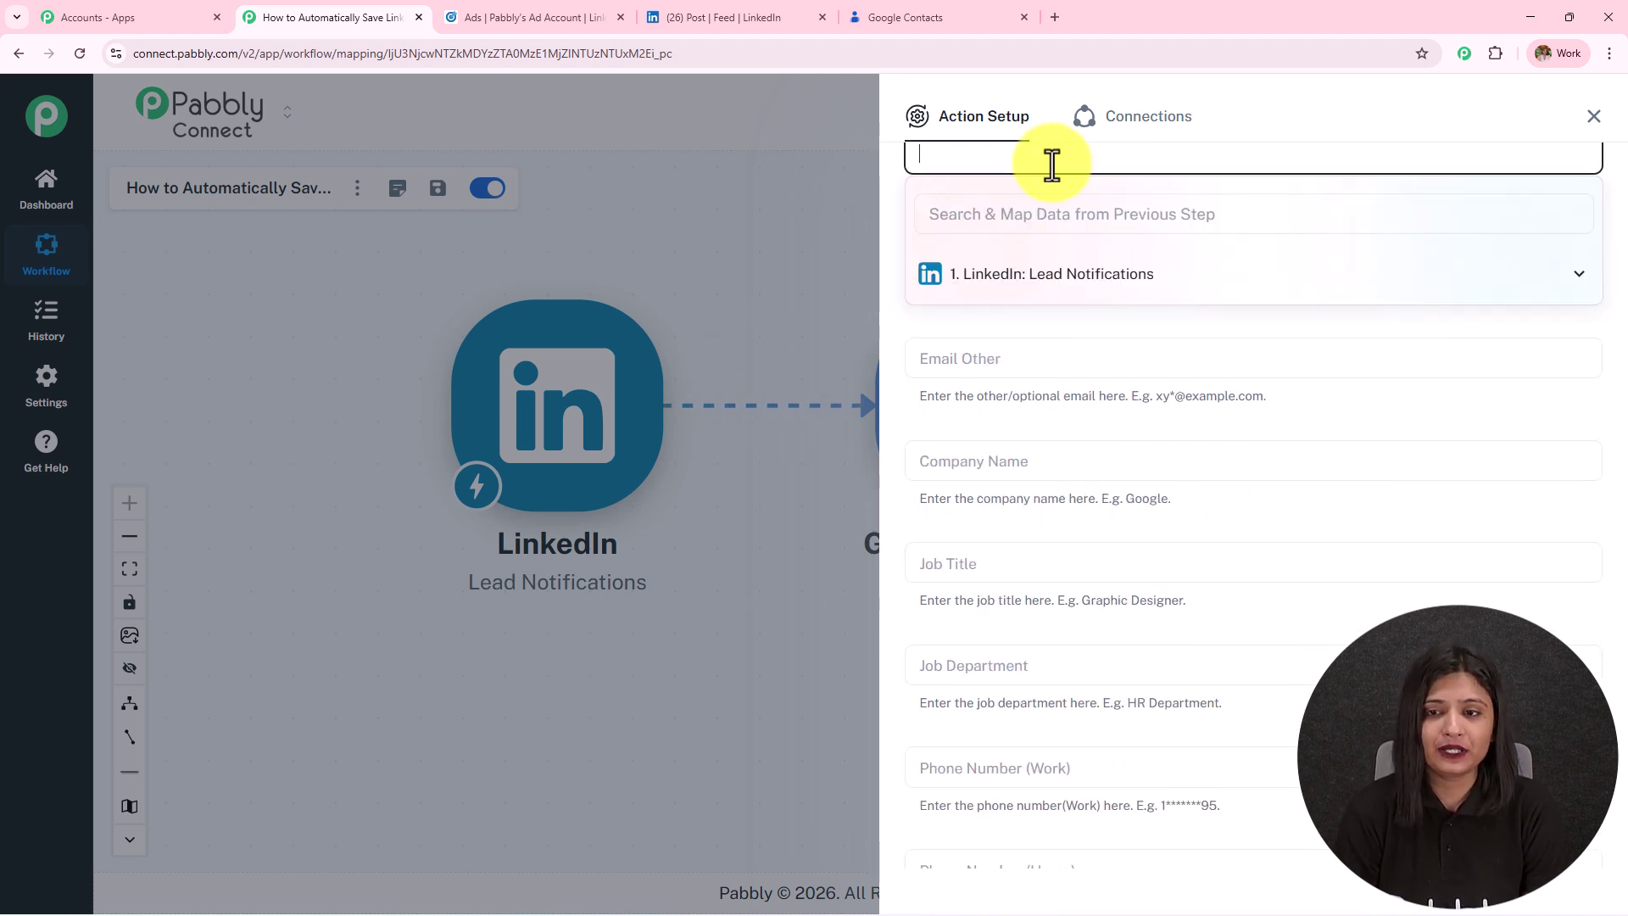
pyautogui.click(1060, 274)
pyautogui.click(1100, 315)
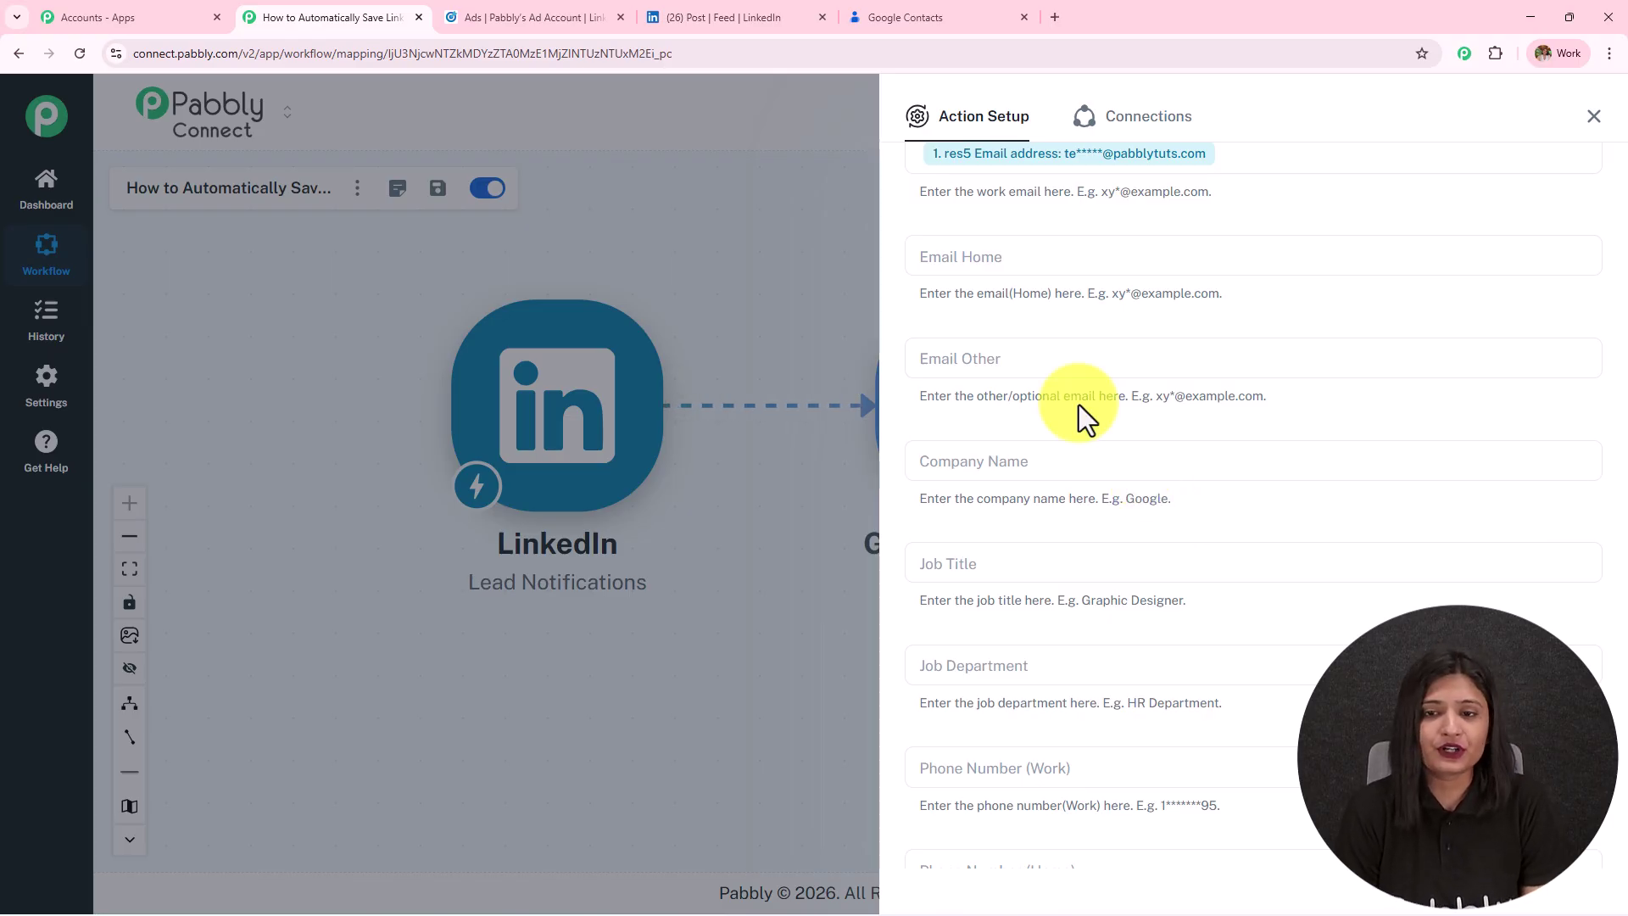
pyautogui.click(1043, 458)
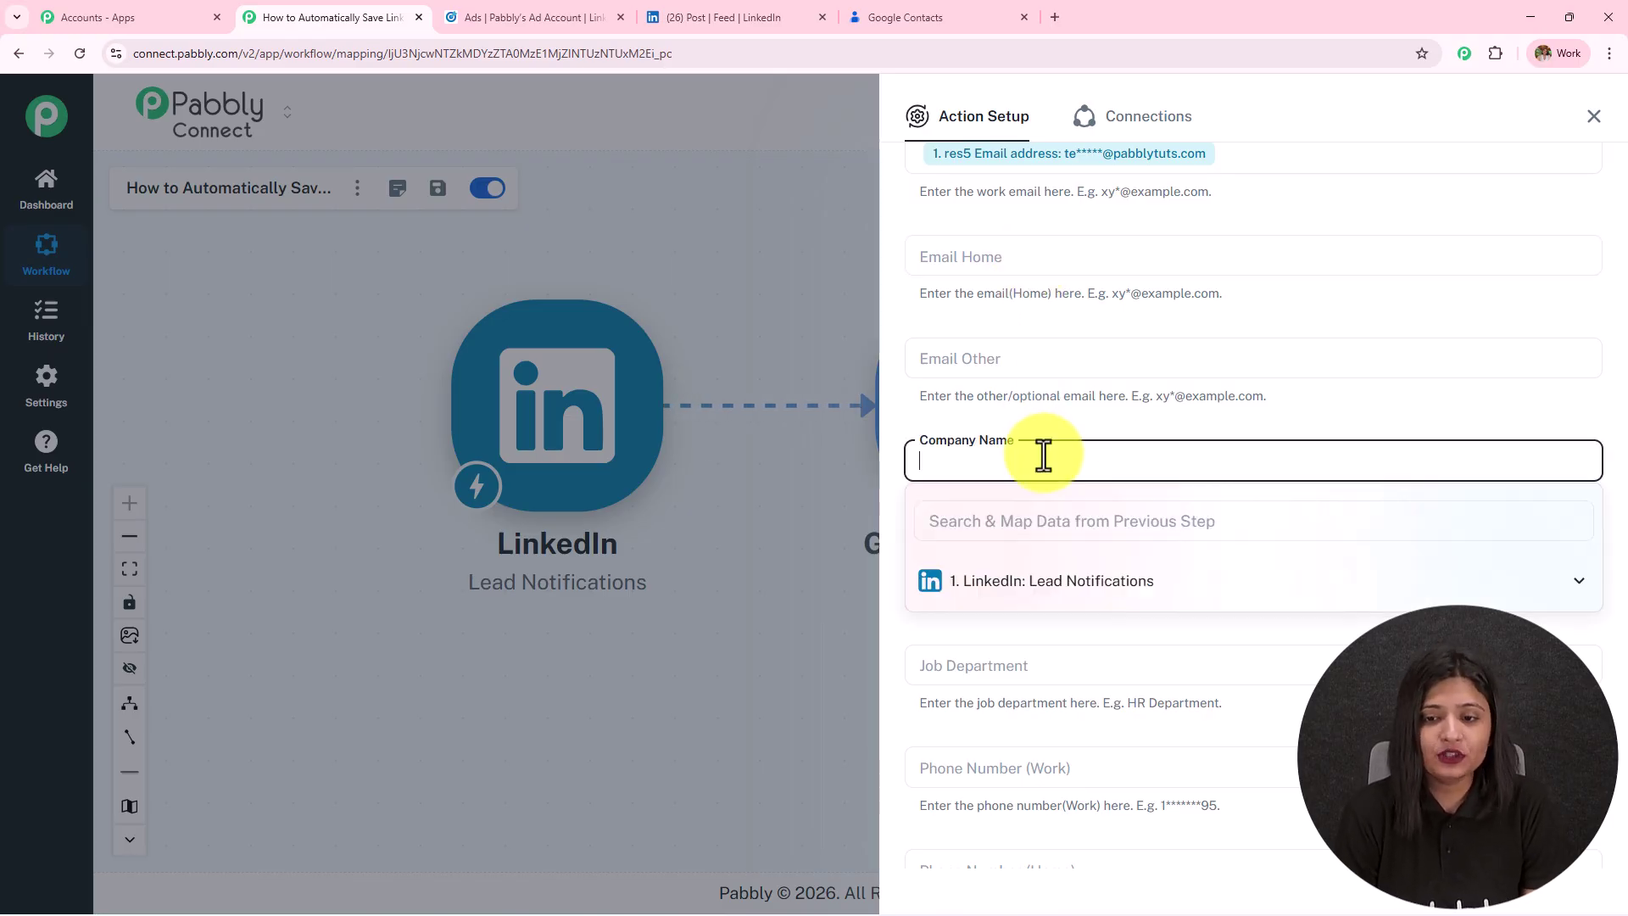
pyautogui.click(1054, 581)
pyautogui.scroll(-2, 1072, 670)
pyautogui.click(1072, 688)
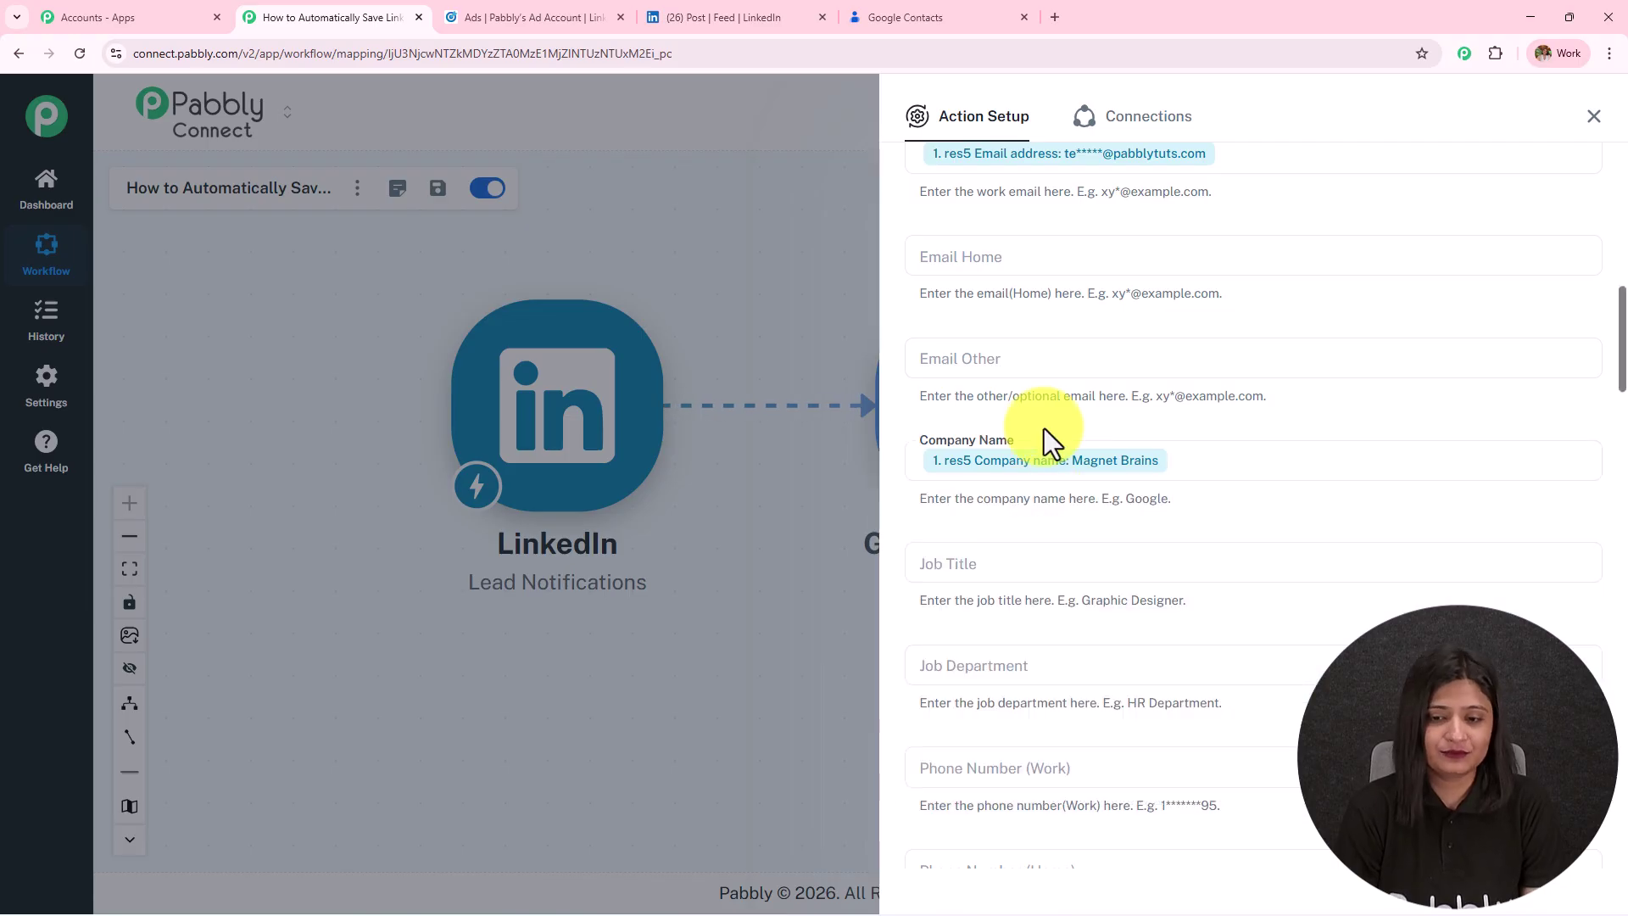
pyautogui.scroll(-3, 1044, 433)
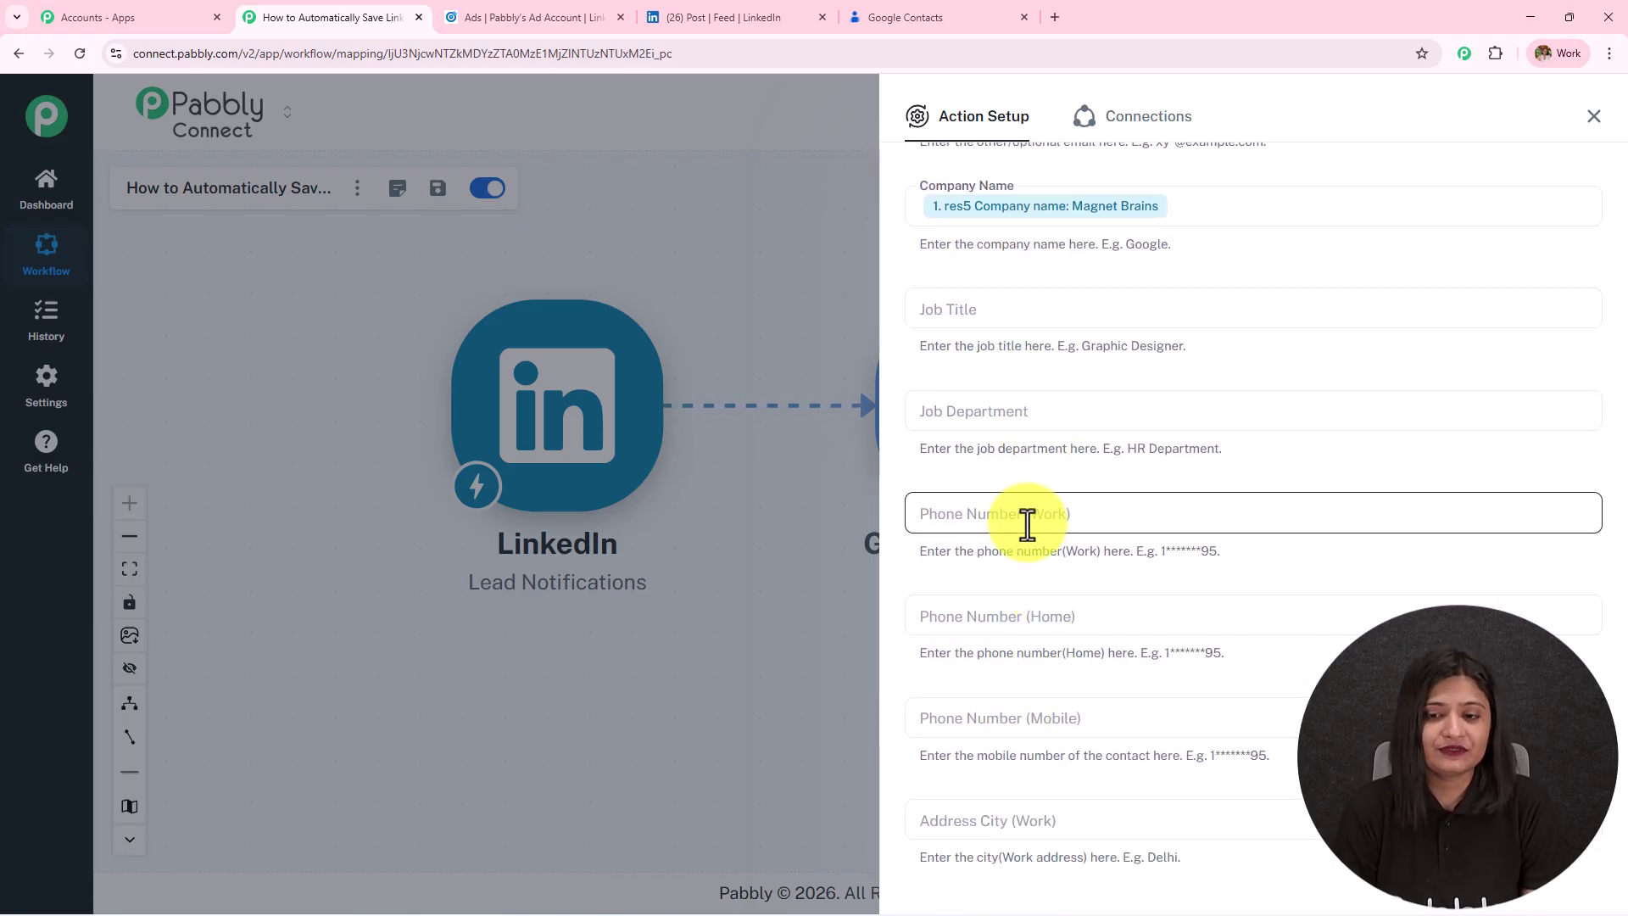
pyautogui.click(1029, 519)
pyautogui.click(1062, 633)
pyautogui.click(1086, 712)
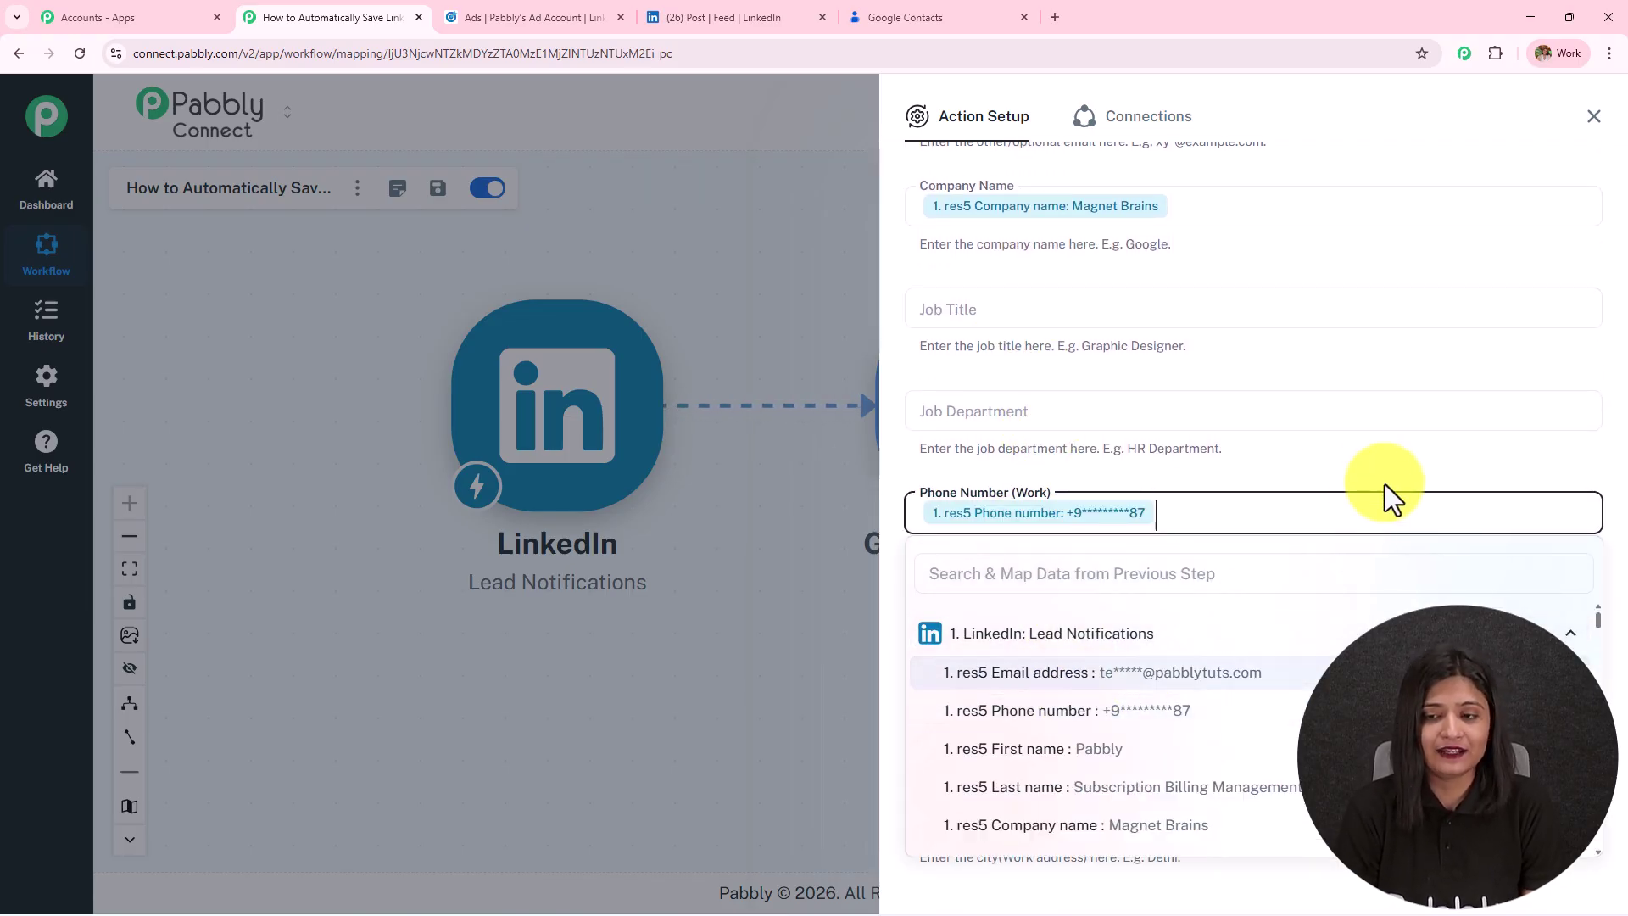
# Switch URL Type and Relationship Type to mapped data and clear their 'home' and 'spouse' defaults.
pyautogui.scroll(-4, 1366, 476)
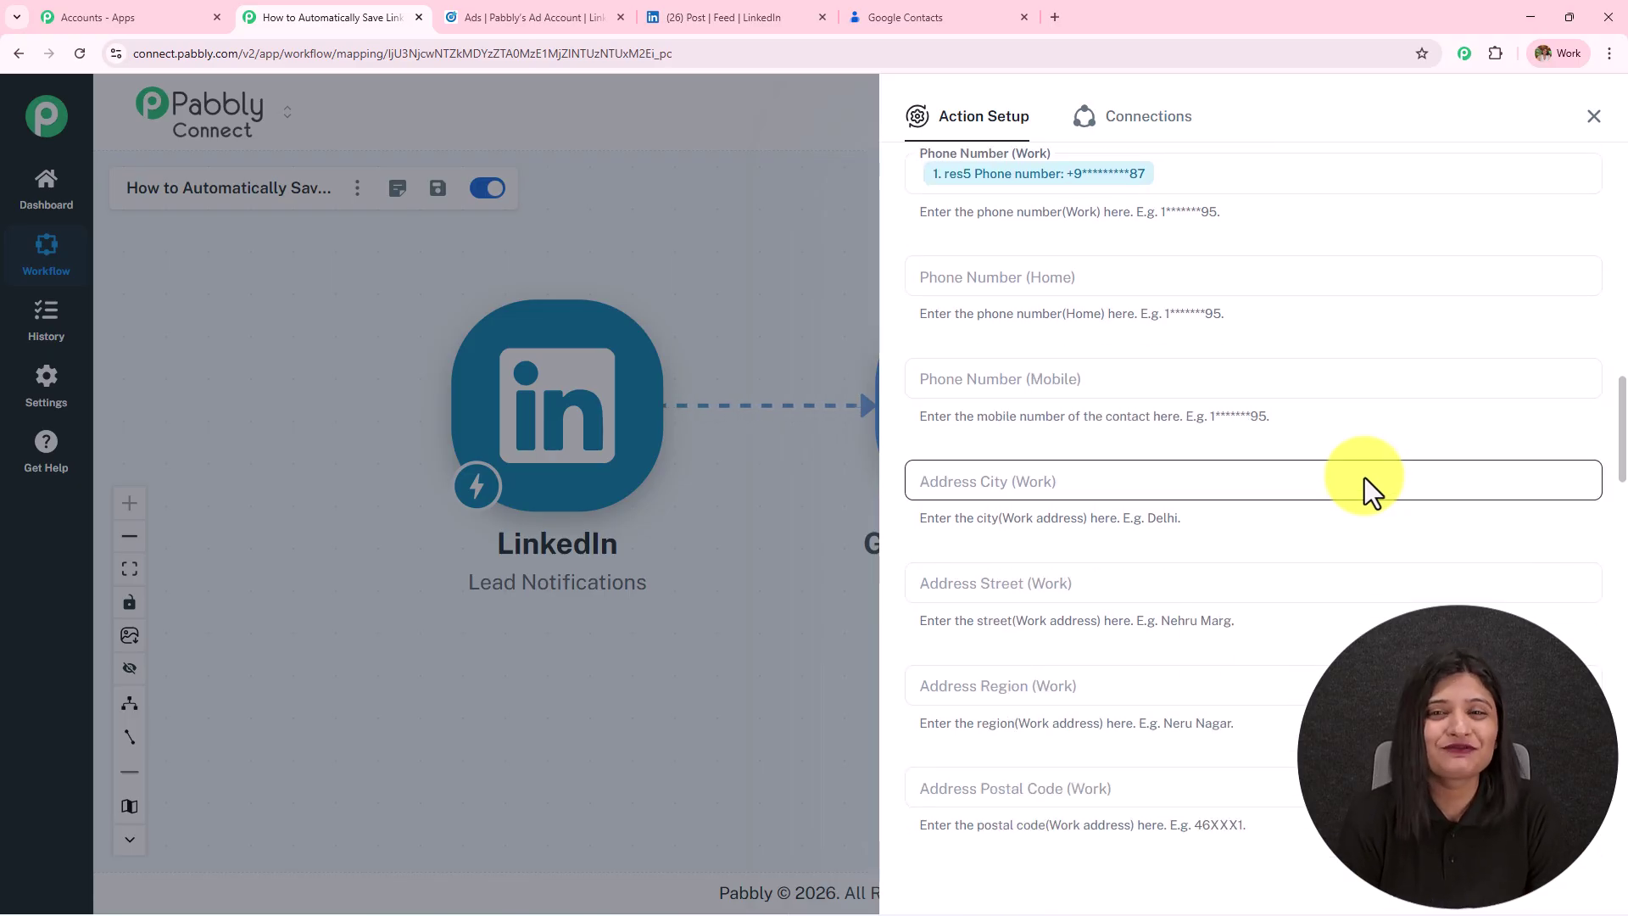
pyautogui.scroll(-4, 1365, 476)
pyautogui.scroll(-19, 1363, 473)
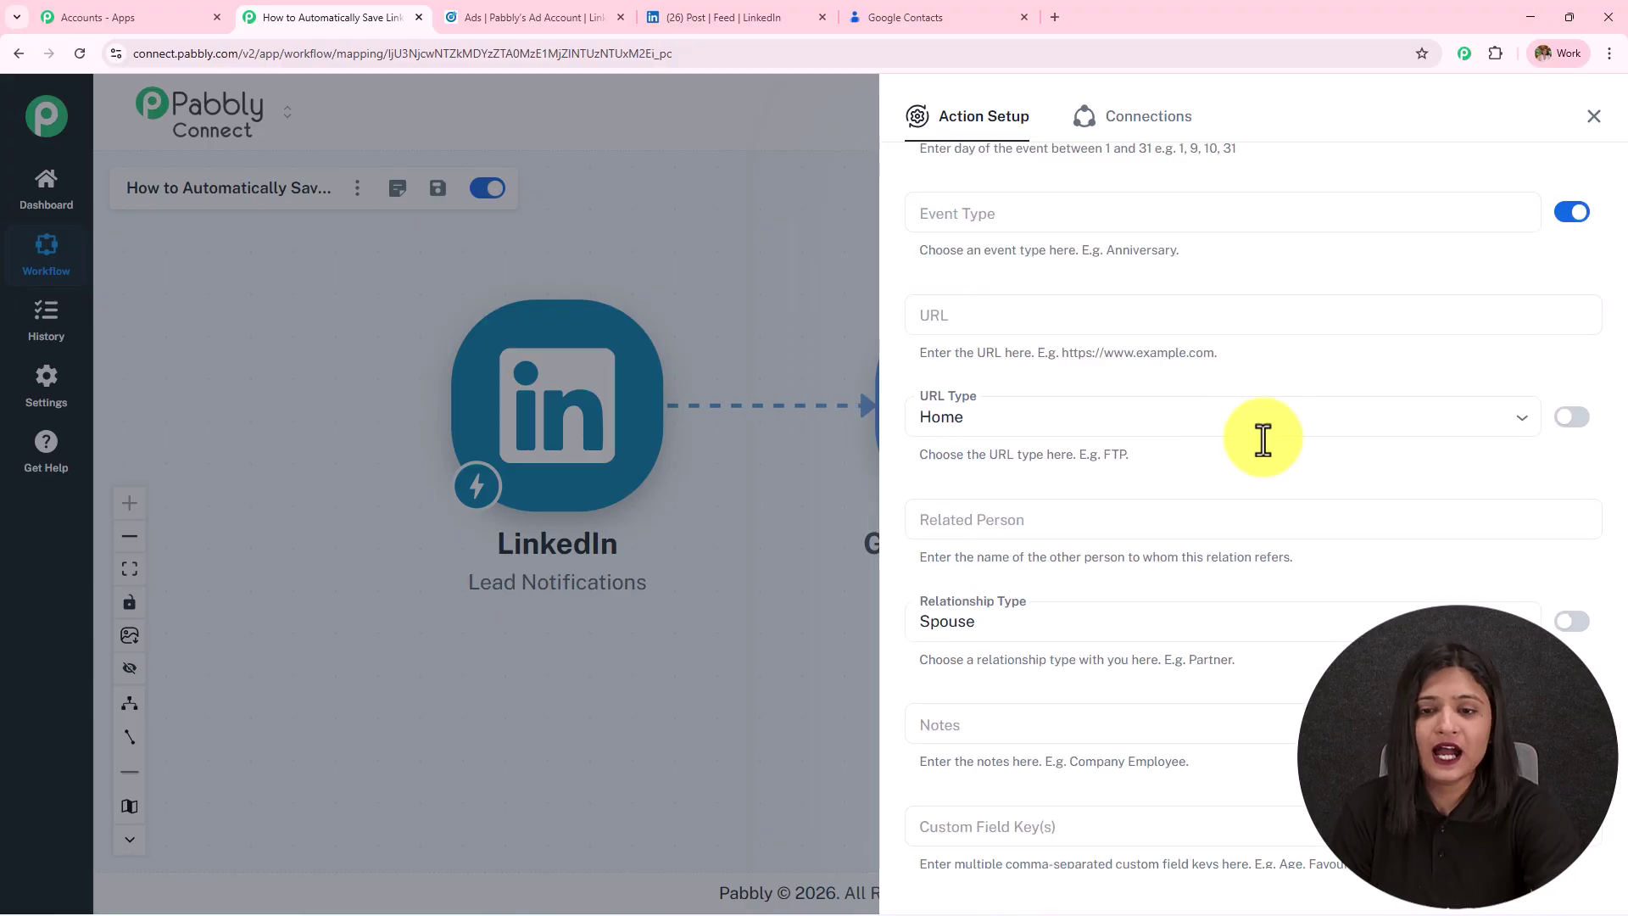
pyautogui.click(1569, 420)
pyautogui.click(1137, 425)
pyautogui.click(1067, 384)
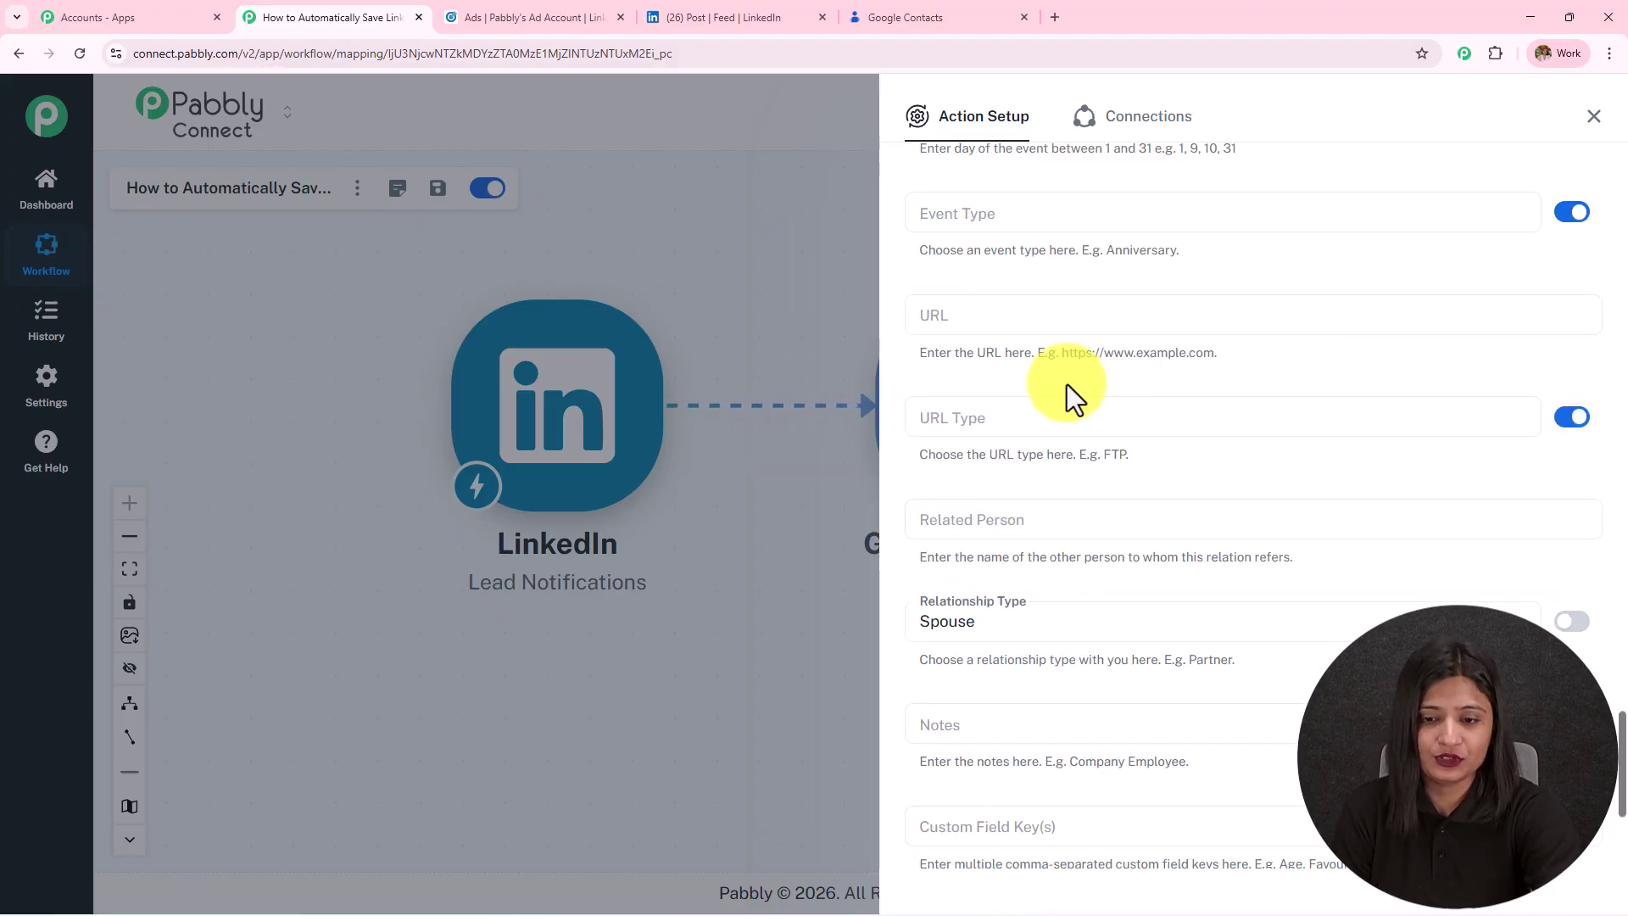
pyautogui.scroll(-4, 1380, 353)
pyautogui.click(1571, 299)
pyautogui.click(1008, 288)
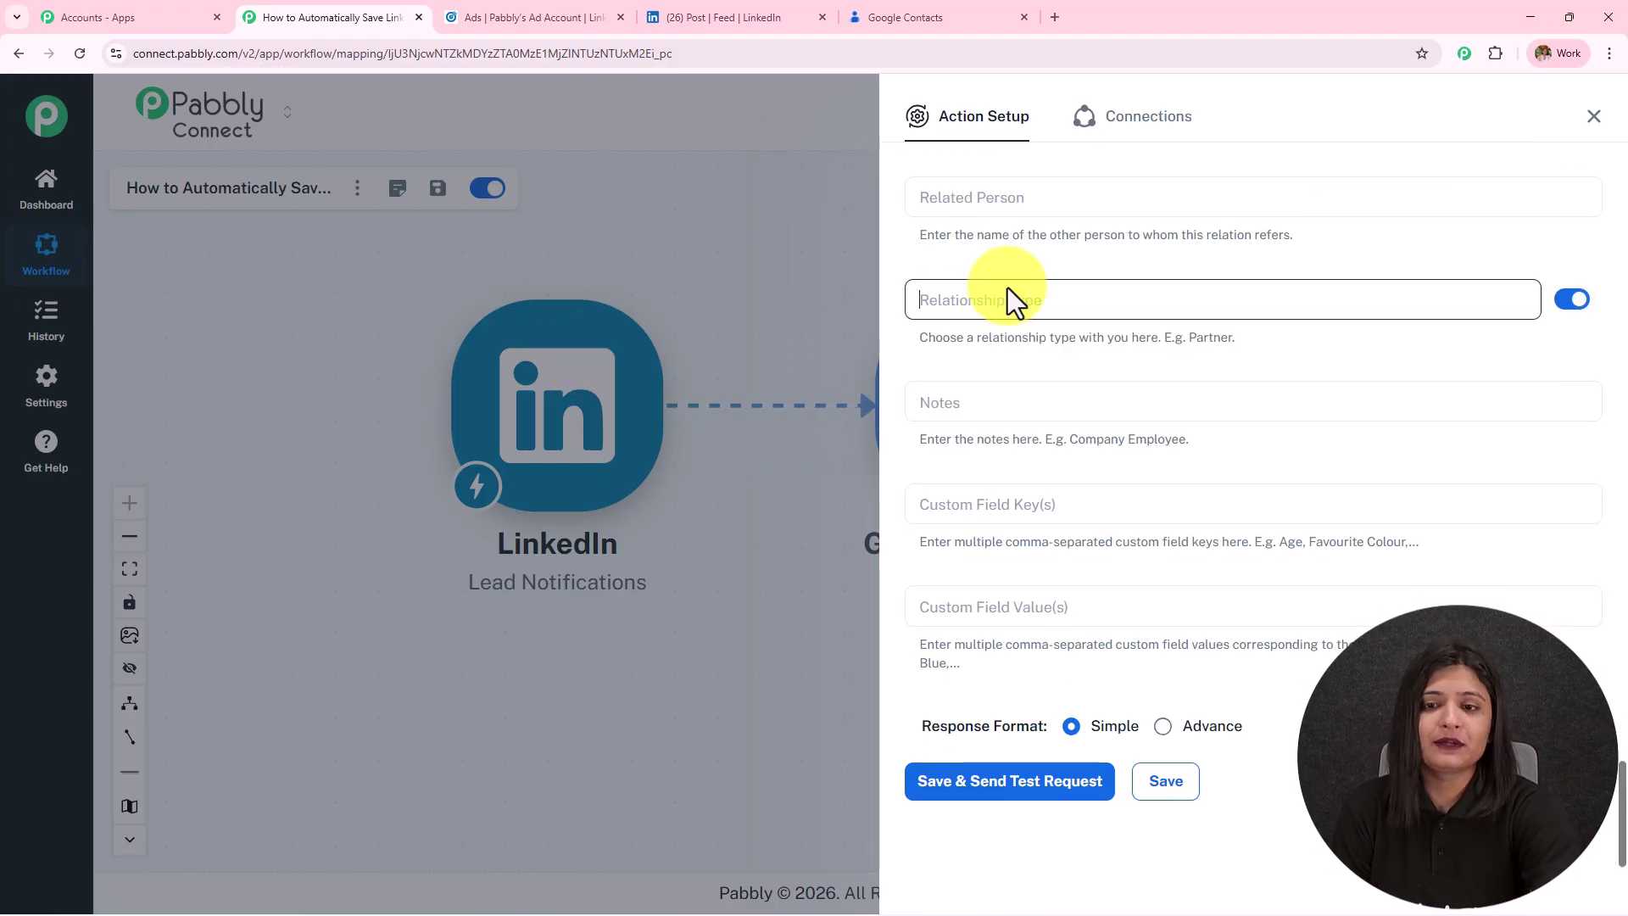
pyautogui.scroll(8, 1126, 444)
pyautogui.scroll(10, 1126, 444)
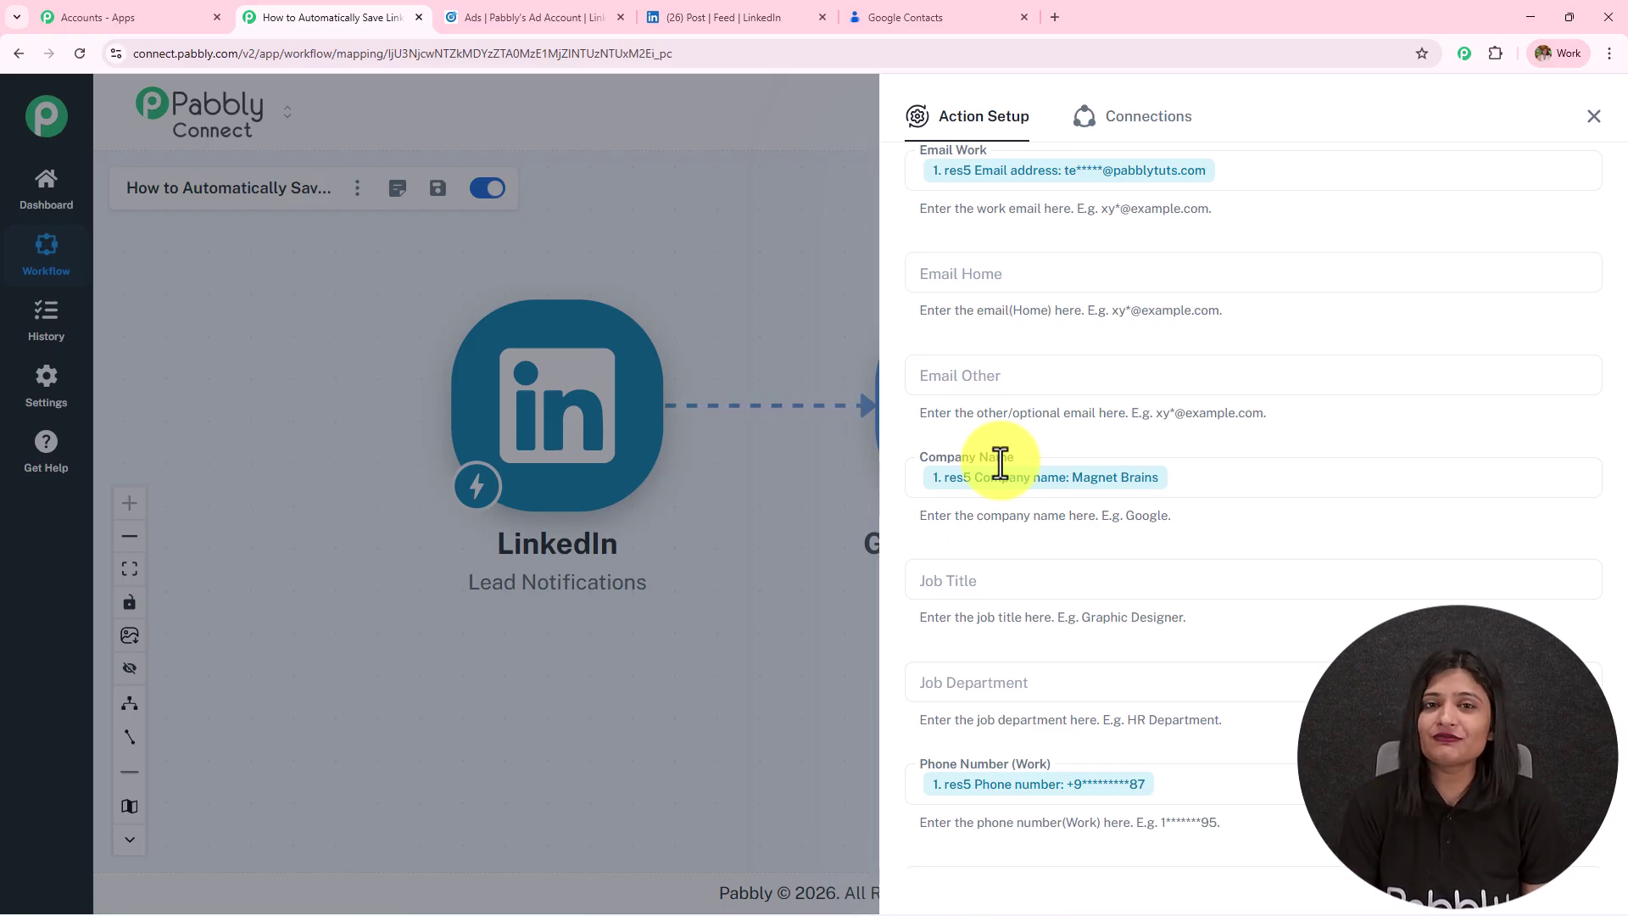
# Save the Create Contact action and send a test, checking the returned CONTACT response.
pyautogui.scroll(-15, 1328, 347)
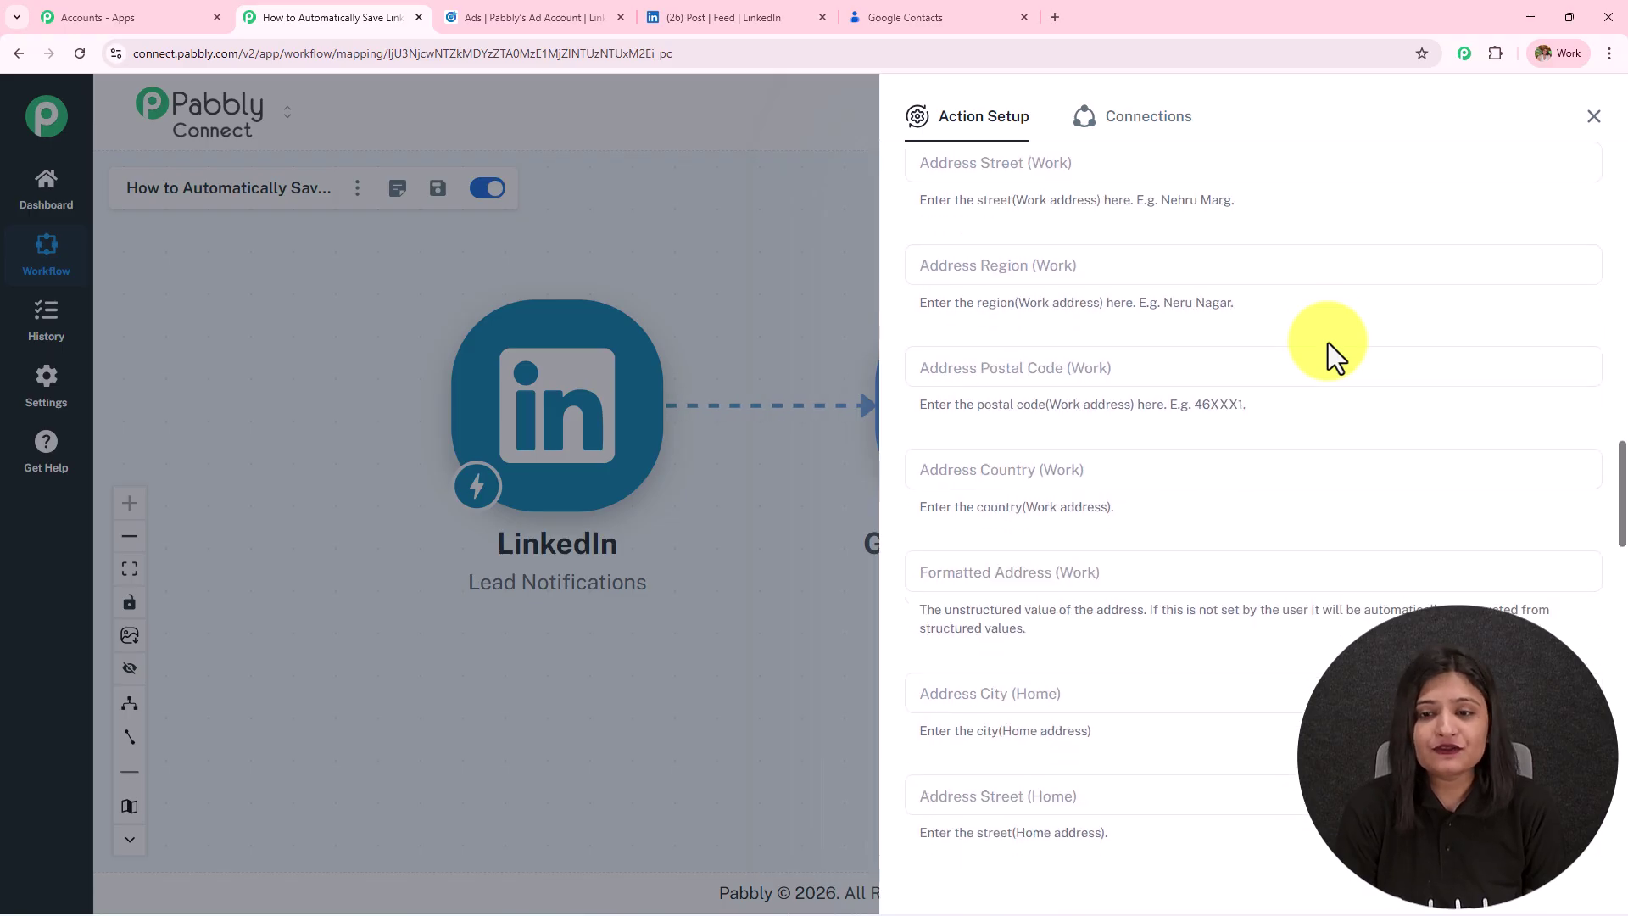
pyautogui.scroll(-15, 1253, 420)
pyautogui.click(1020, 785)
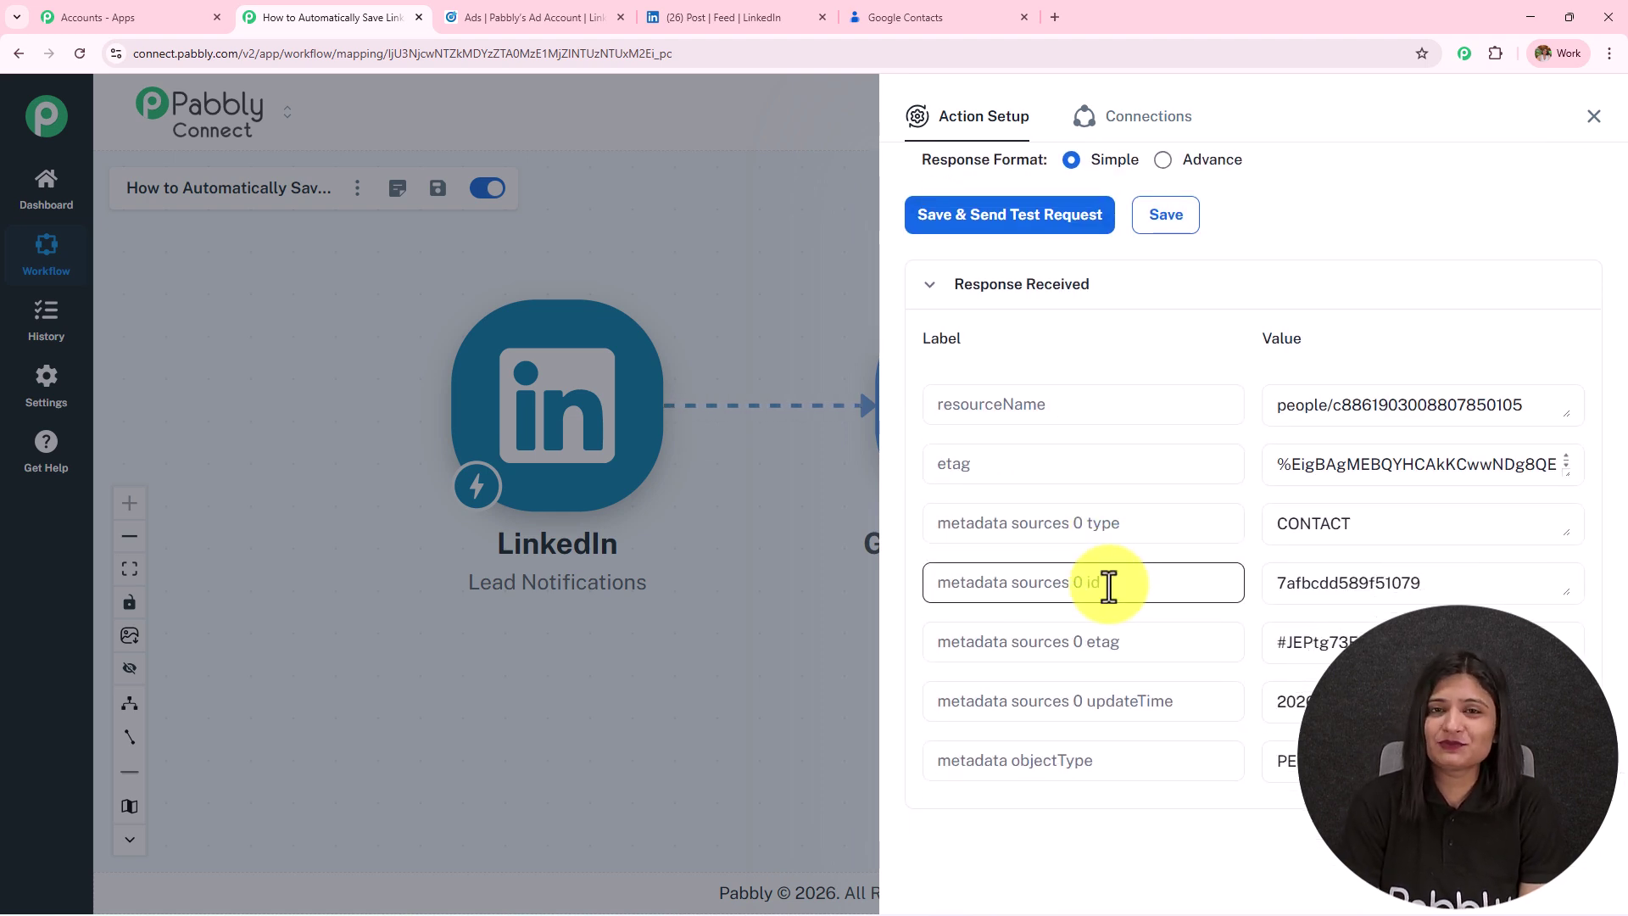
pyautogui.doubleClick(1391, 530)
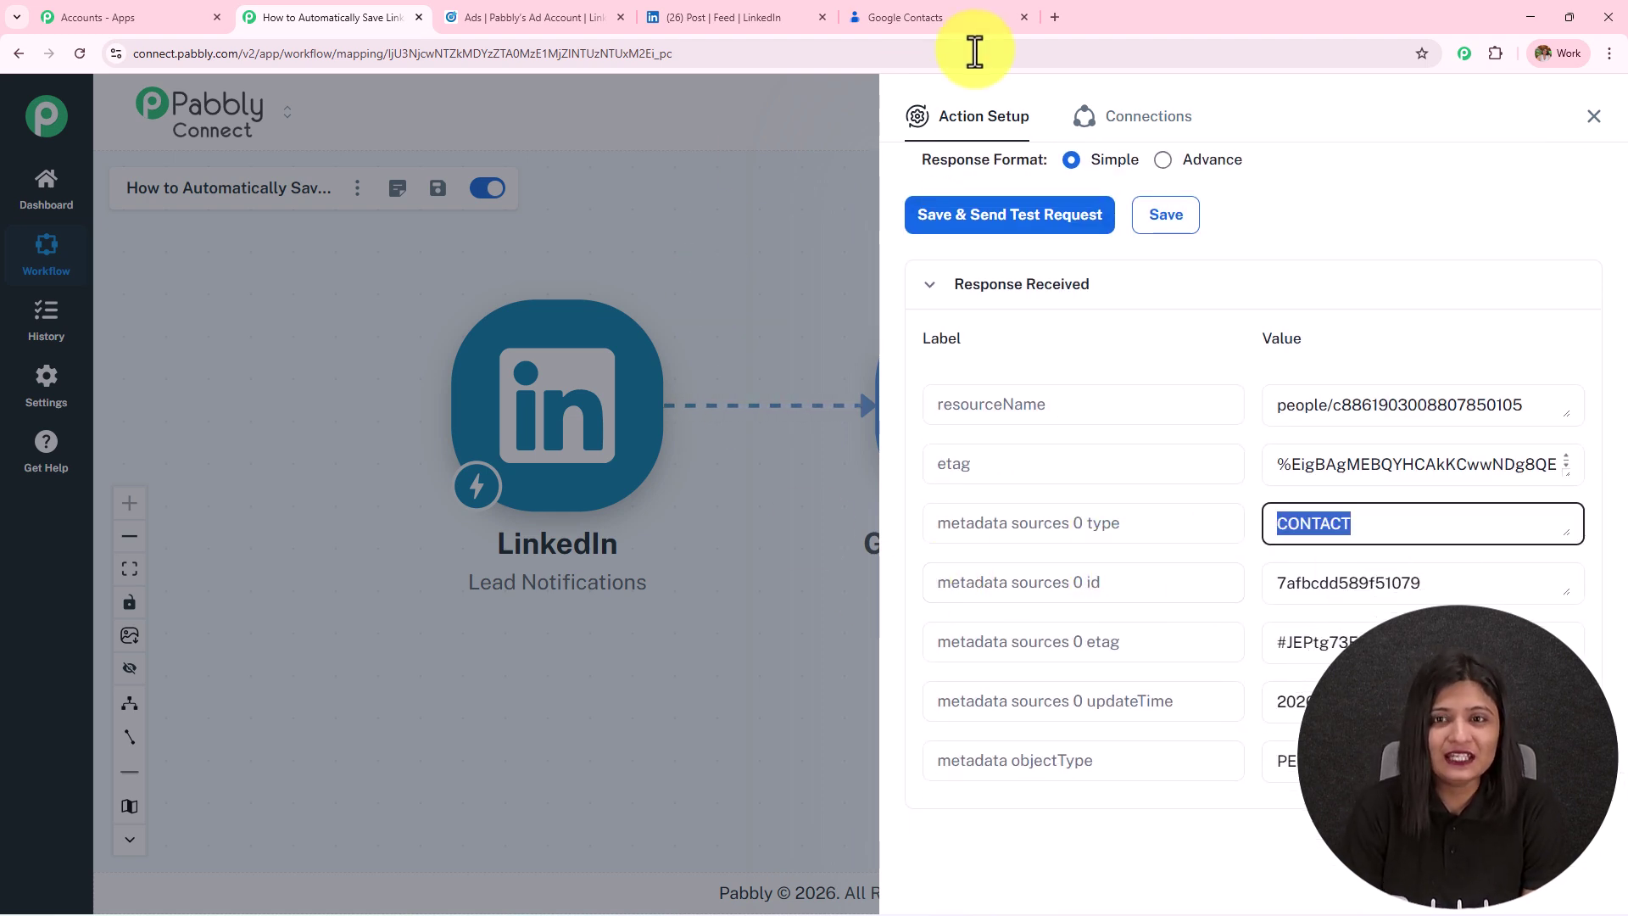
pyautogui.click(923, 15)
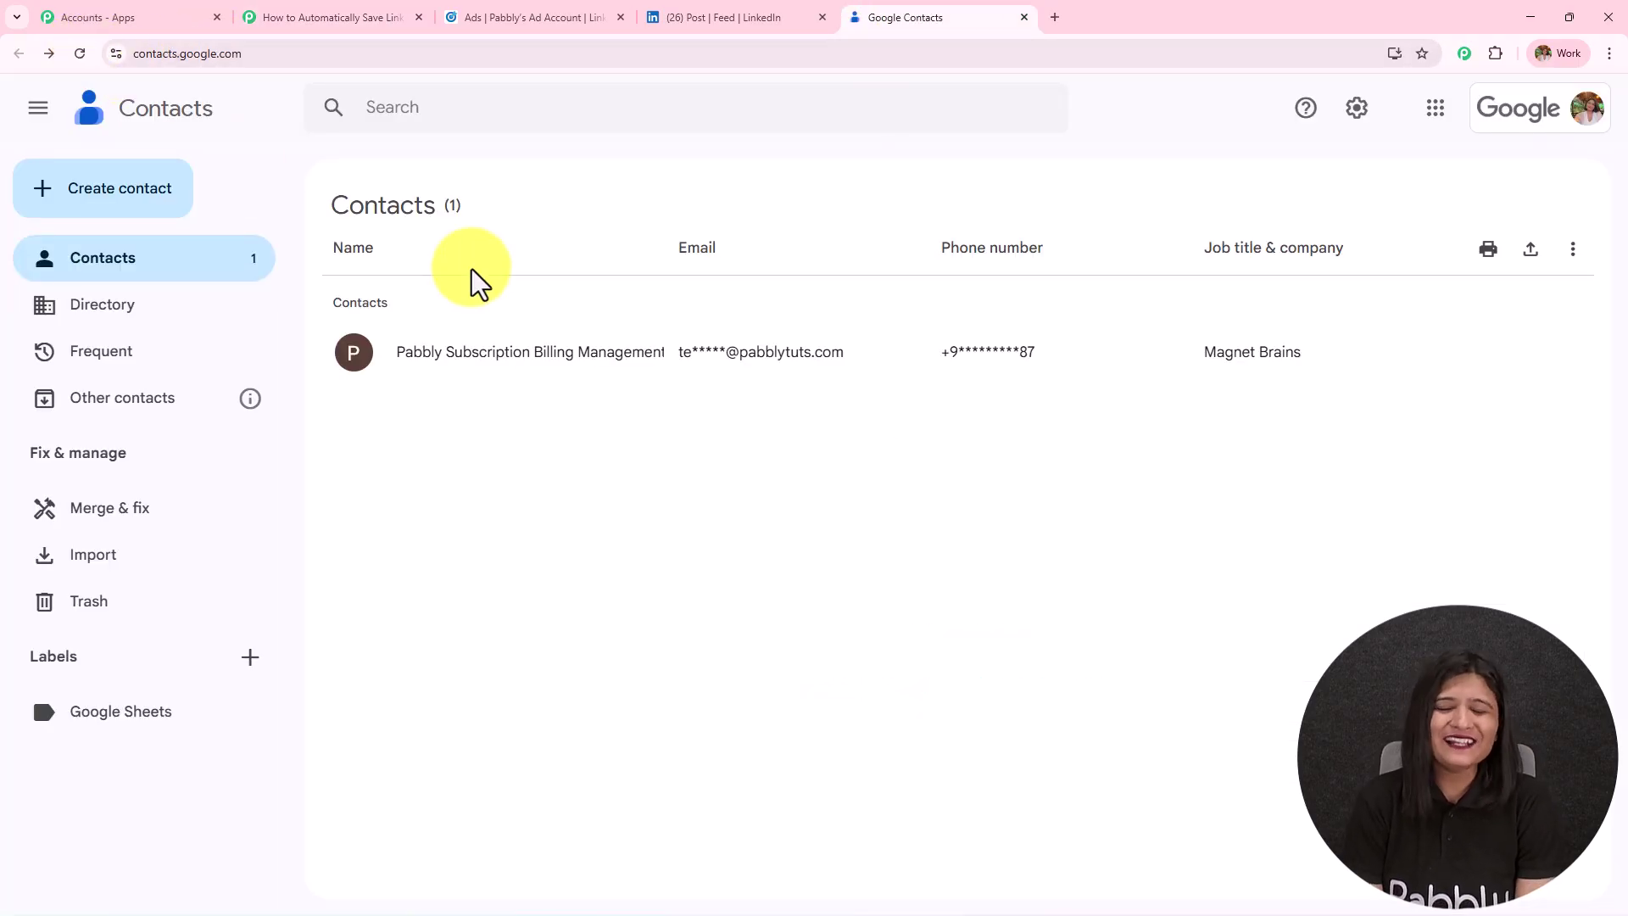
# Open the new contact and check its name, email, phone and company Magnet Brains.
pyautogui.click(519, 351)
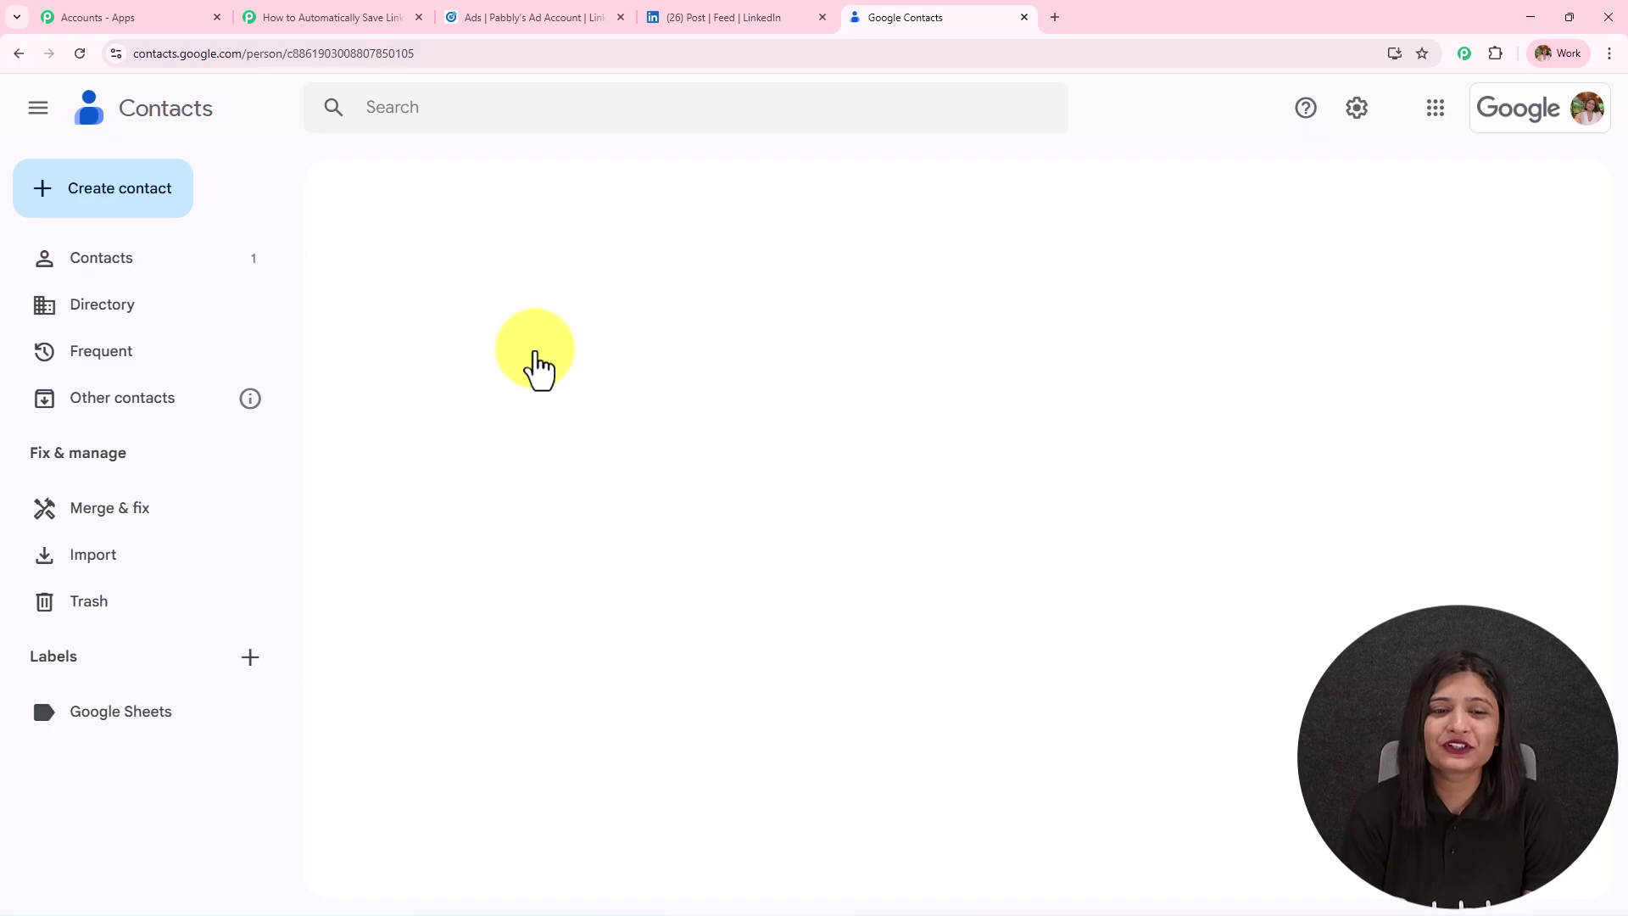
pyautogui.moveTo(568, 331); pyautogui.dragTo(1209, 351)
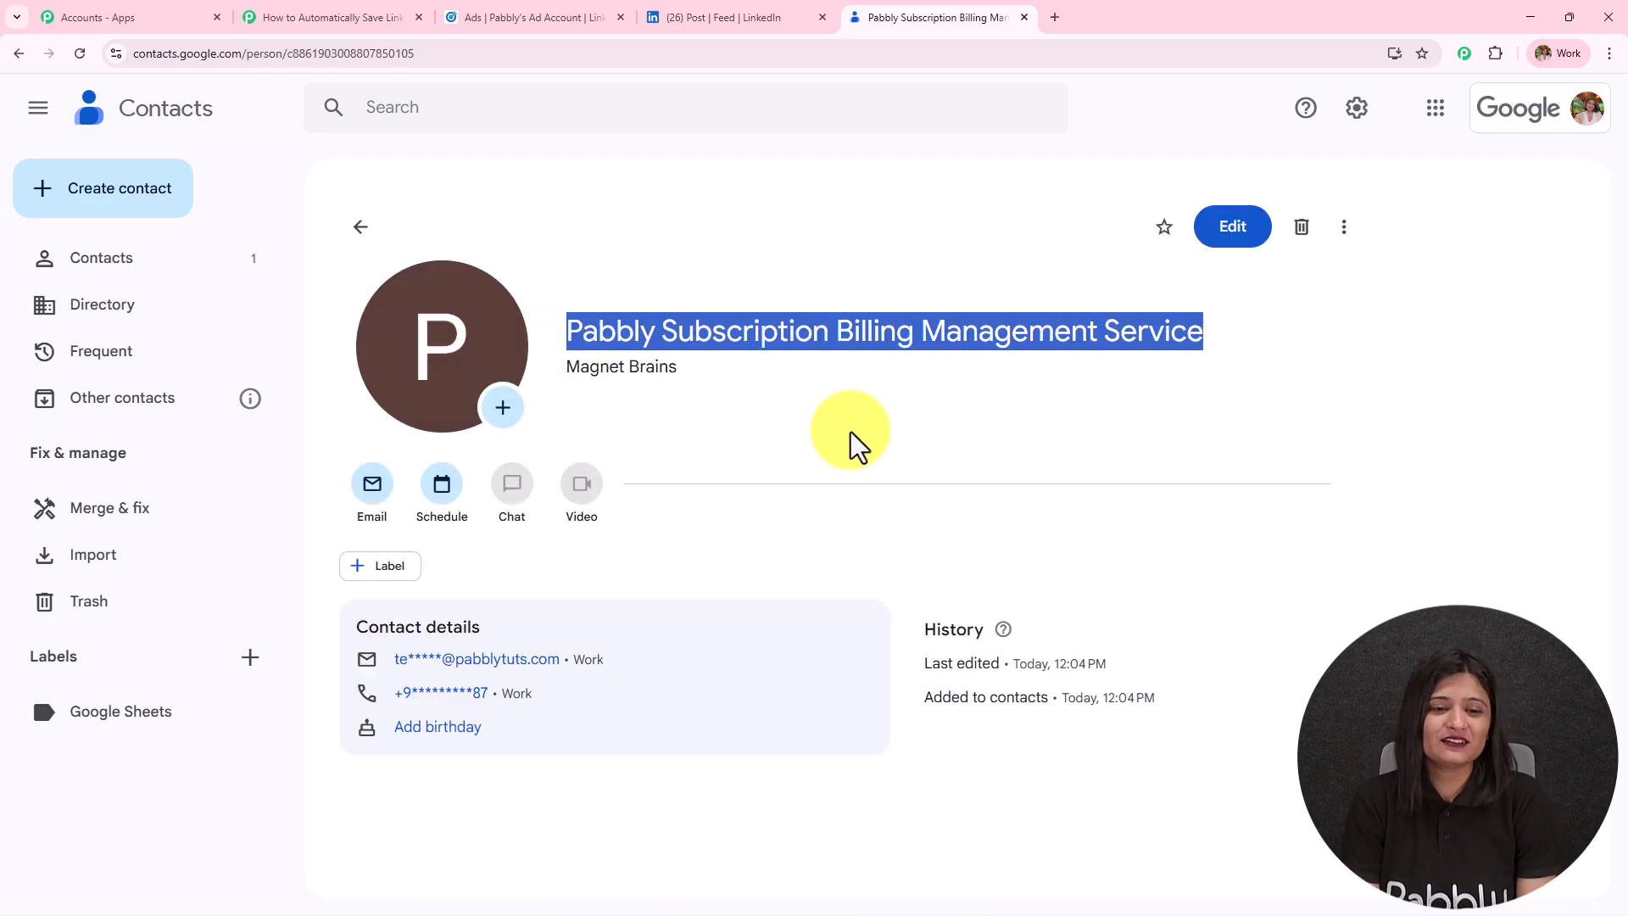
pyautogui.click(1221, 236)
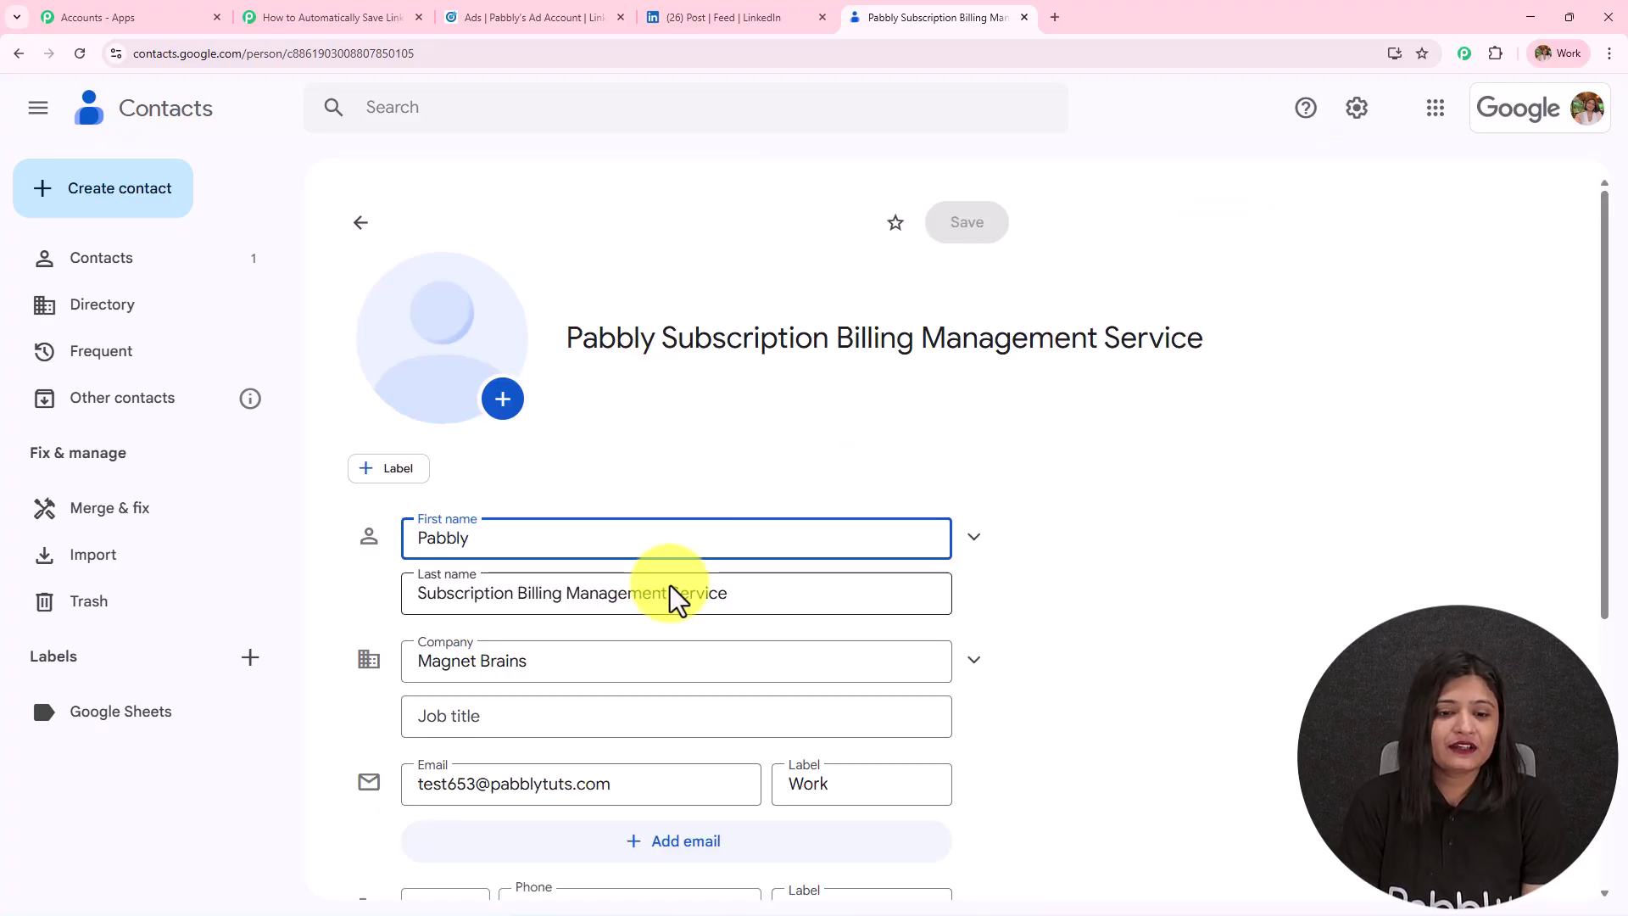
pyautogui.scroll(-5, 588, 658)
pyautogui.moveTo(658, 360); pyautogui.dragTo(438, 359)
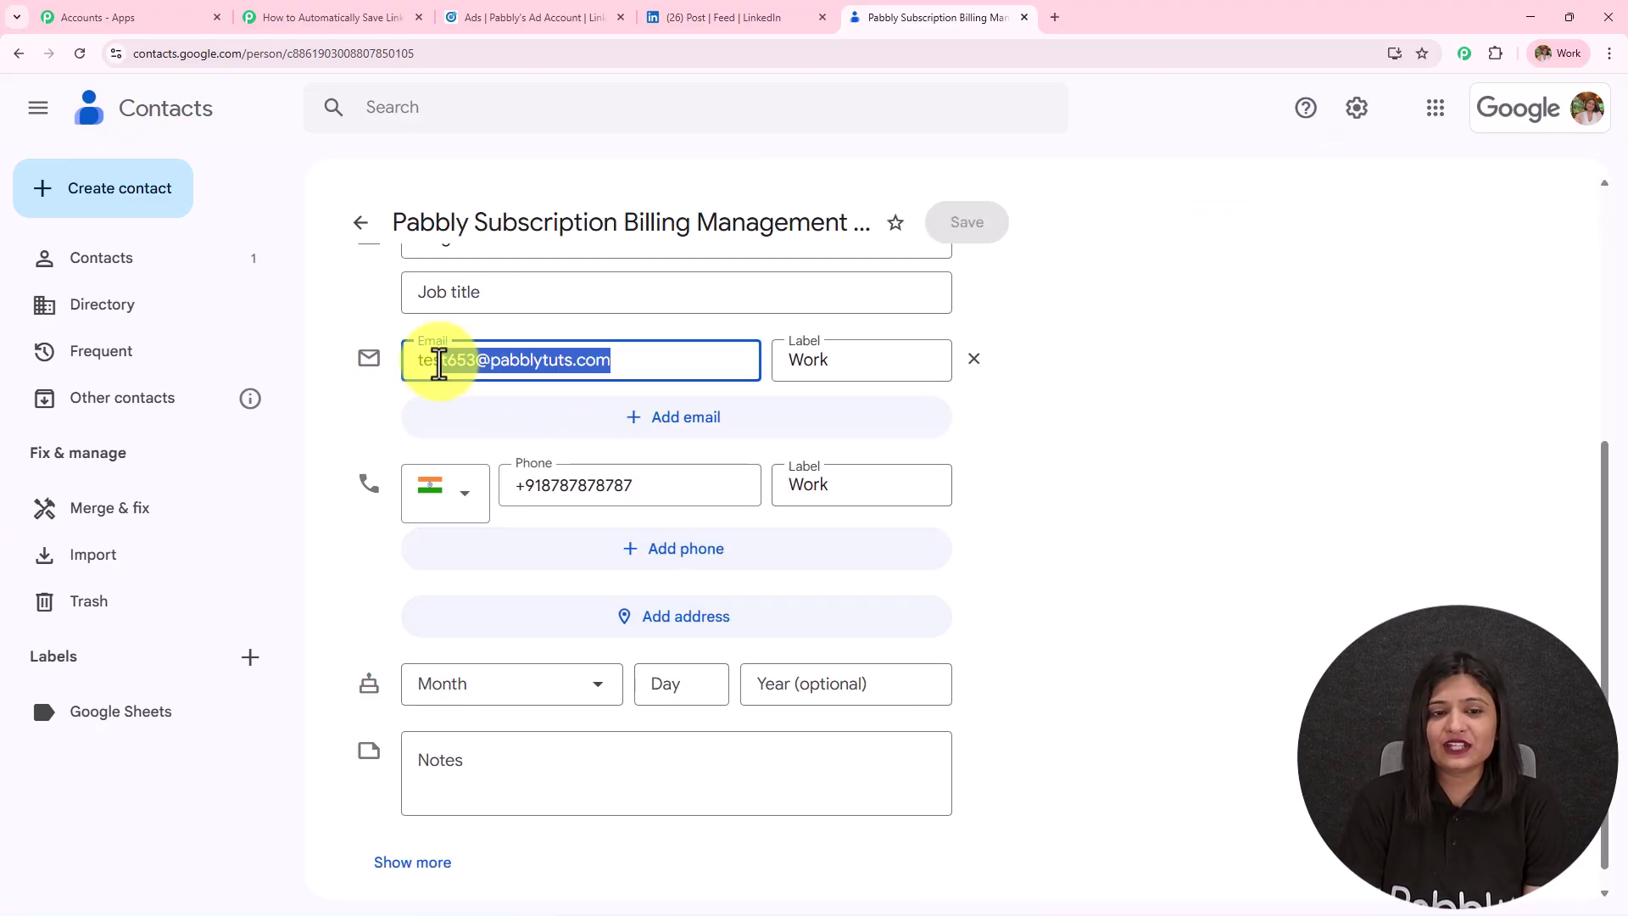
pyautogui.moveTo(679, 485); pyautogui.dragTo(524, 490)
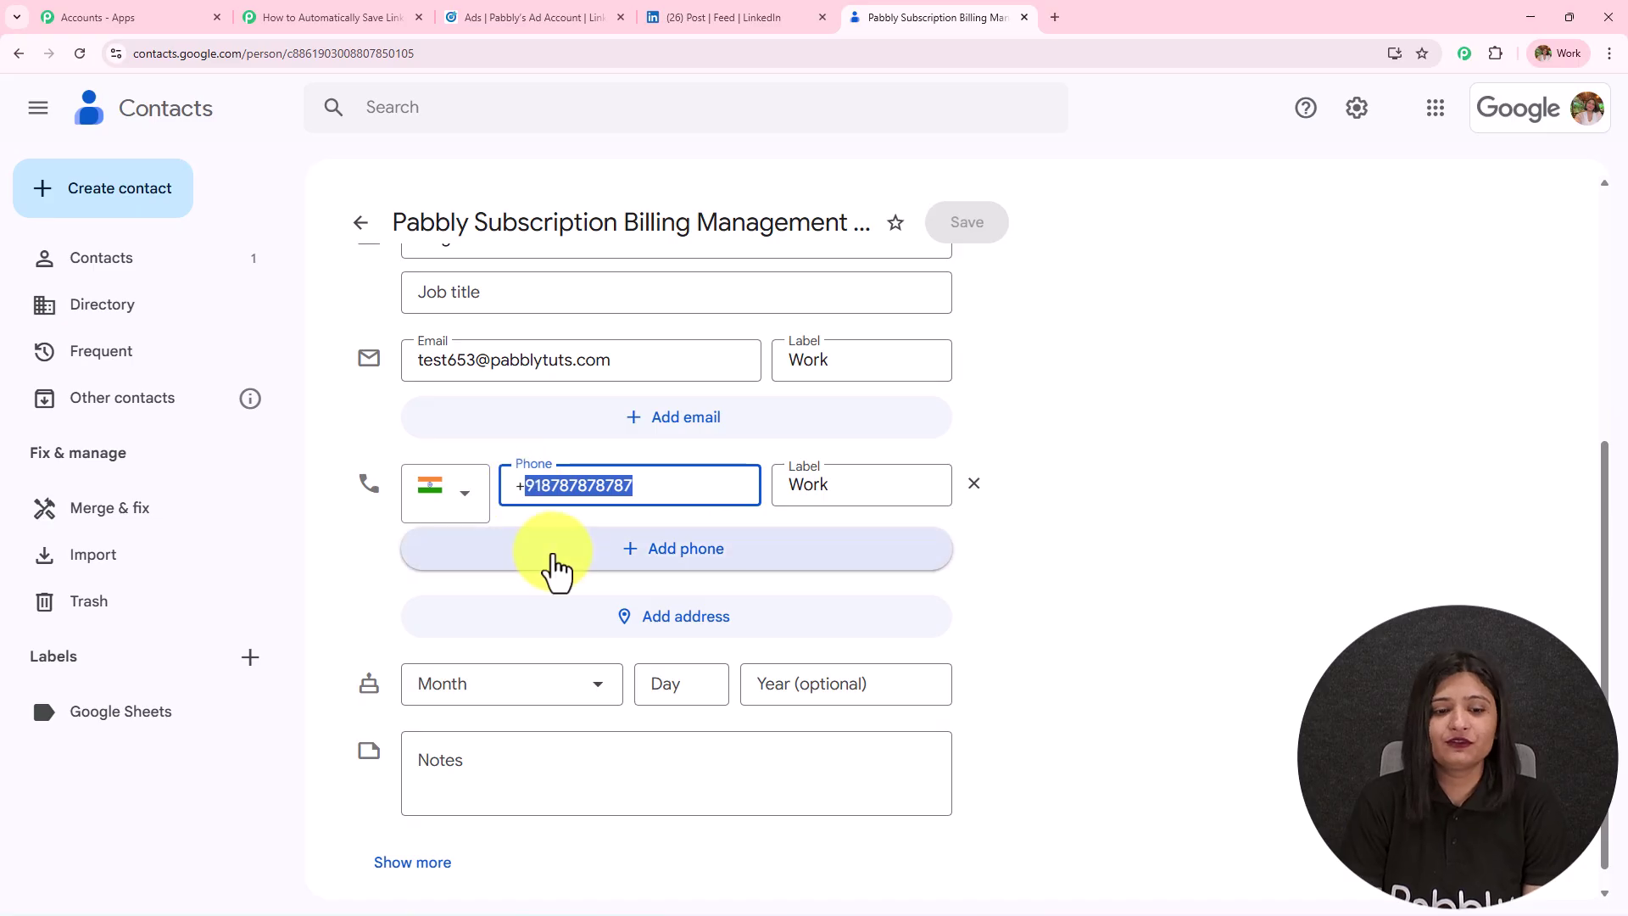
pyautogui.scroll(5, 556, 577)
pyautogui.moveTo(576, 666); pyautogui.dragTo(385, 672)
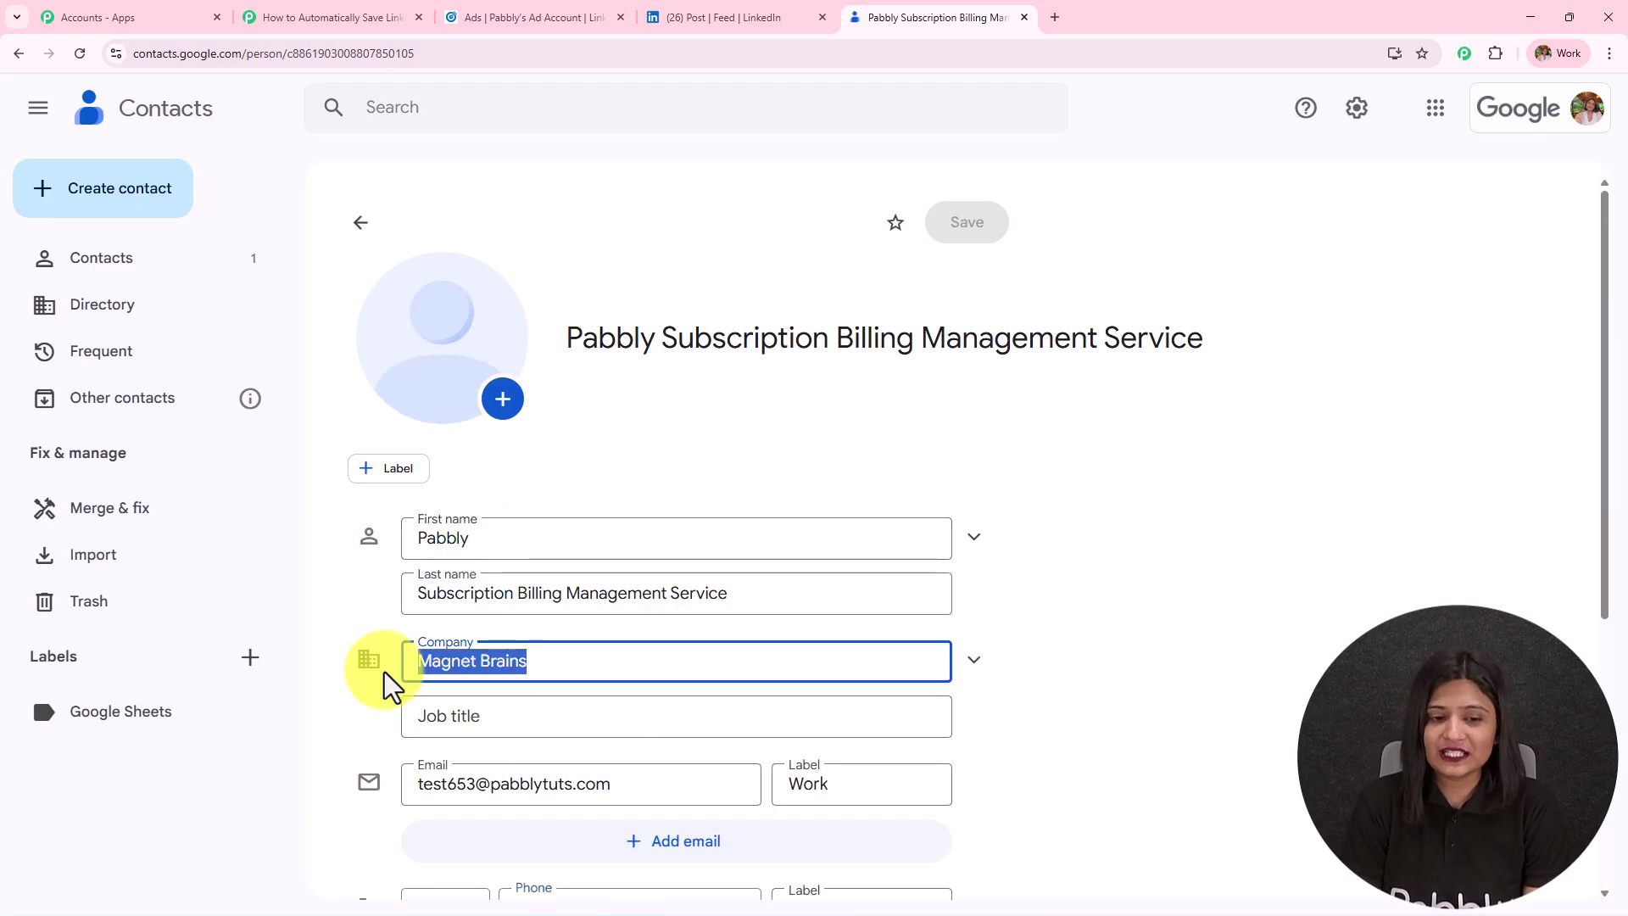
# Return to the Pabbly workflow, close Action Setup and centre both steps on the canvas.
pyautogui.click(350, 15)
pyautogui.click(1592, 116)
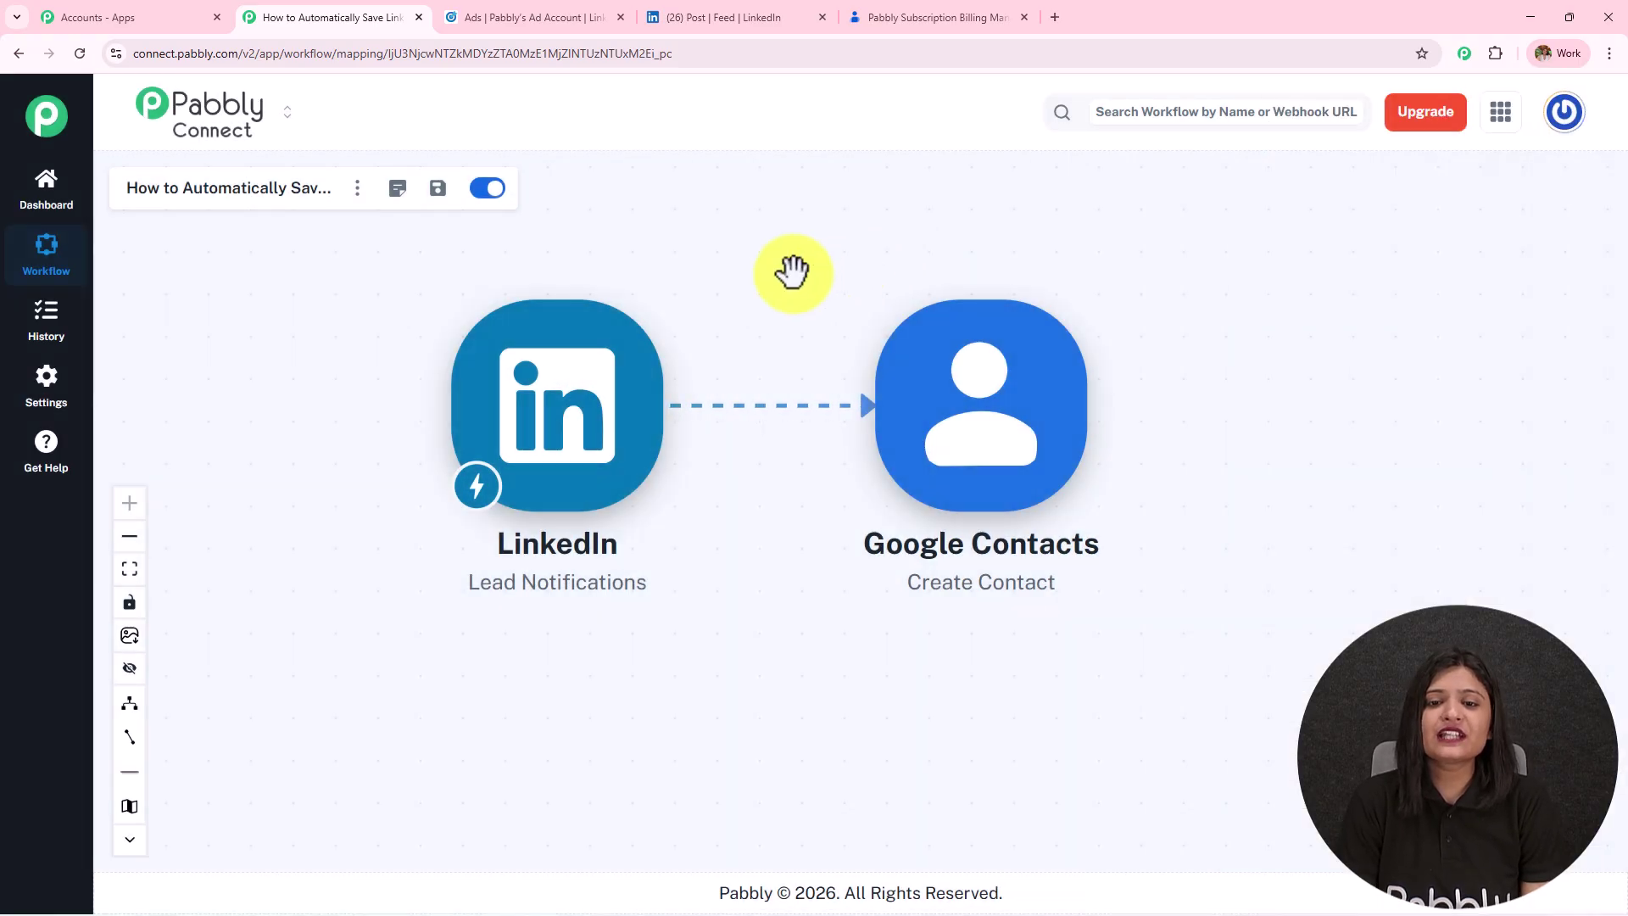
pyautogui.moveTo(884, 305); pyautogui.dragTo(898, 309)
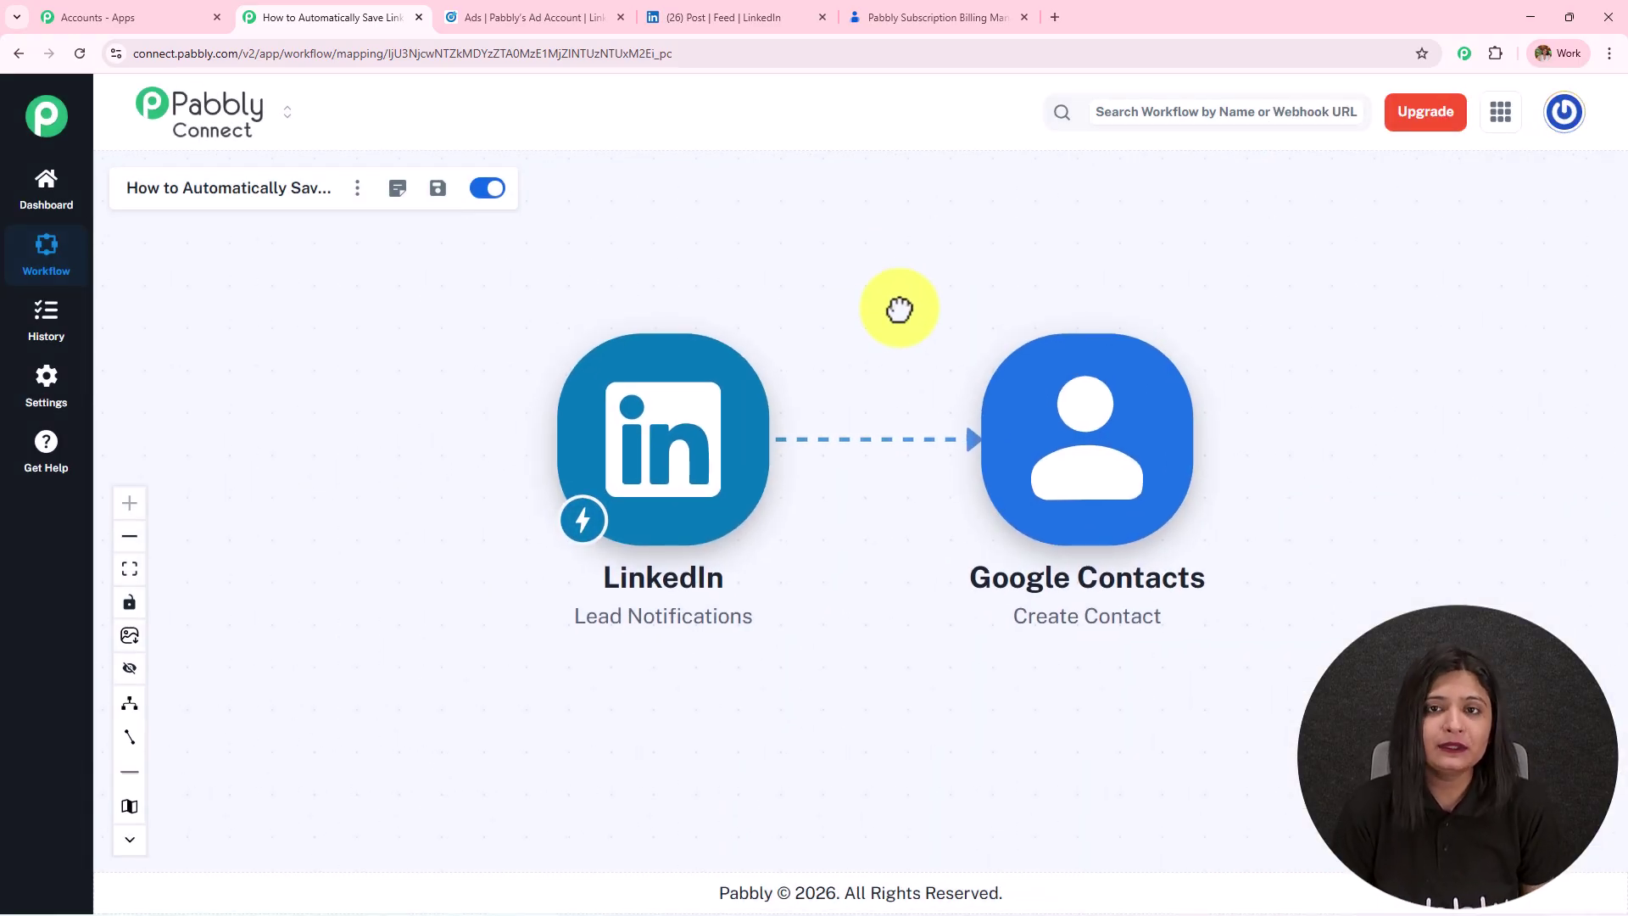